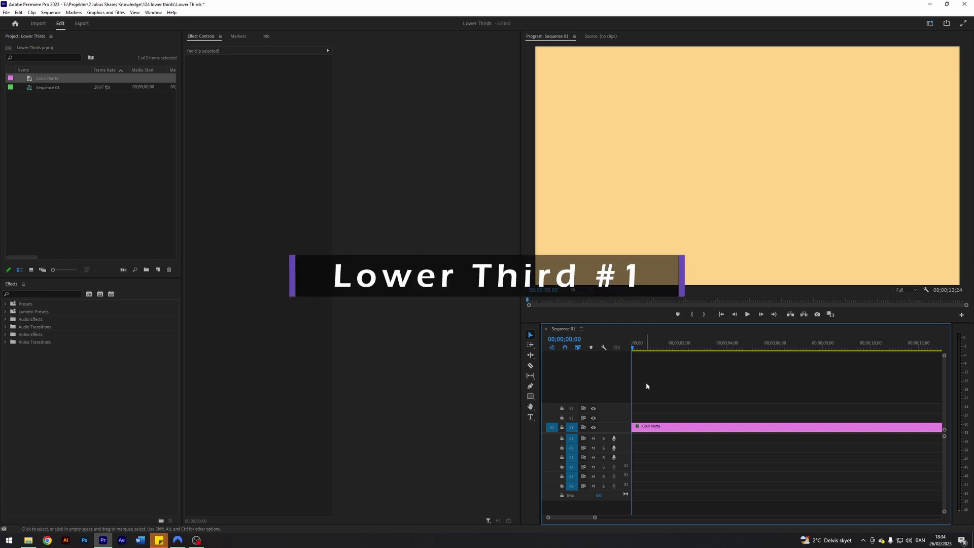
- Turn on Safe Margins guides over the beige matte in the Program Monitor
left_click(926, 290)
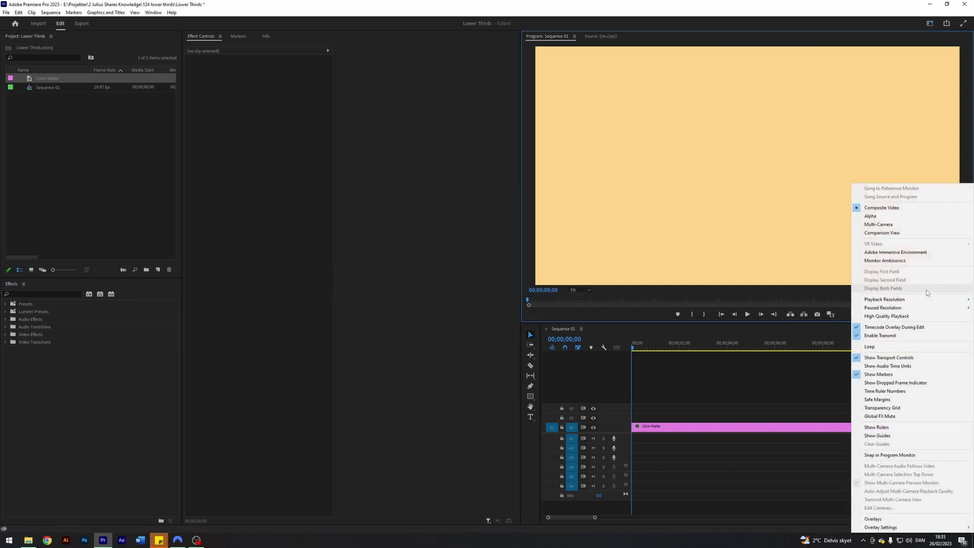
left_click(885, 399)
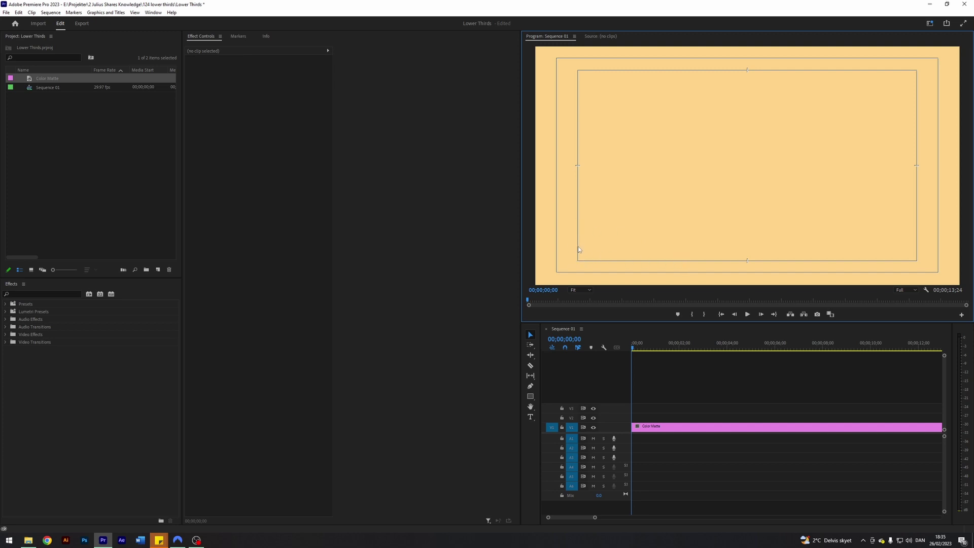
- Create a V2 graphic with white text layers 'SAMPLE' and 'TEXT' just below it
left_click(530, 416)
left_click(611, 141)
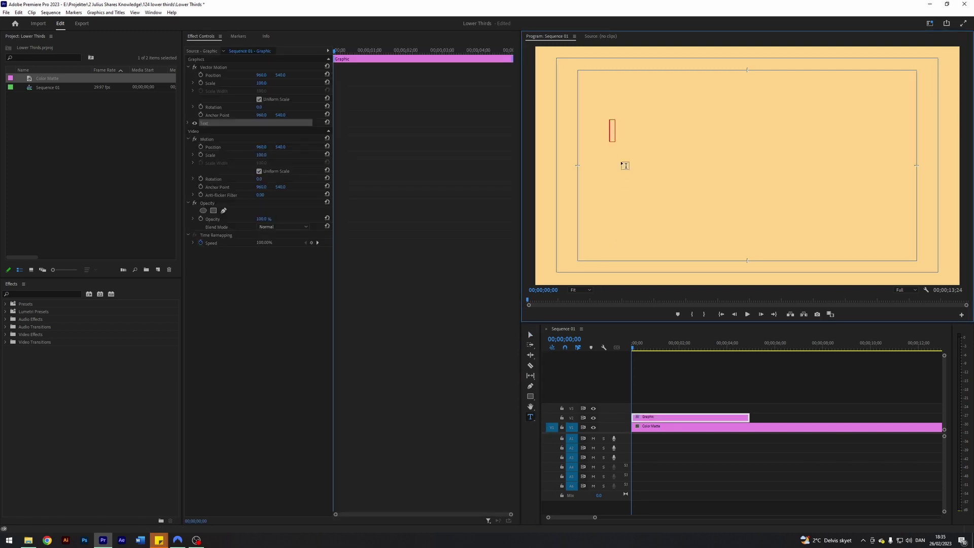
type("SAMPLE")
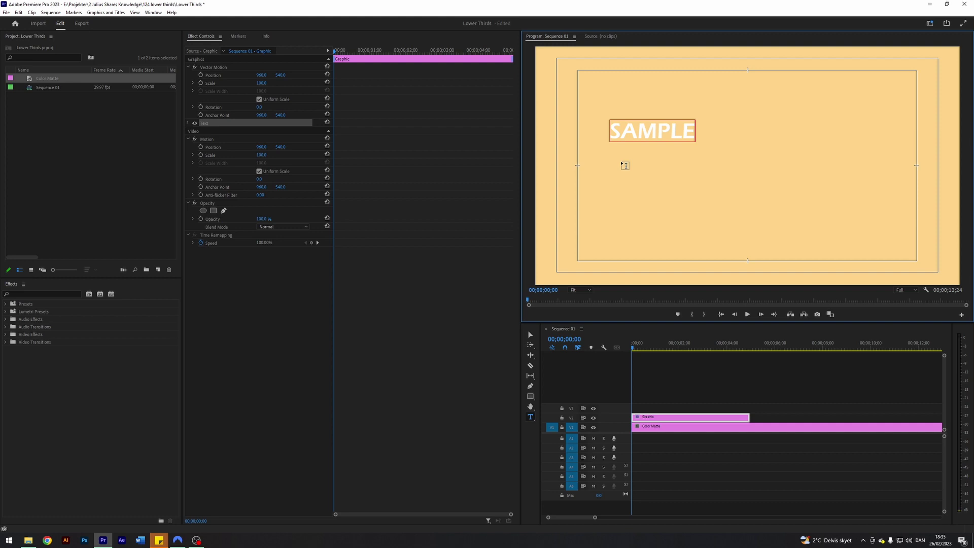
left_click(624, 165)
type("TEX")
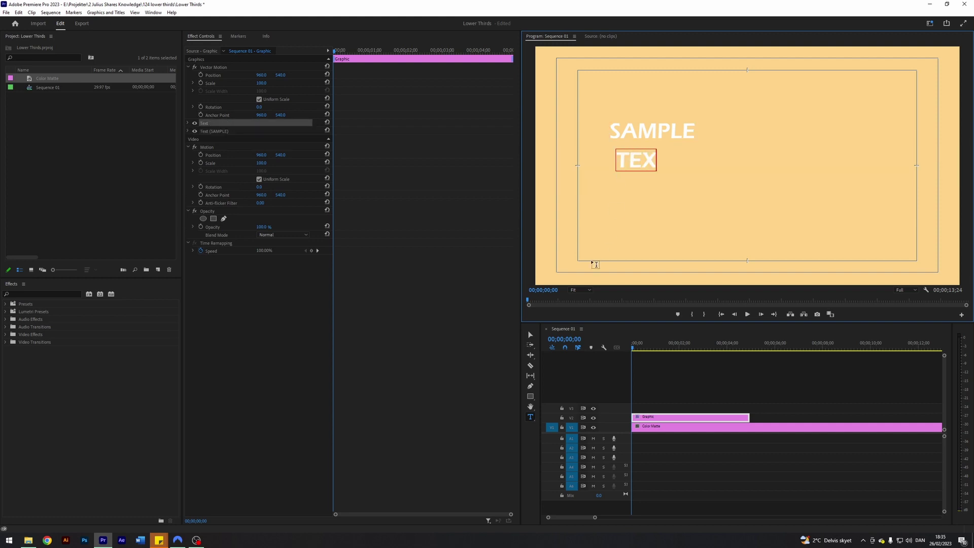
type("T")
left_click(530, 335)
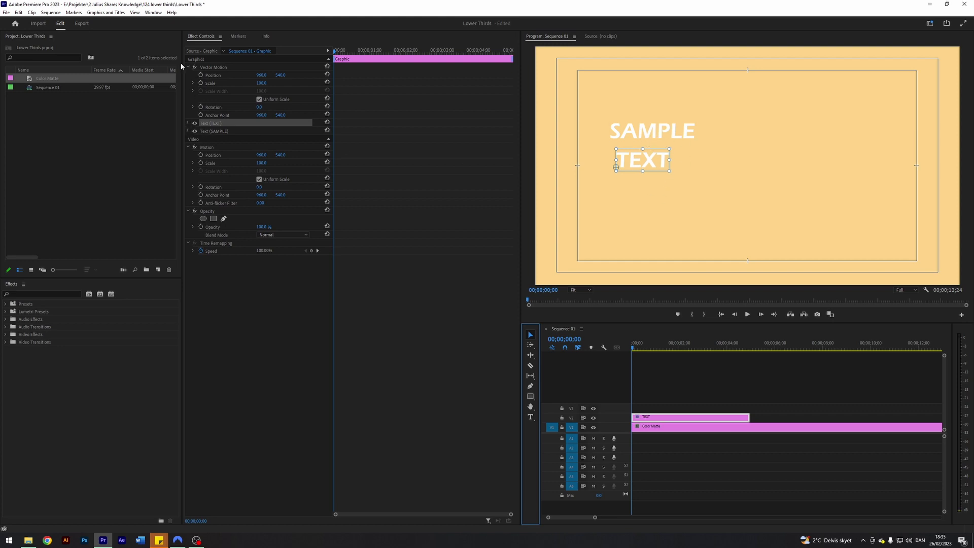
- Show the Essential Graphics panel and align TEXT and SAMPLE to the frame centre
left_click(153, 12)
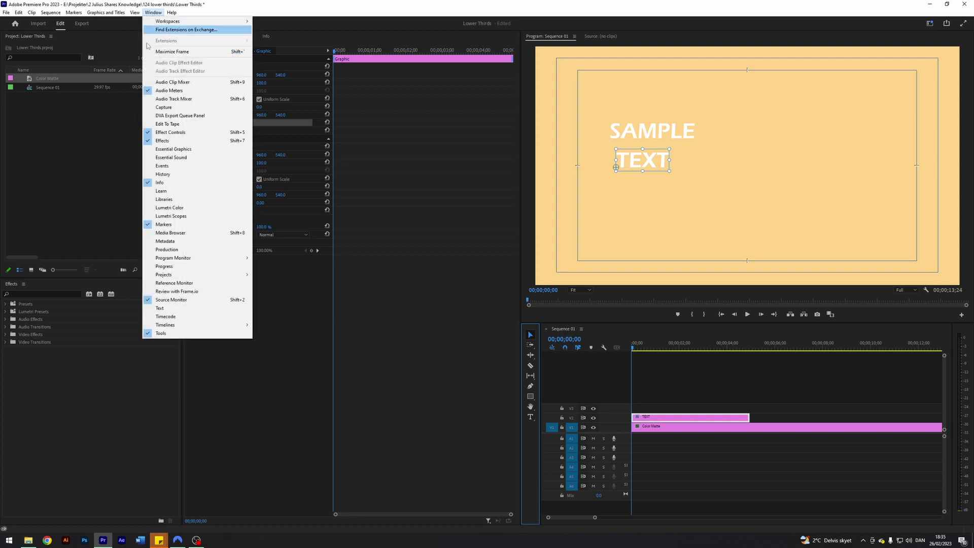
left_click(167, 151)
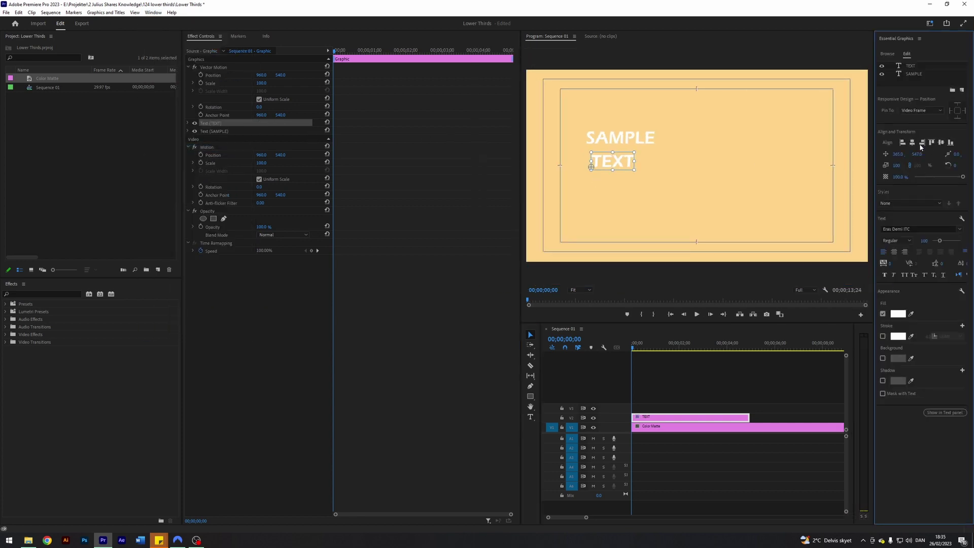
left_click(912, 142)
left_click(914, 75)
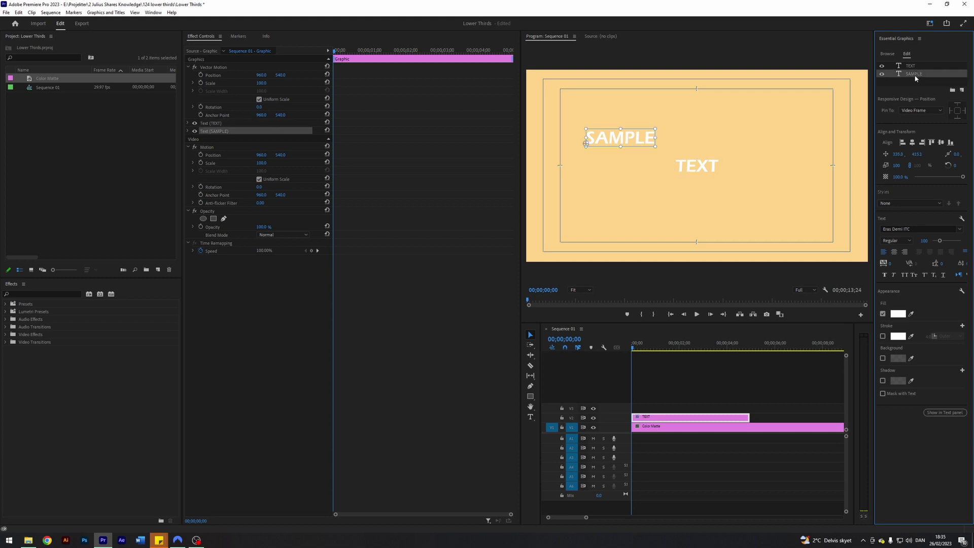
left_click(912, 142)
left_click(941, 143)
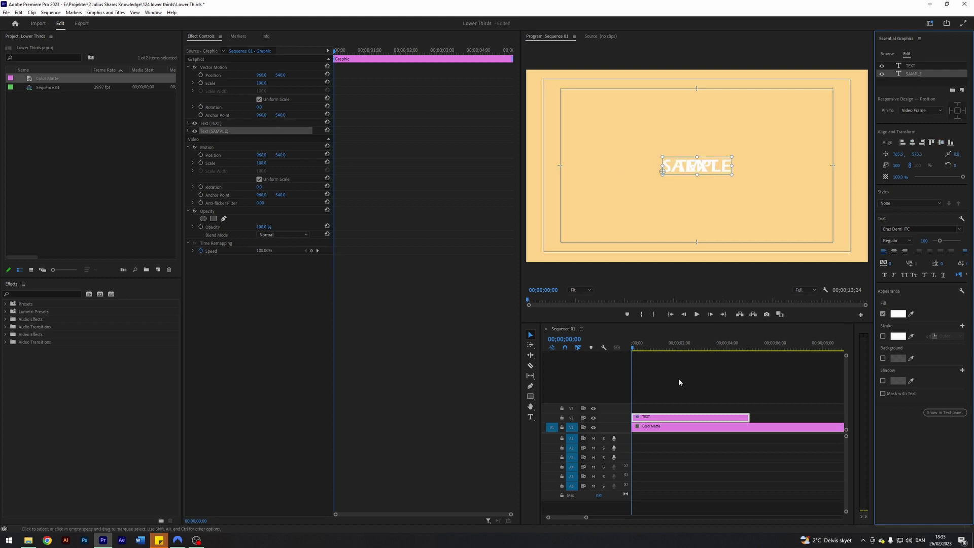
left_click(495, 168)
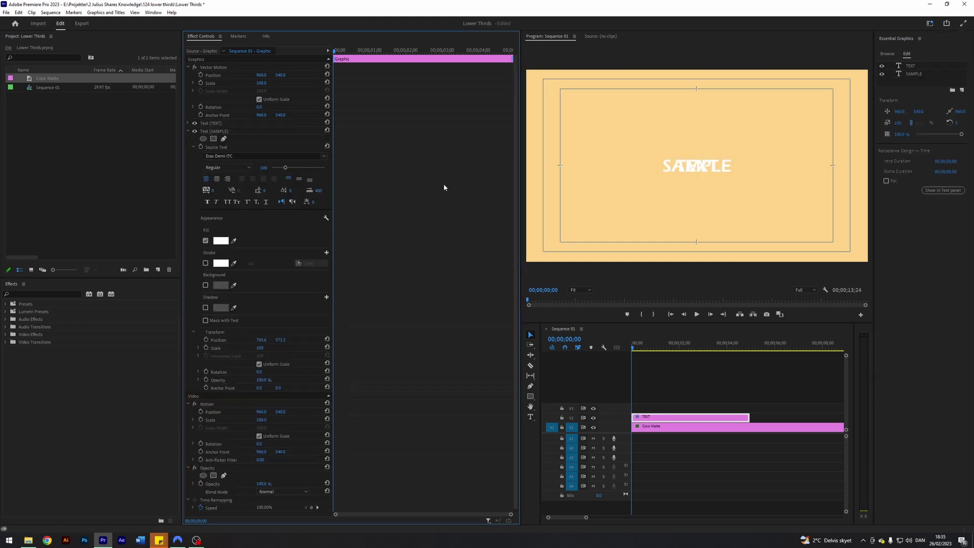
- Set Position X to 200 for both the SAMPLE and TEXT layers
left_click_drag(261, 340, 142, 339)
left_click(261, 339)
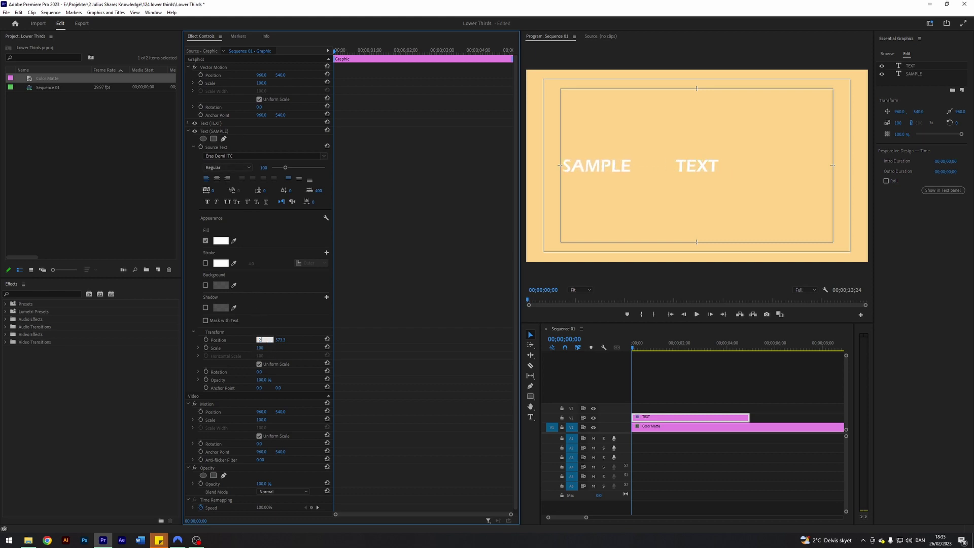
type("200")
key("Return")
left_click(188, 131)
left_click(188, 123)
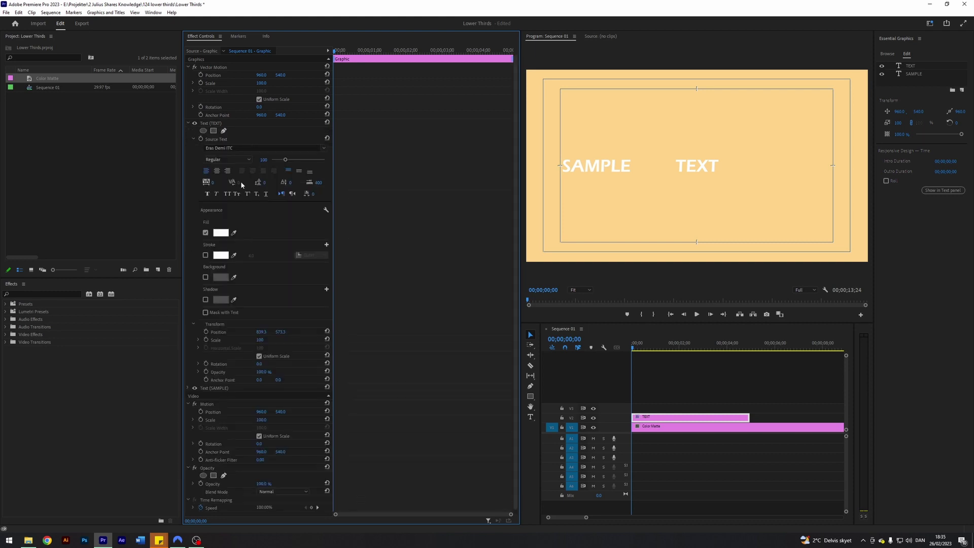
left_click(261, 332)
type("200")
key("Return")
- Set SAMPLE's Position Y to 960 and drag TEXT's Y to about 877 above it
left_click(188, 123)
left_click(188, 131)
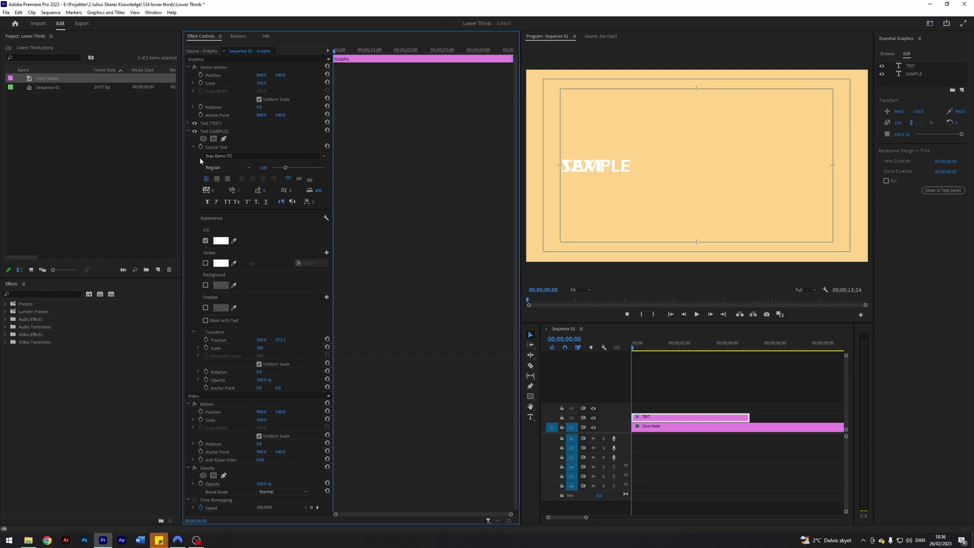
left_click_drag(280, 339, 429, 339)
left_click(283, 339)
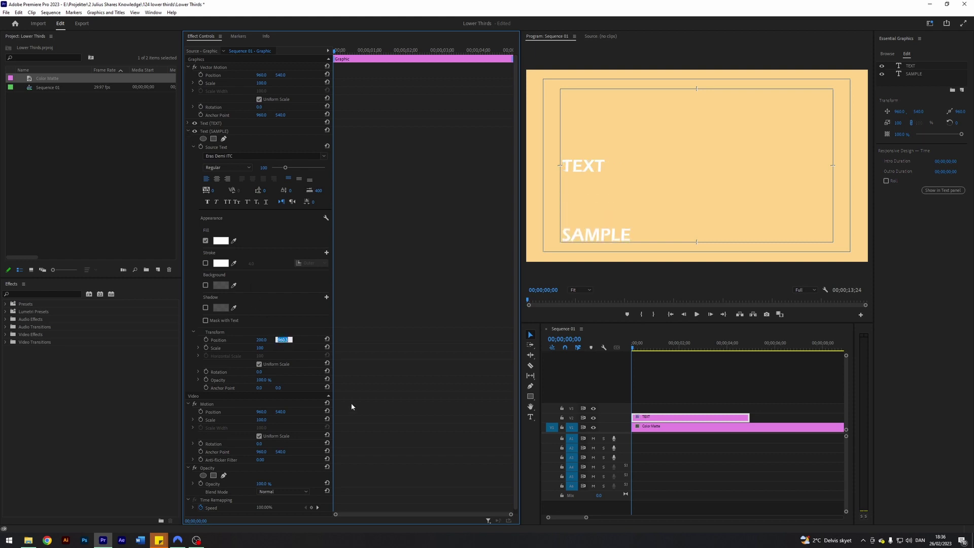
type("960")
key("Return")
left_click(188, 131)
left_click(189, 123)
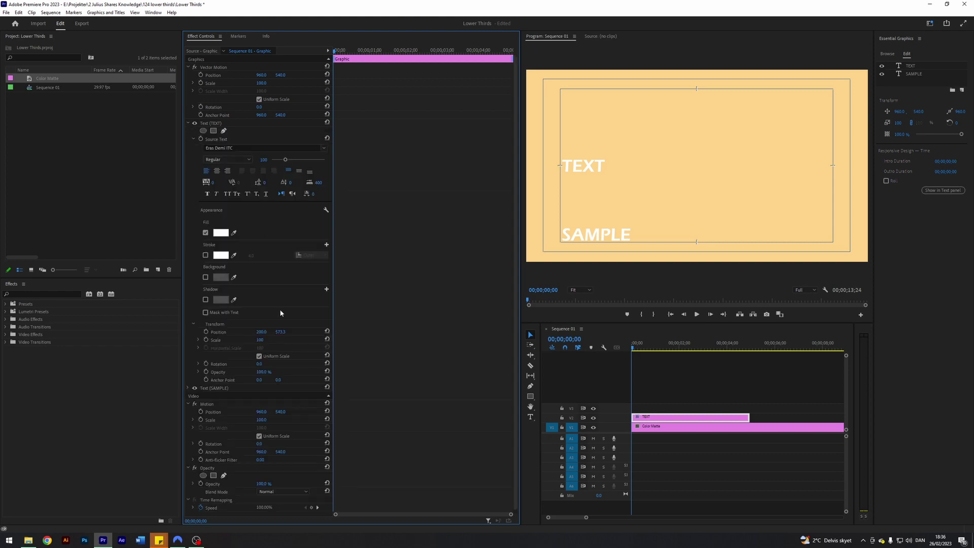
left_click_drag(280, 331, 434, 331)
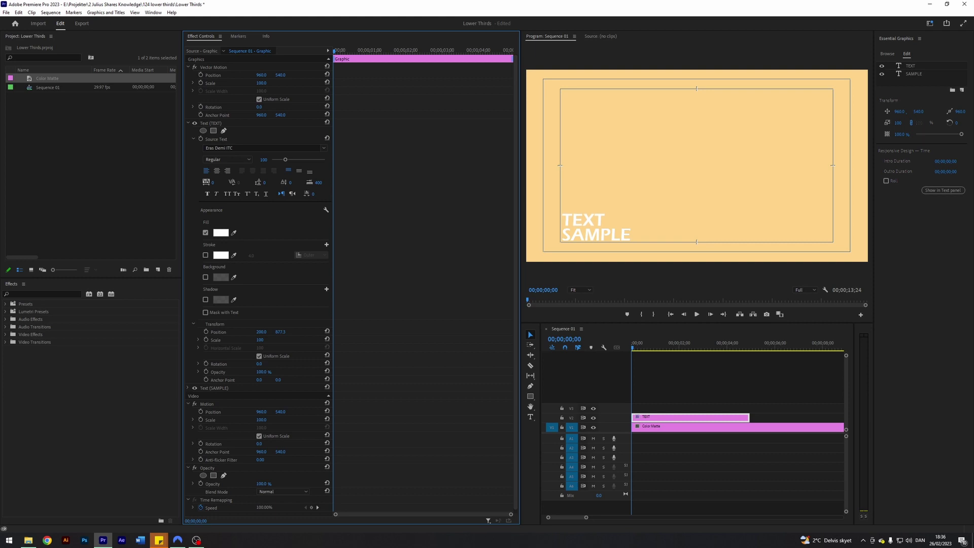
- Zoom the timeline in, preview playback, and park the playhead at 00;00;01;00
left_click(652, 397)
left_click_drag(586, 518, 583, 519)
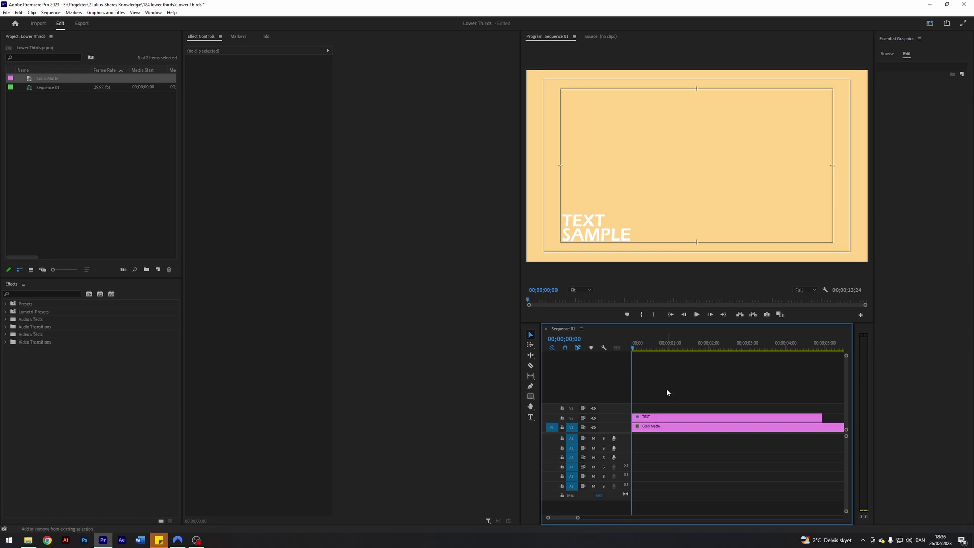
key("space")
key("shift+Left")
key("shift+Left")
key("shift+Left")
key("shift+Left")
key("shift+Left")
key("shift+Left")
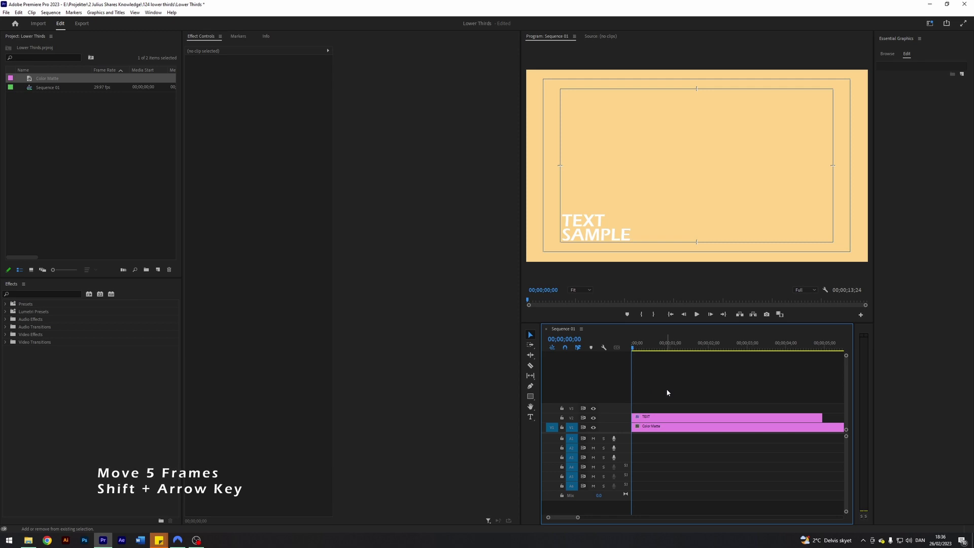
key("shift+Right")
key("shift+Right")
key("shift+Right")
key("shift+Right")
key("shift+Right")
key("shift+Right")
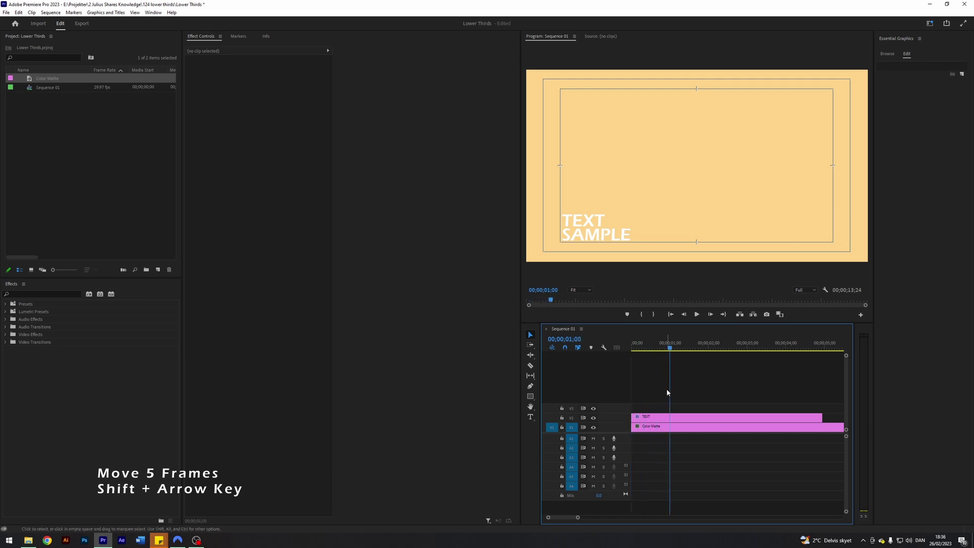
- Add Position and Opacity keyframes to the TEXT layer at one second
left_click(674, 418)
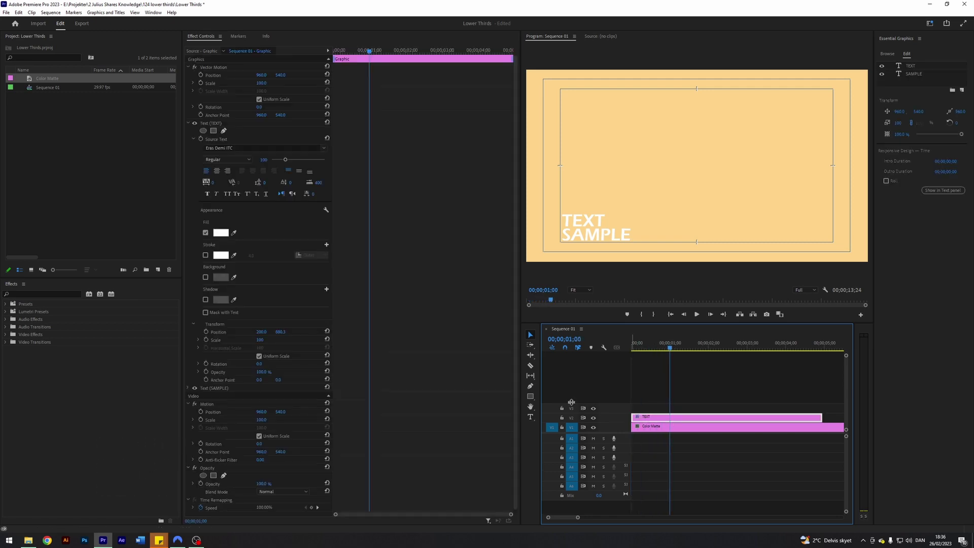
left_click(206, 332)
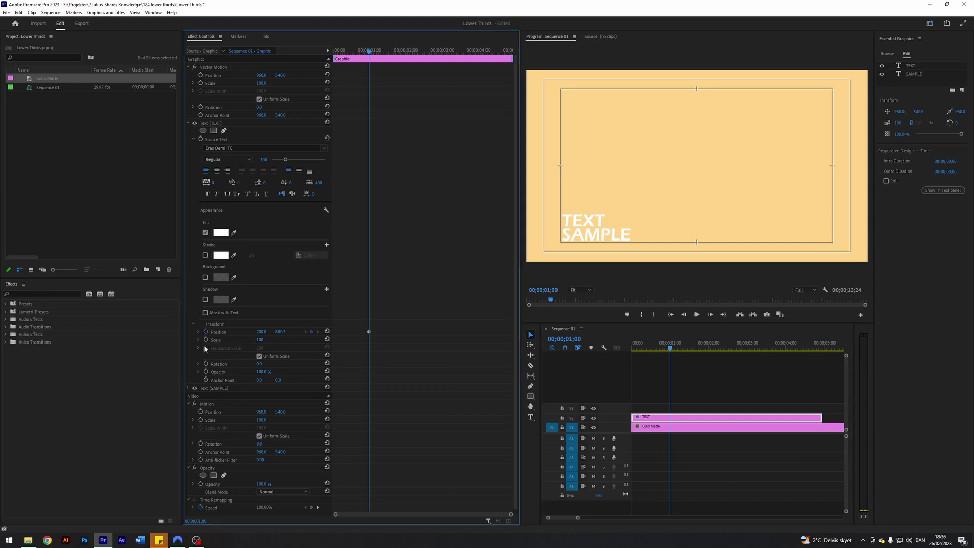
left_click(206, 372)
- At the sequence start, set TEXT's Position Y to 706.3 and Opacity to 0%
left_click(696, 377)
left_click(675, 416)
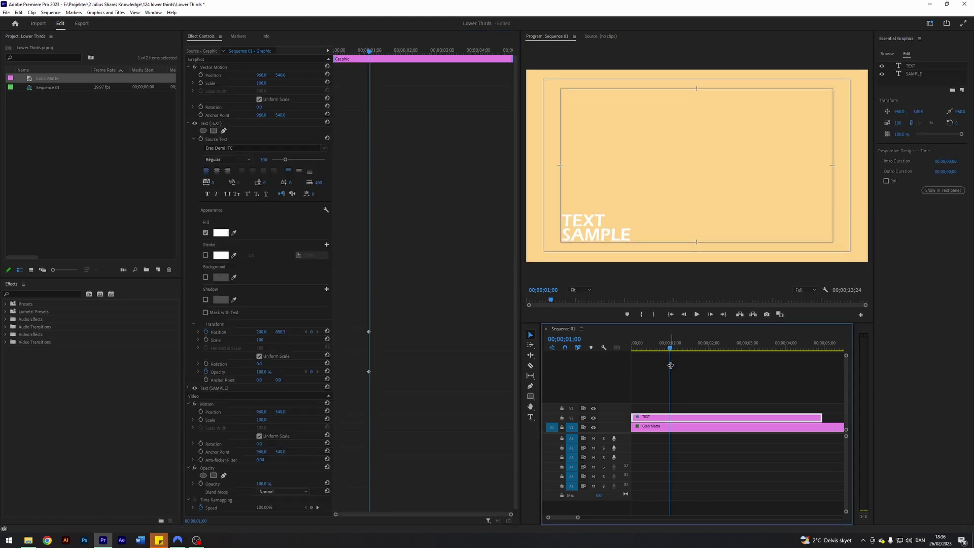
left_click_drag(669, 346, 599, 349)
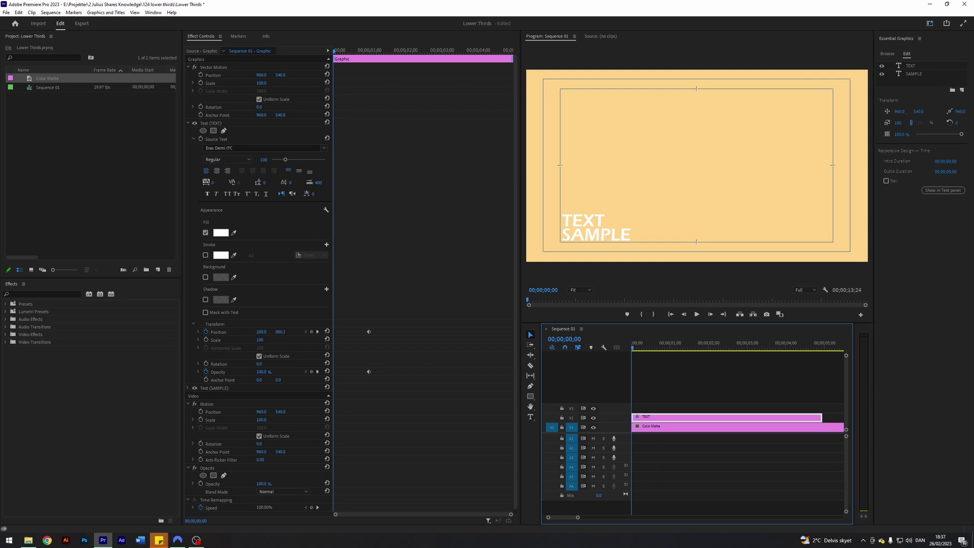
left_click_drag(280, 332, 192, 332)
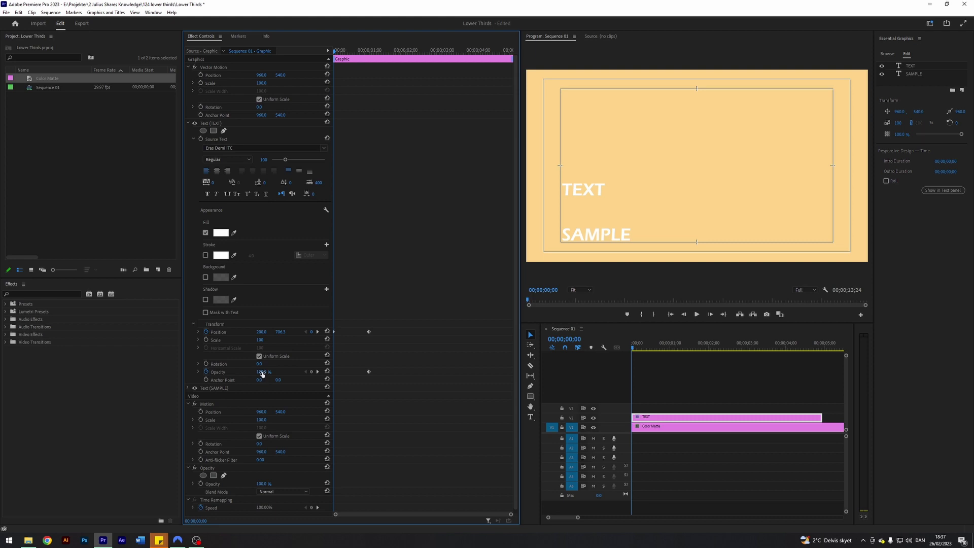
left_click_drag(262, 373, 213, 373)
- Preview the TEXT fade-in and return to the one-second keyframe
left_click(658, 380)
key("space")
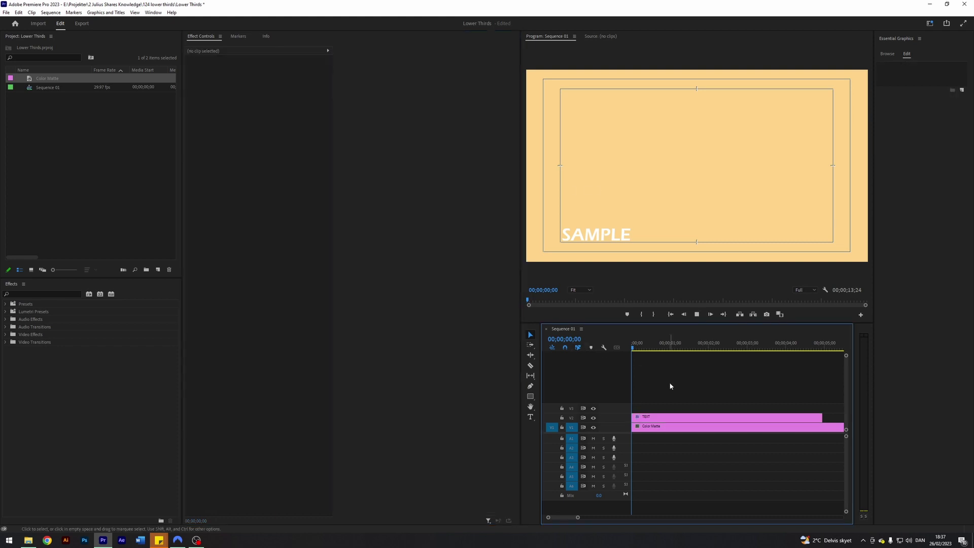
key("space")
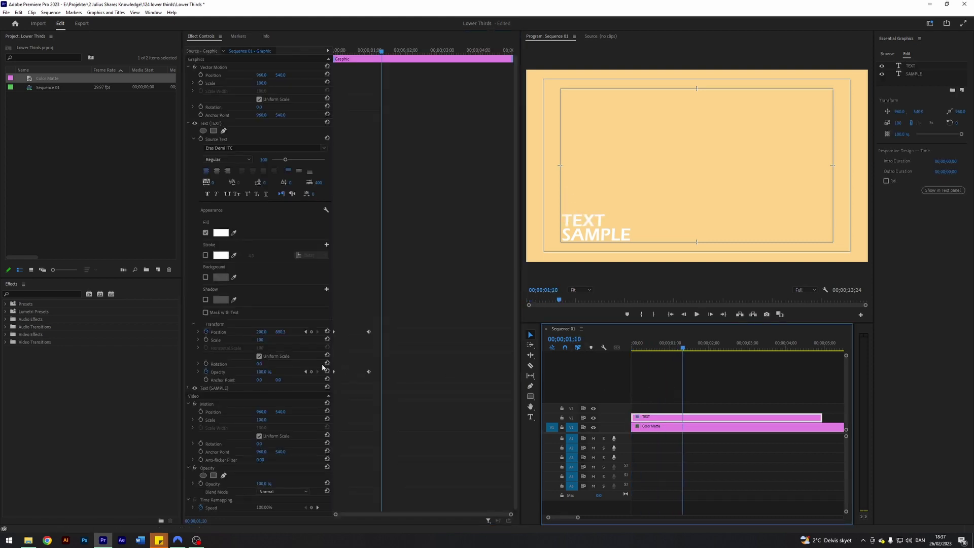
left_click(306, 372)
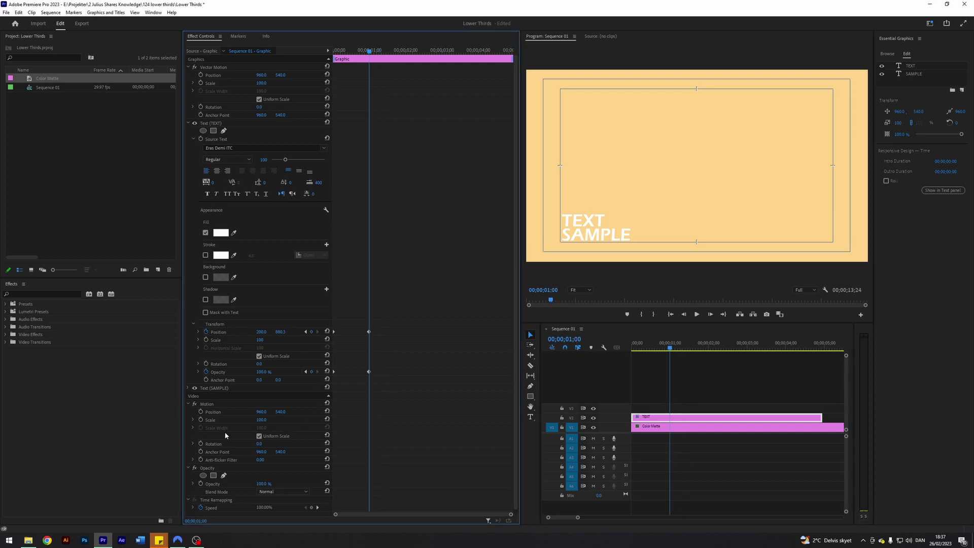
- Select the SAMPLE text layer in Effect Controls and expand its properties
scroll(225, 435, "down", 1)
left_click(206, 384)
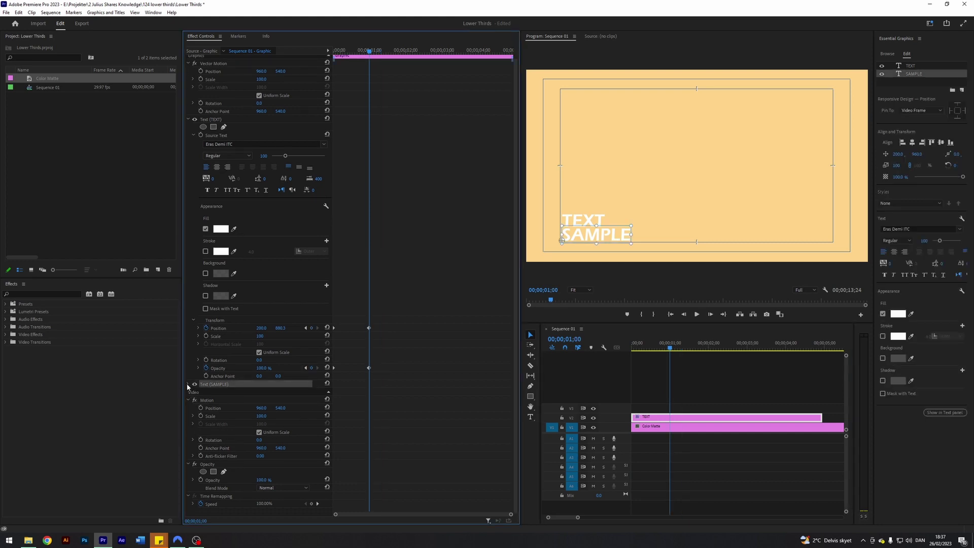
left_click(188, 384)
scroll(254, 397, "down", 6)
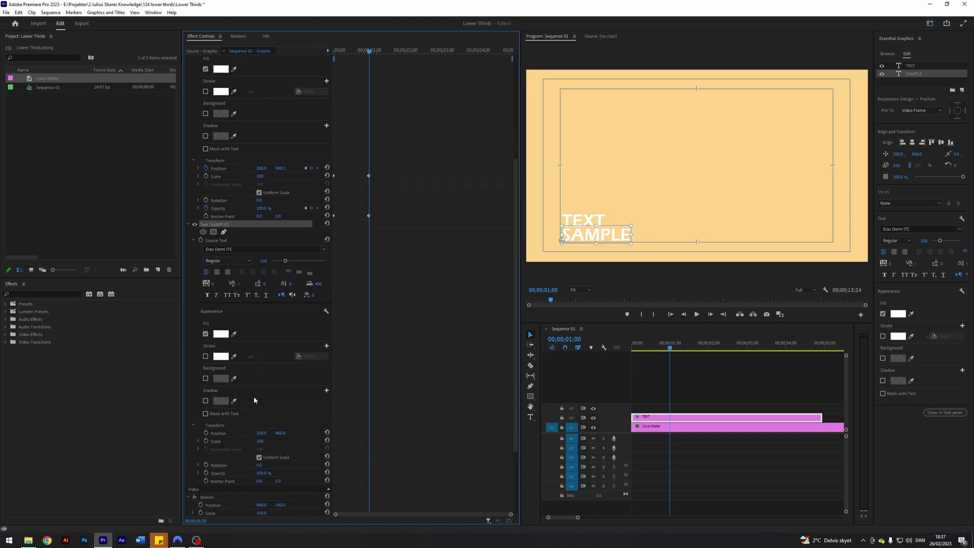
scroll(253, 398, "down", 2)
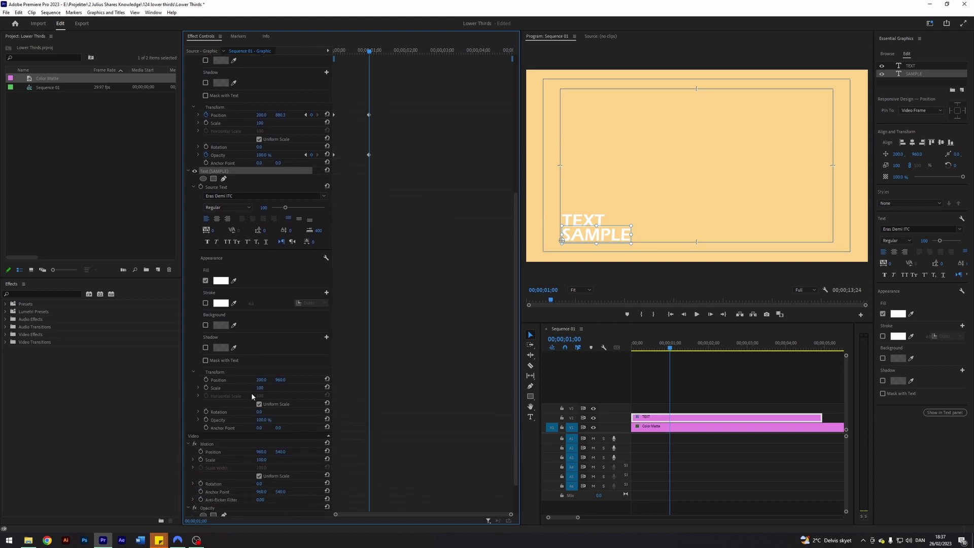
- Keyframe SAMPLE's opacity at 100% at one second, then preview from the sequence start
left_click(205, 420)
left_click(573, 354)
key("Home")
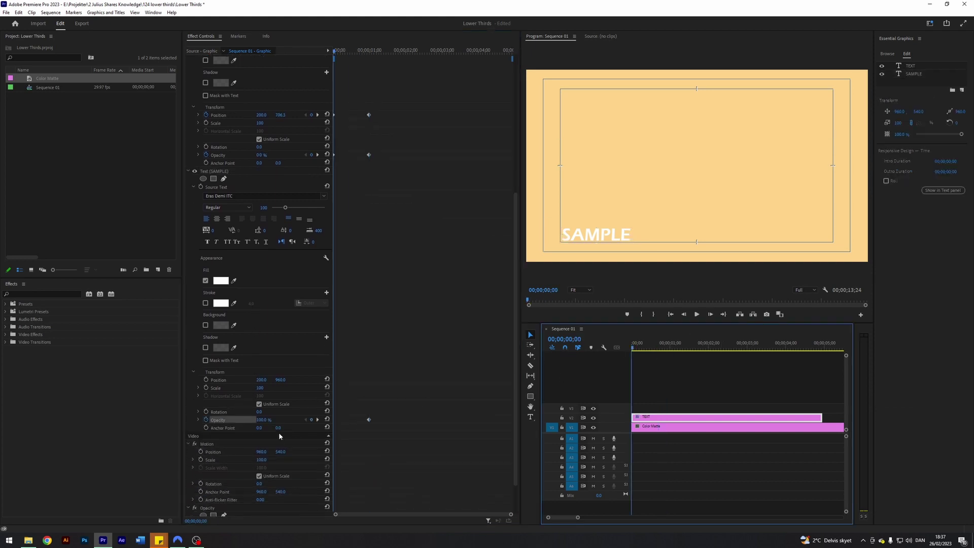
left_click(419, 409)
key("space")
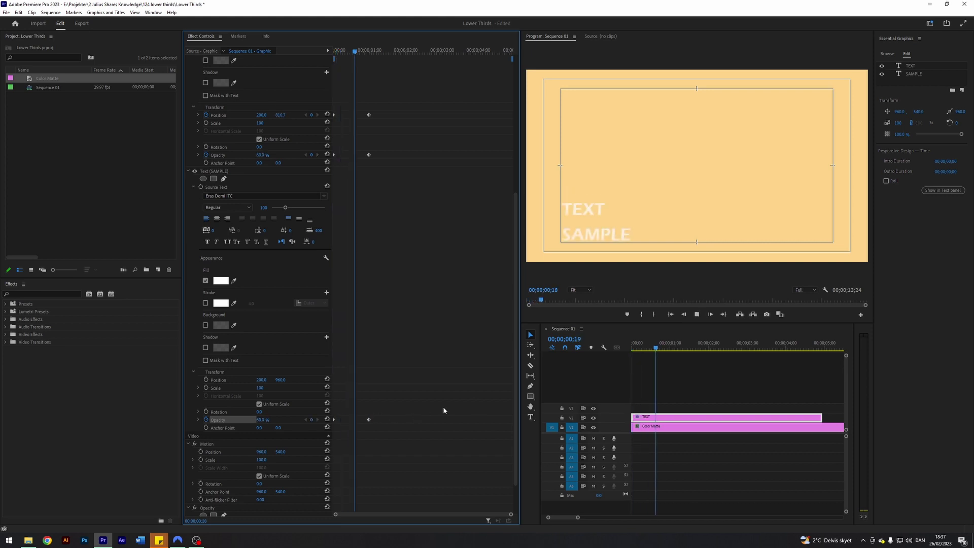
key("space")
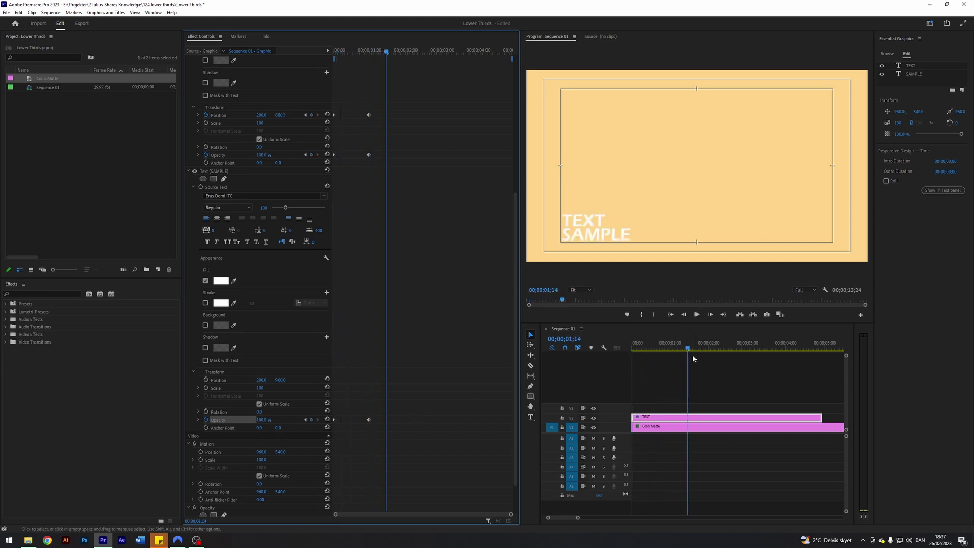
- Apply Ease In and Ease Out temporal interpolation to the one-second keyframes
left_click_drag(689, 349, 669, 349)
left_click(441, 439)
left_click_drag(419, 442, 319, 96)
right_click(369, 116)
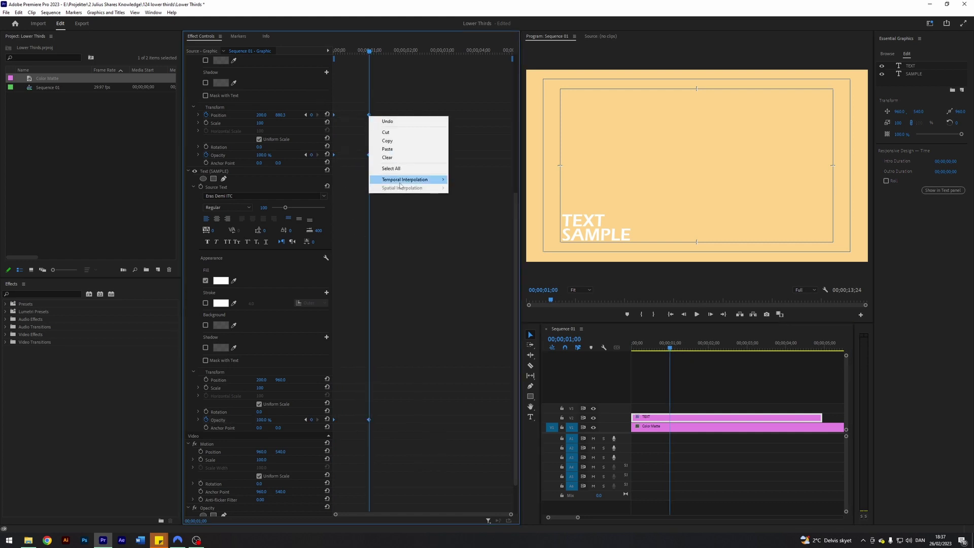
left_click(467, 224)
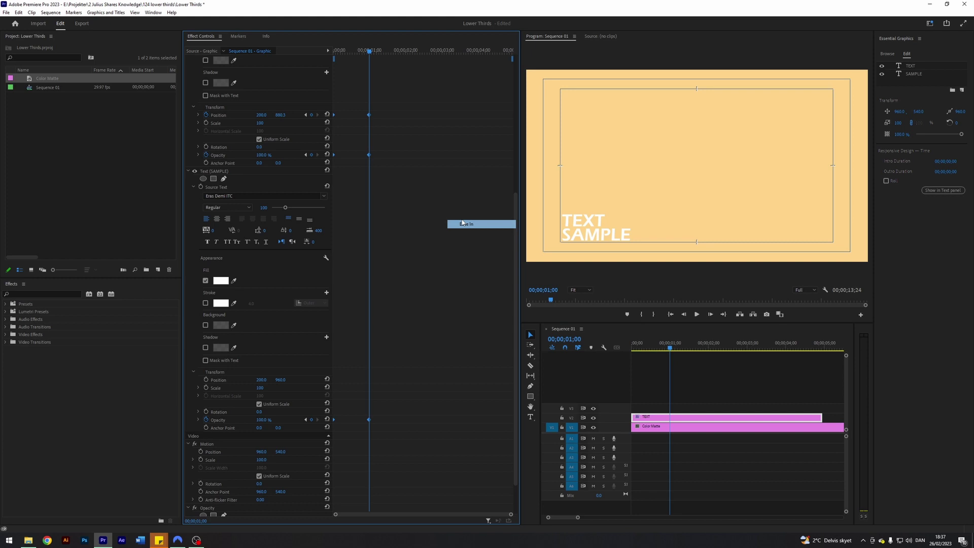
right_click(369, 114)
mouse_move(415, 176)
left_click(485, 231)
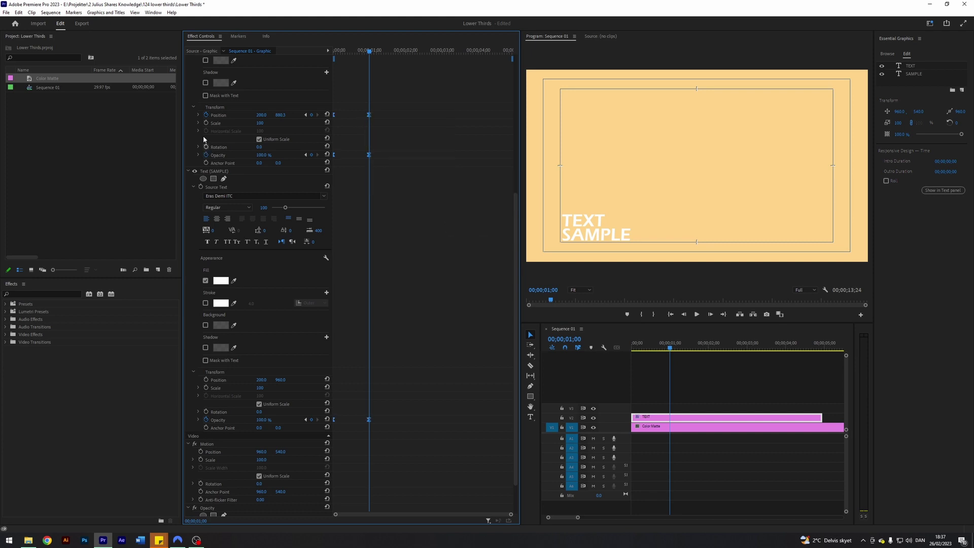
- Reveal SAMPLE's opacity graph and reselect the TEXT clip on V2
left_click(198, 420)
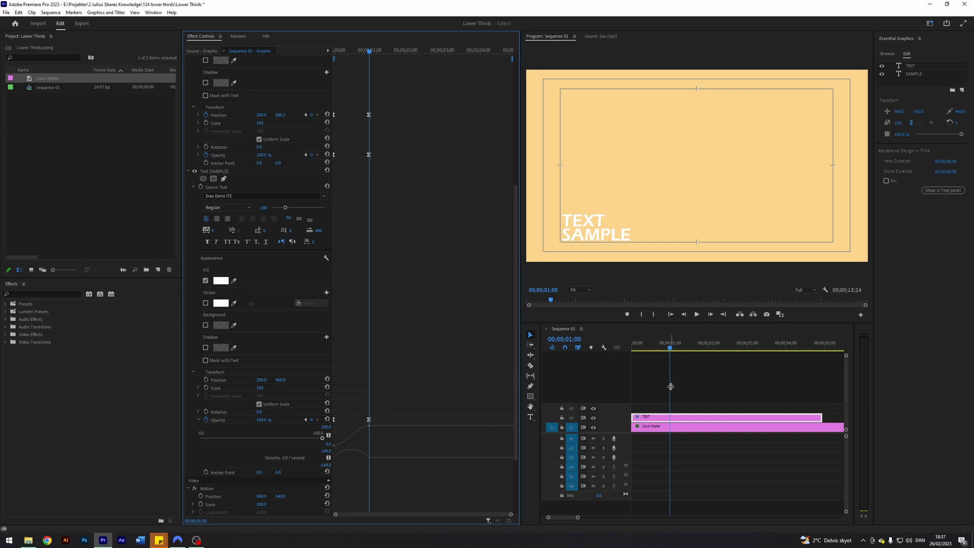
left_click(698, 381)
left_click(659, 419)
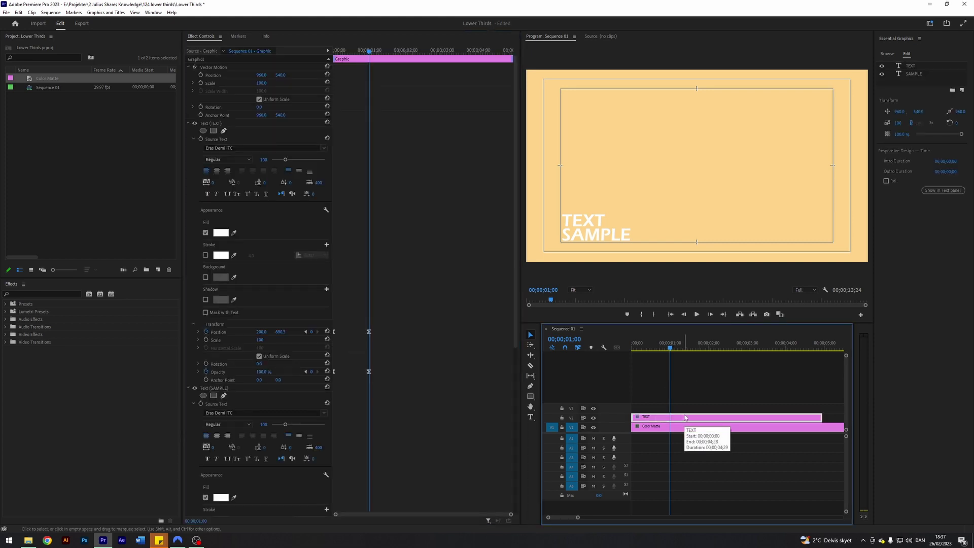
- At frame 15, drag TEXT's Position velocity handle for a stronger ease into one second
key("shift")
key("shift+Left")
key("shift+Left")
key("shift+Left")
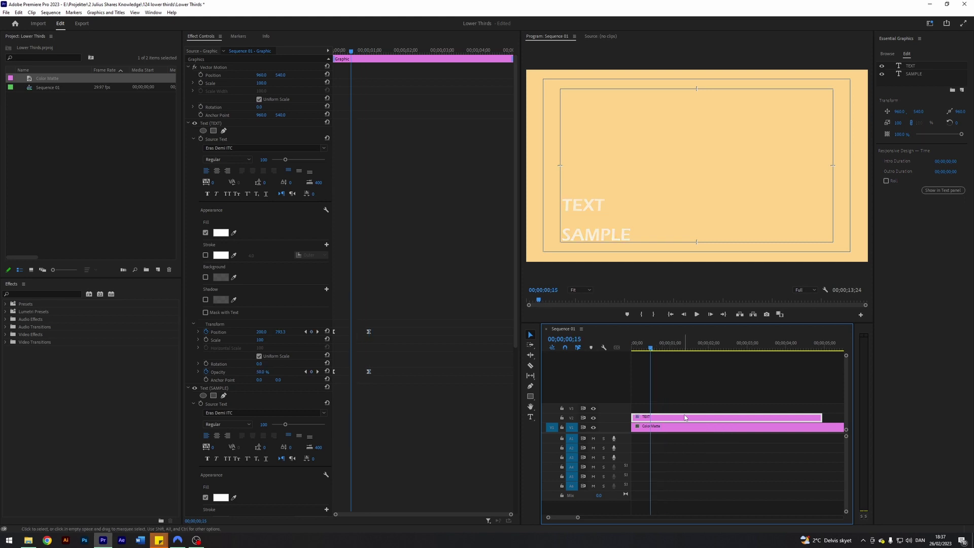
left_click(199, 332)
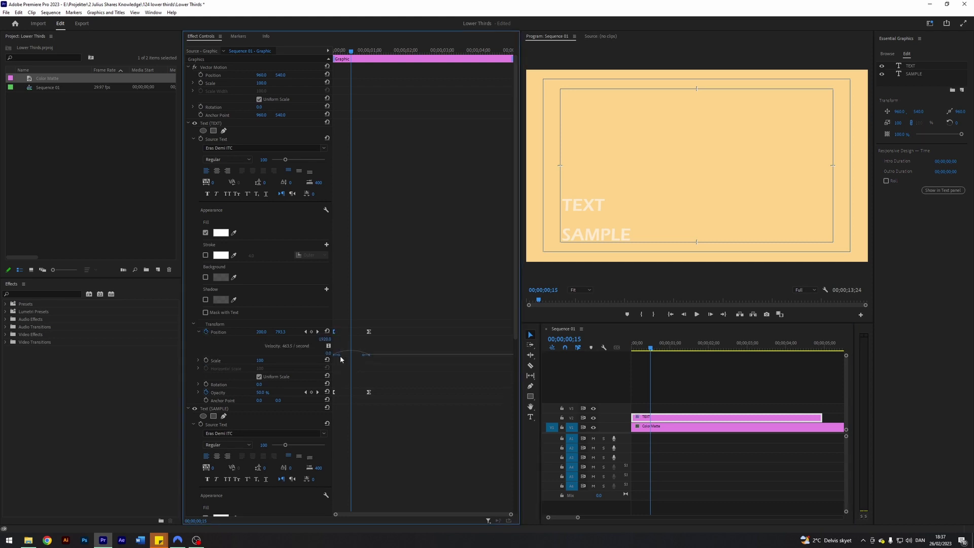
left_click_drag(340, 357, 364, 358)
- Play back the slide, then check the one-second keyframe and frame 15
left_click(603, 354)
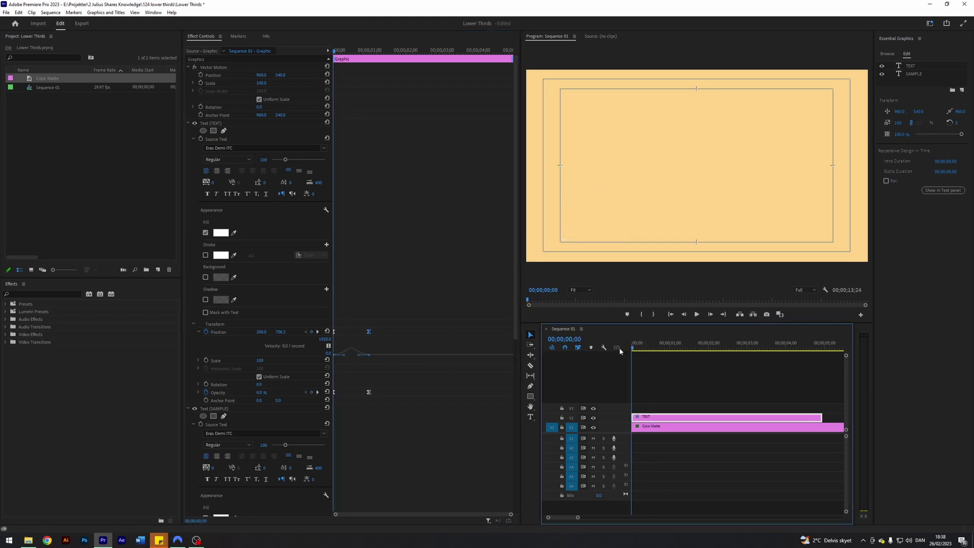
key("space")
key("space")
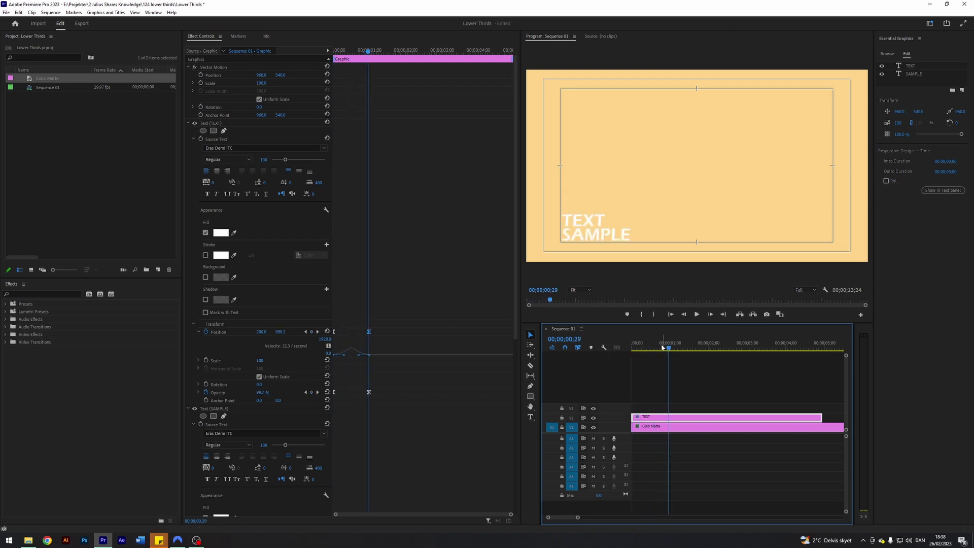
left_click(317, 331)
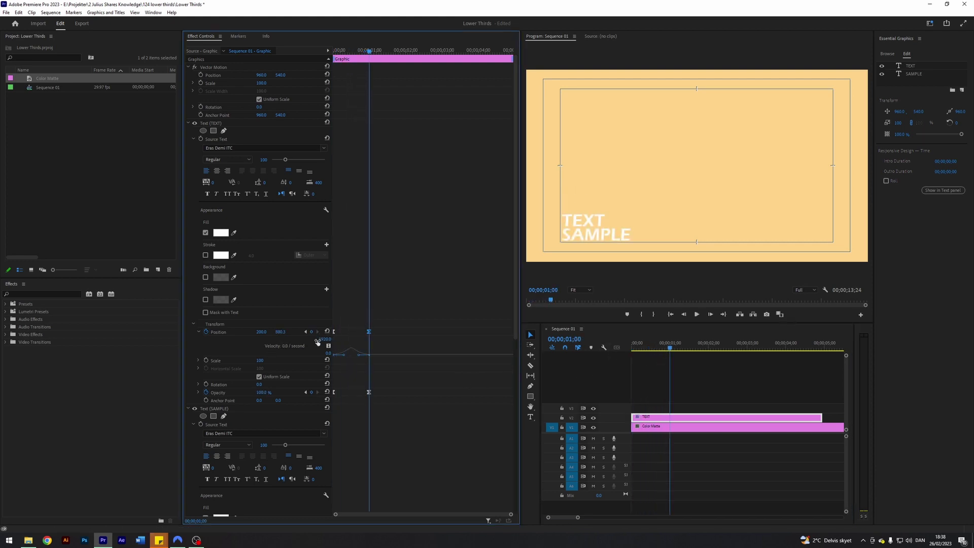
key("shift+Left")
key("shift+Left")
key("shift+Left")
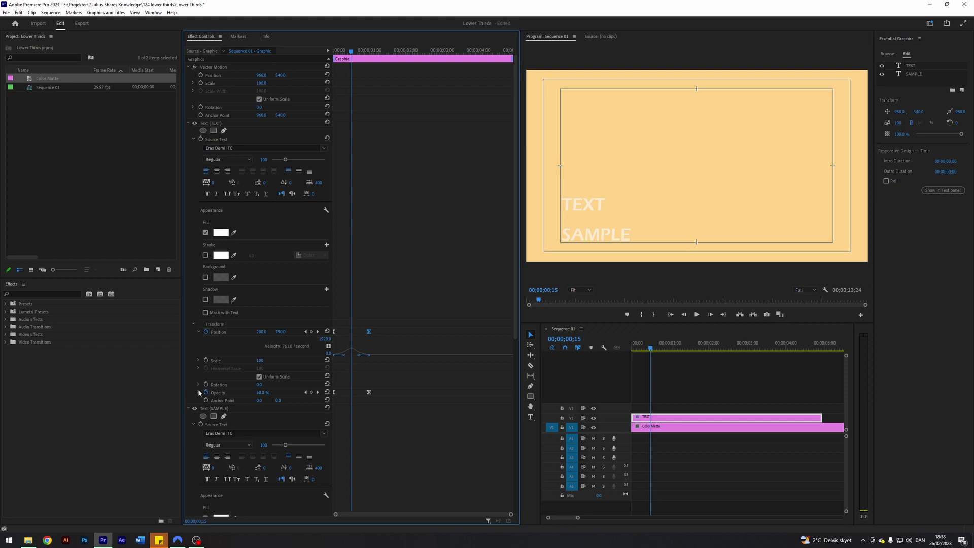
- Reshape TEXT's opacity velocity curve by dragging its keyframe's Bezier easing handles
left_click(198, 392)
scroll(408, 382, "down", 2)
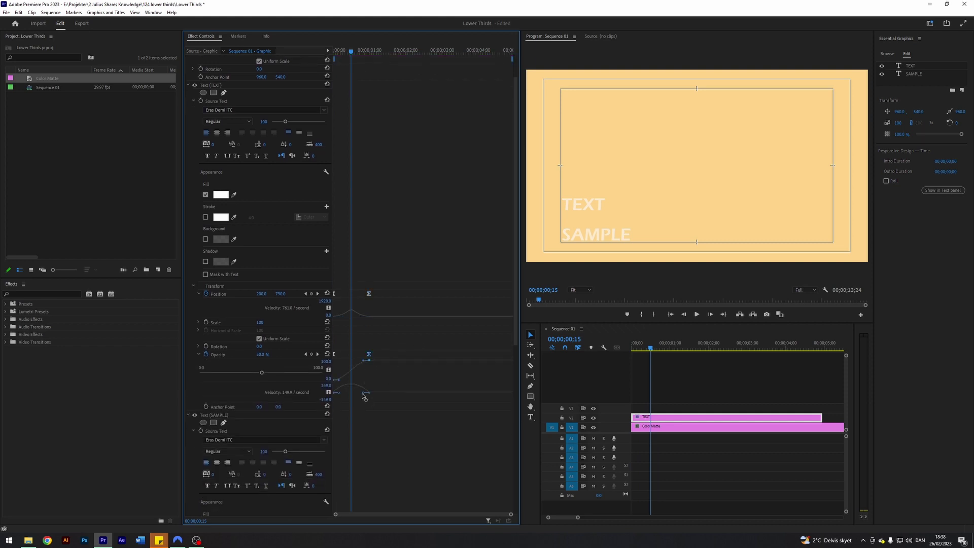
left_click_drag(363, 393, 359, 396)
left_click_drag(339, 393, 343, 394)
- Steepen SAMPLE's opacity velocity curve into its one-second keyframe
scroll(388, 423, "down", 5)
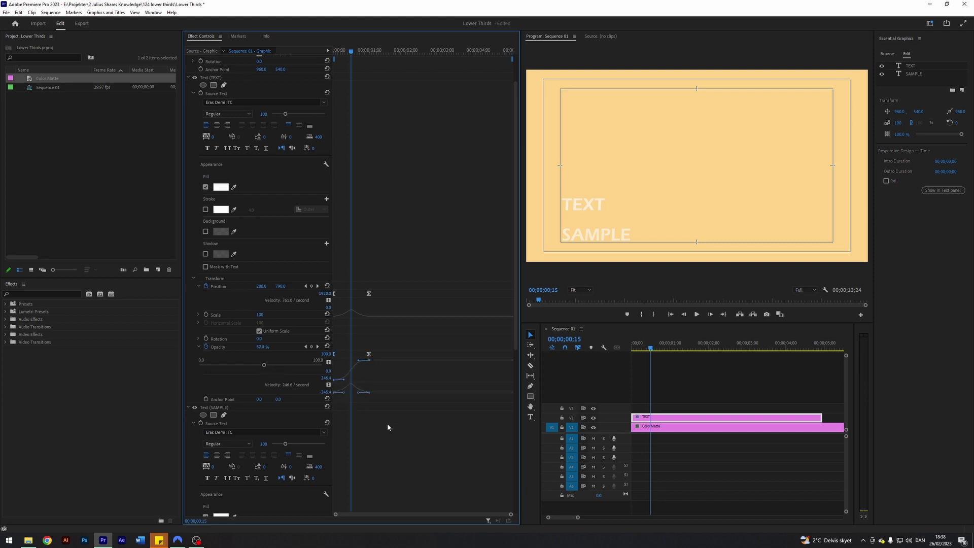
left_click(369, 435)
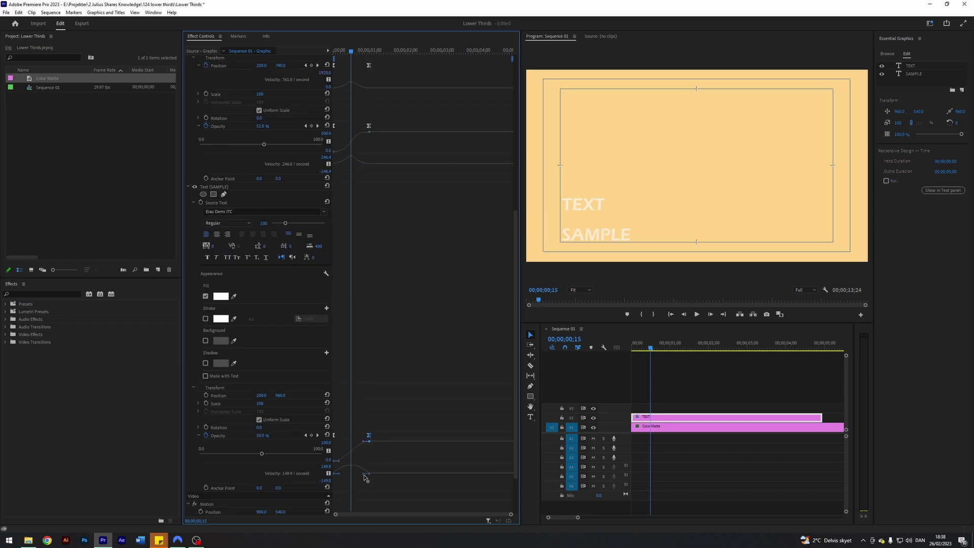
left_click_drag(363, 478, 344, 477)
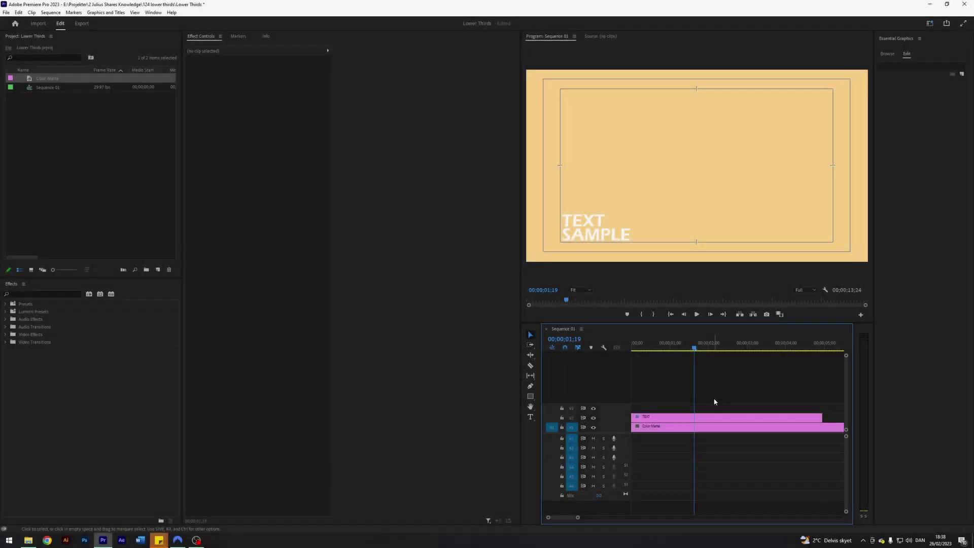
- Scrub through the animation, select the TEXT clip, and jump to its next Position keyframe
left_click_drag(696, 349, 632, 350)
left_click(638, 416)
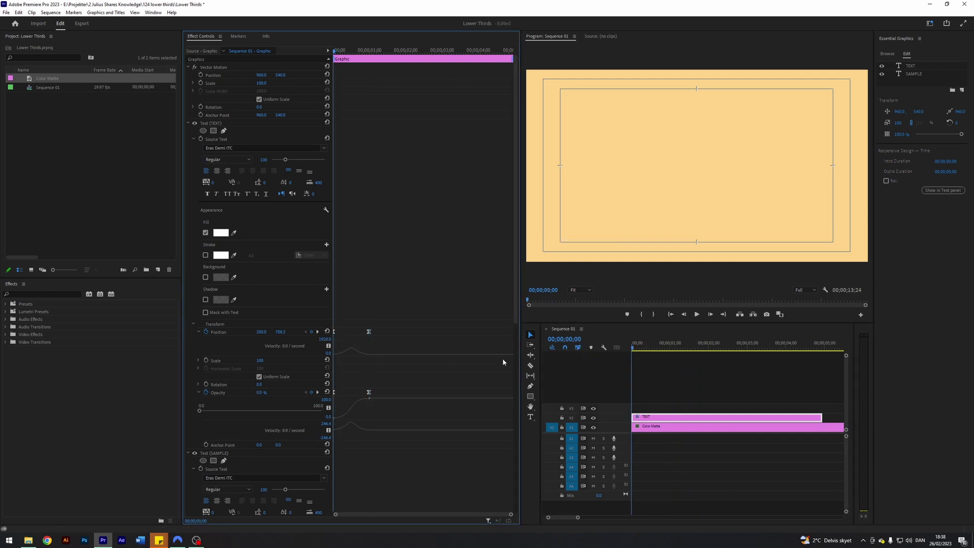
left_click(318, 332)
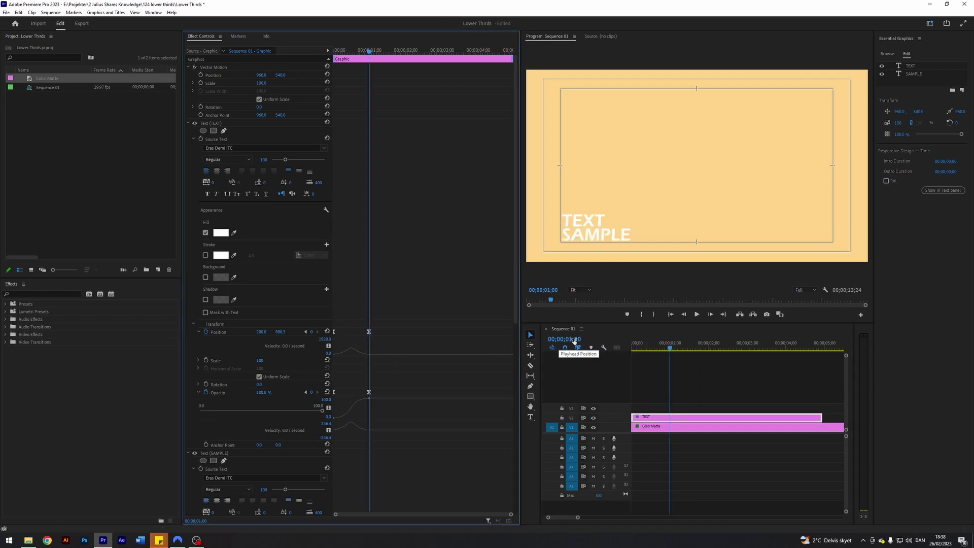
- Set the playhead to 00;00;02;00 by entering 200 as the timecode
left_click(574, 339)
type("200")
key("Return")
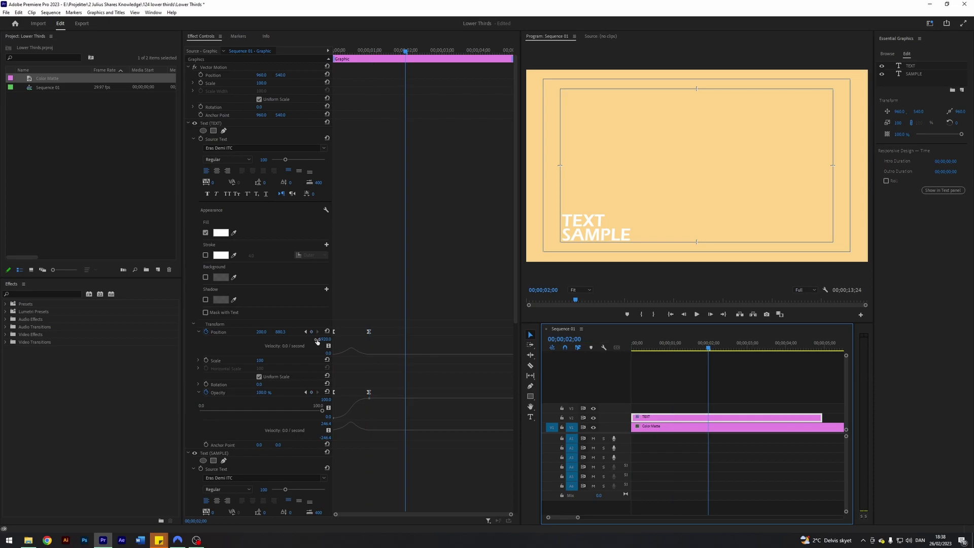
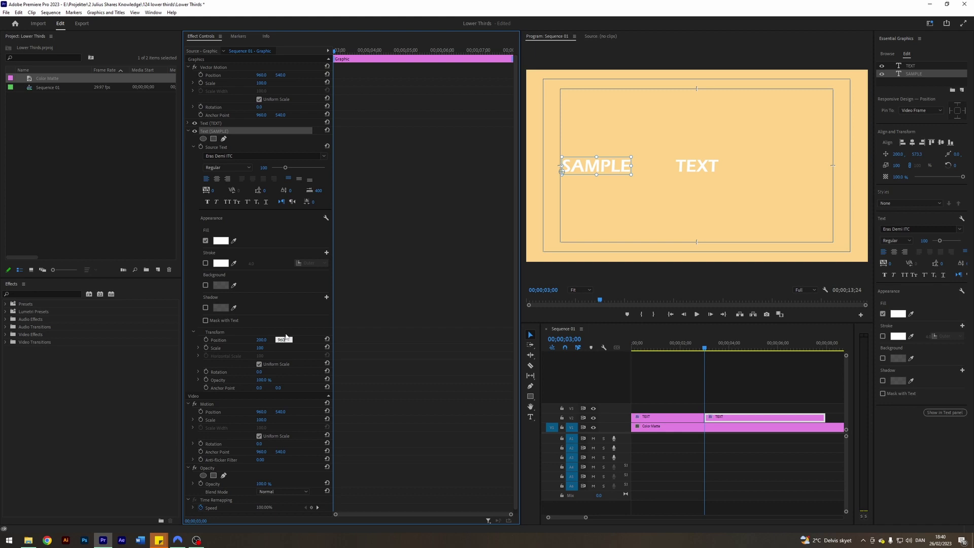
- Set SAMPLE's Position Y to 960 and move TEXT to 200, 877.3, just above it
key("Return")
left_click(188, 131)
left_click(188, 123)
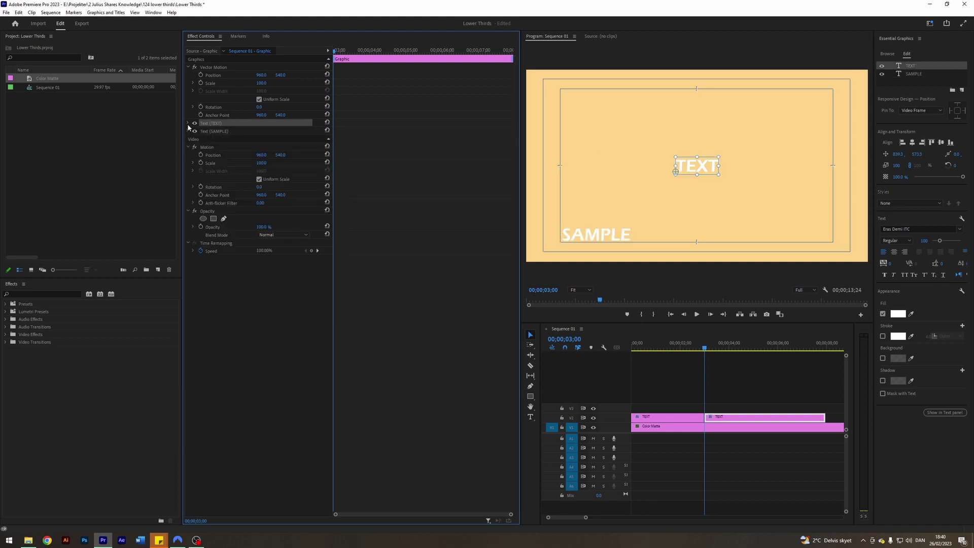
left_click(263, 331)
type("2")
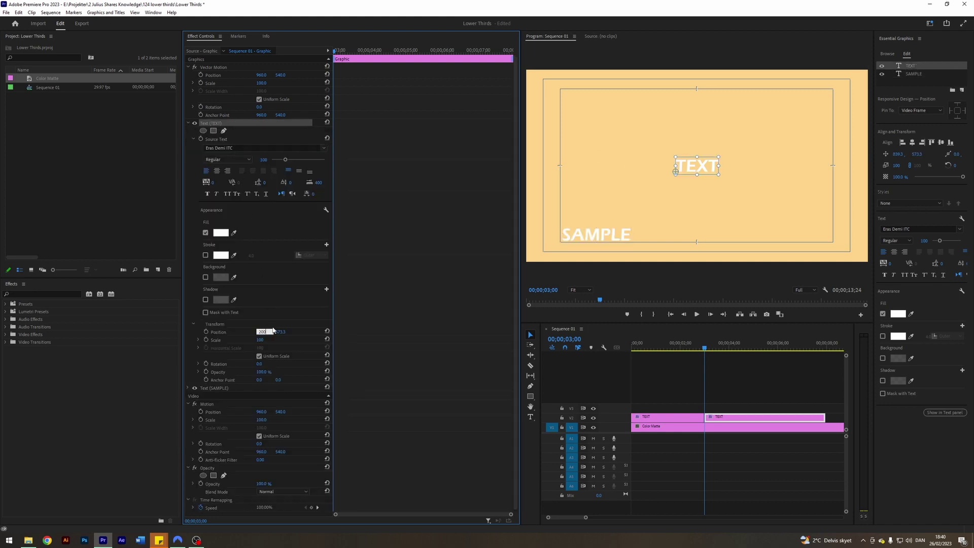
type("00")
key("Return")
left_click(283, 331)
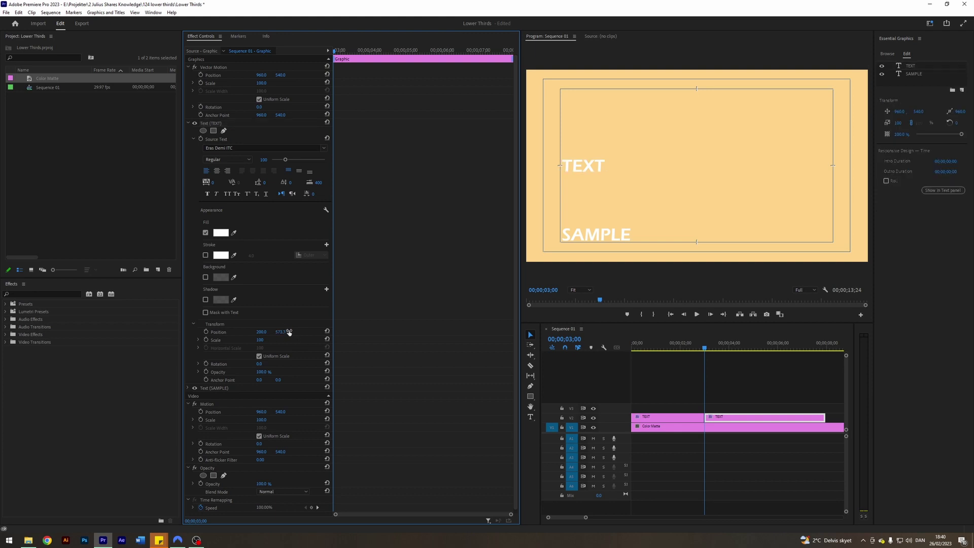
left_click_drag(284, 332, 390, 331)
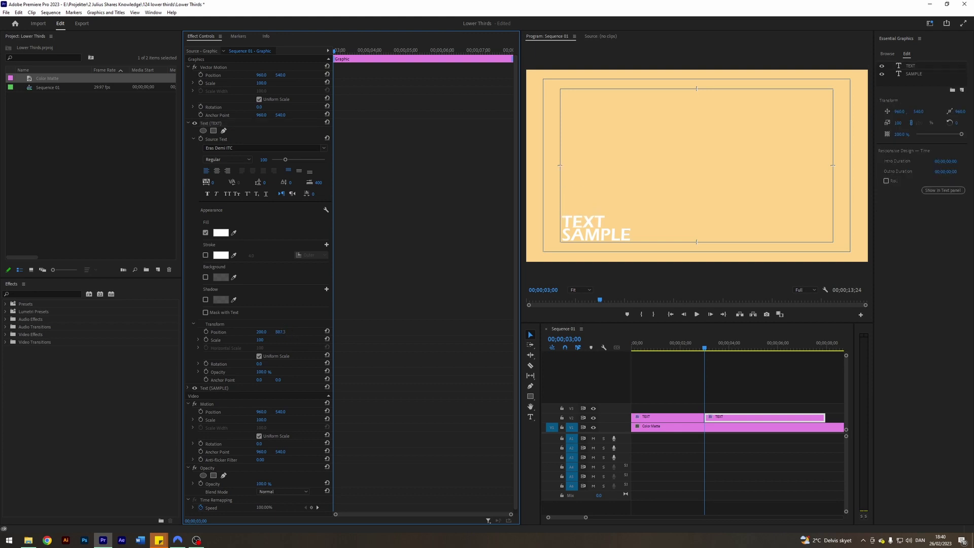
- At 00;00;04;00, enable SAMPLE's Position stopwatch to add a keyframe
left_click(716, 421)
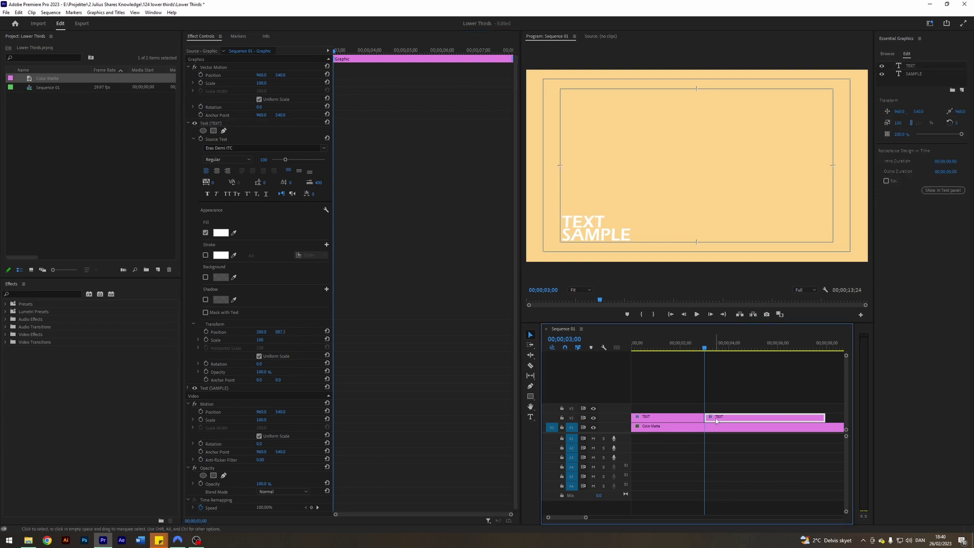
key("shift+Right")
key("shift+Right")
key("shift+Right")
key("shift+Right")
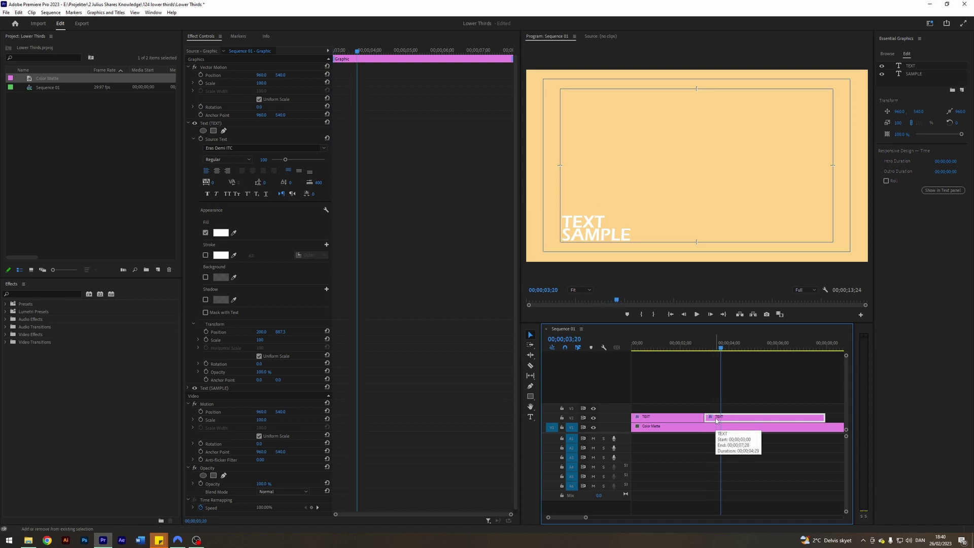
key("shift+Right")
key("shift+Right")
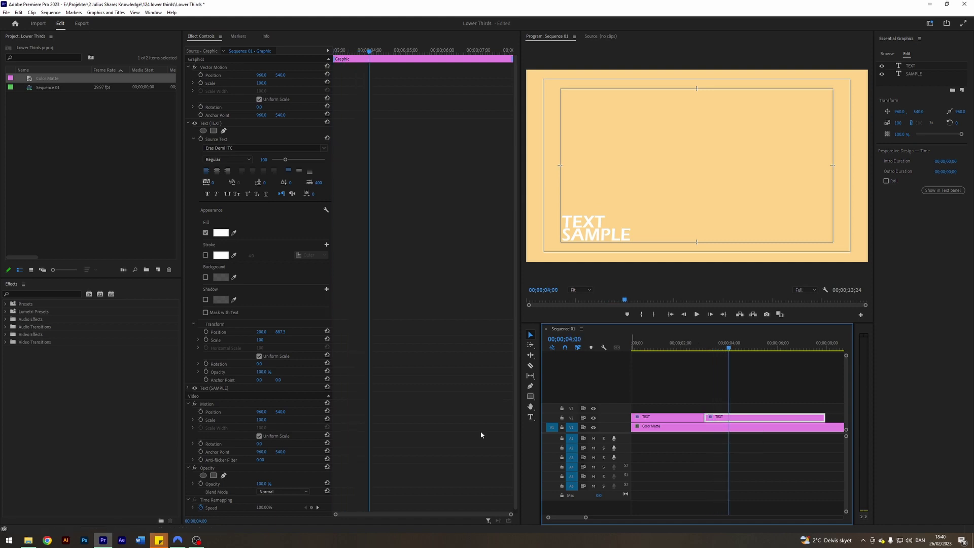
left_click(188, 387)
scroll(239, 379, "down", 5)
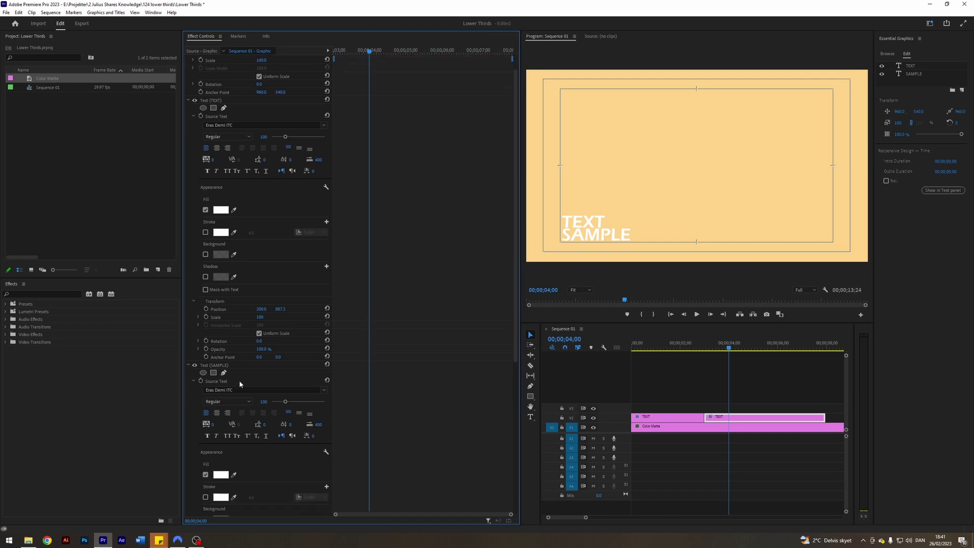
scroll(237, 380, "down", 3)
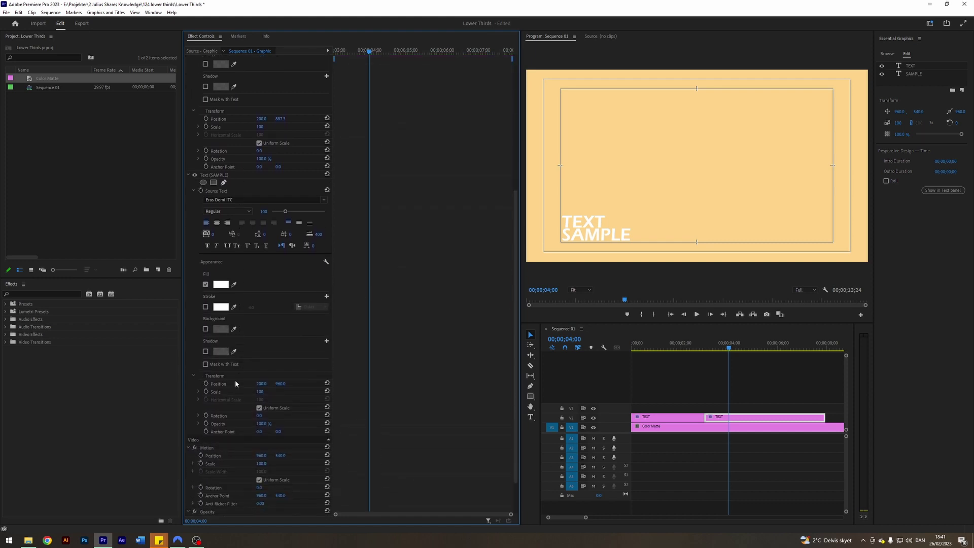
left_click(206, 384)
left_click(743, 394)
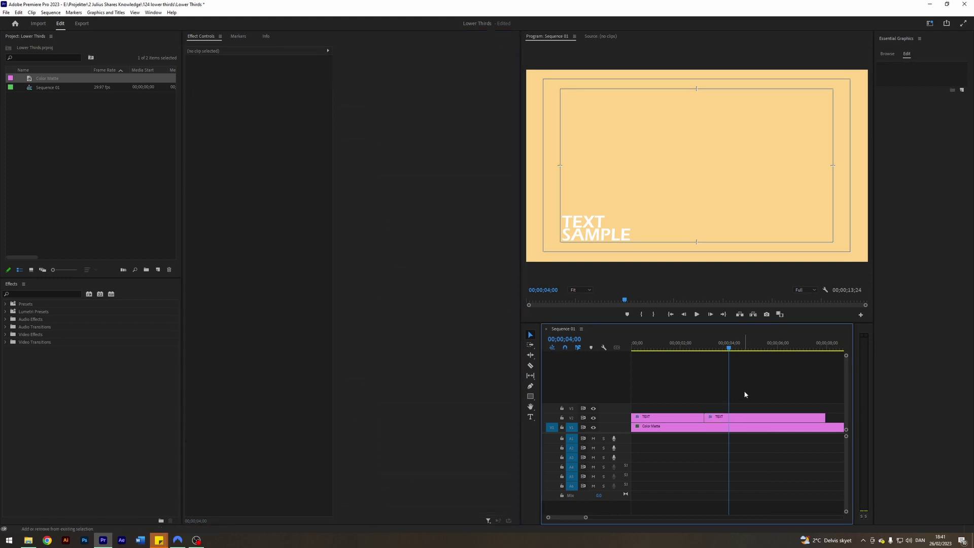
- At 00;00;03;00, drag SAMPLE's Position X to -329 so it starts off the left edge
key("Up")
key("d")
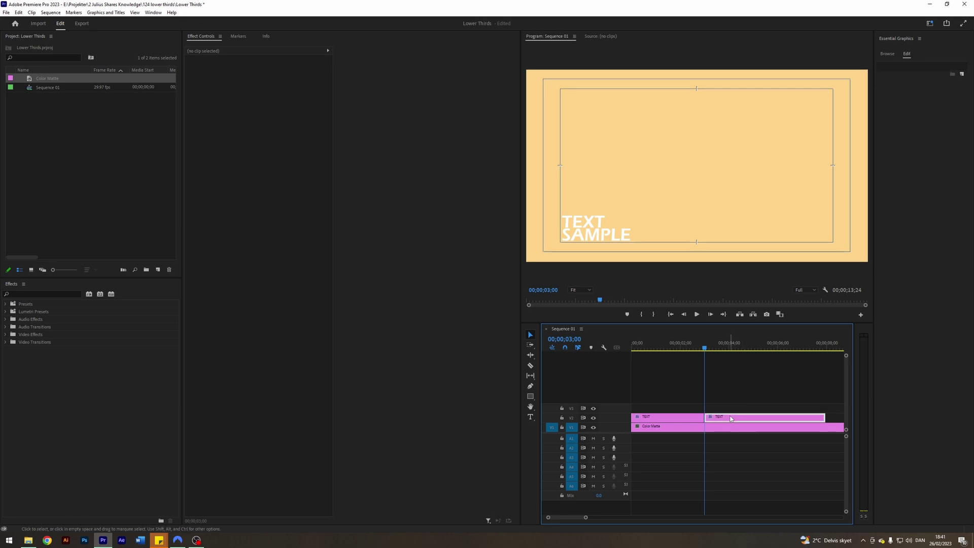
scroll(268, 340, "down", 7)
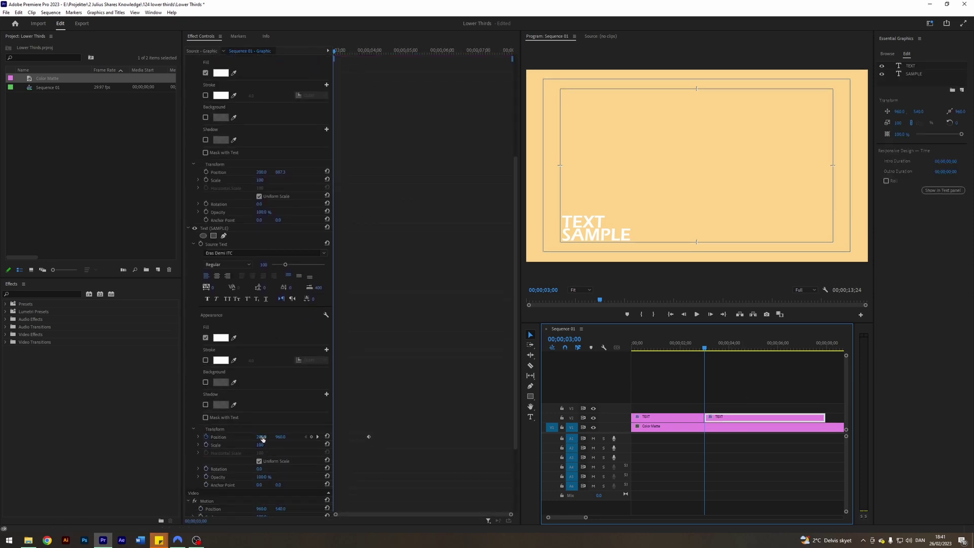
left_click_drag(261, 441, 41, 440)
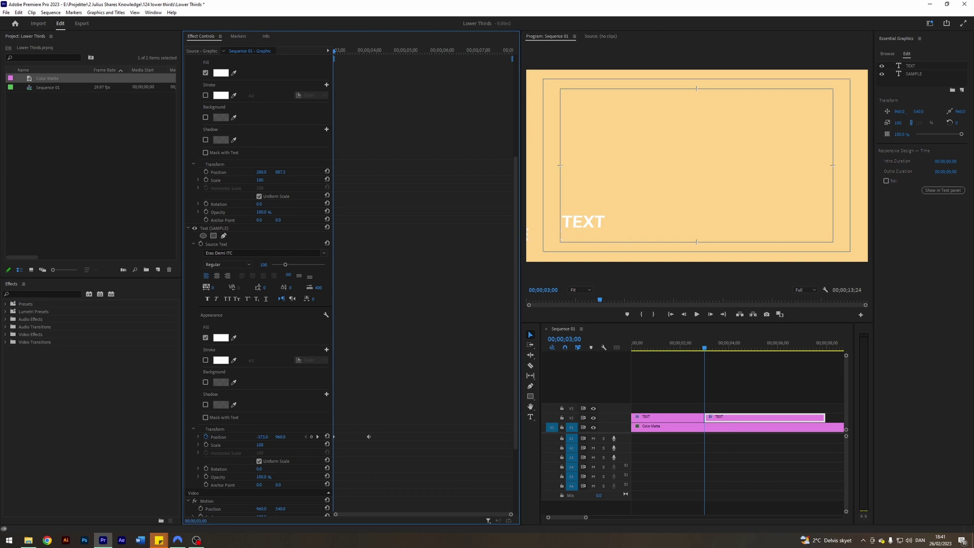
key("space")
key("space")
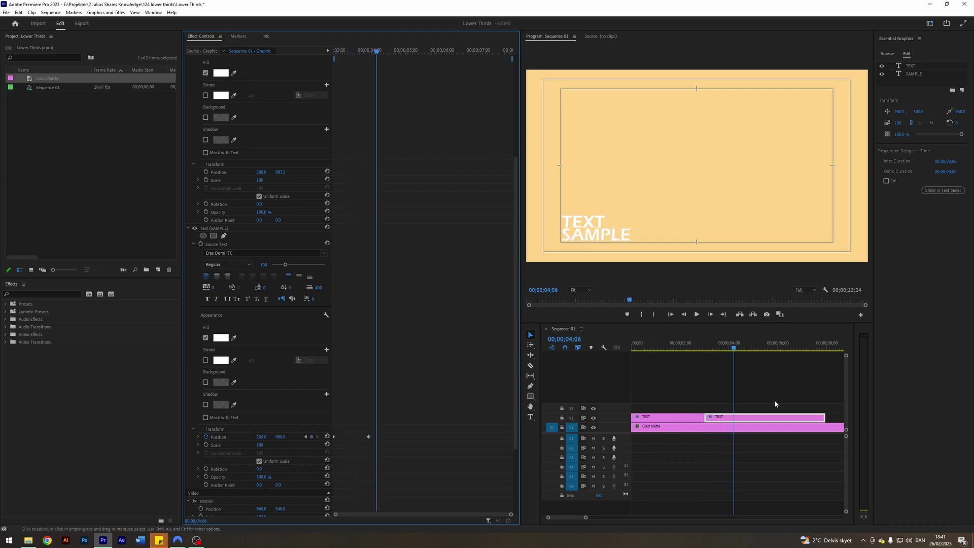
key("Left")
key("Left")
key("Left")
key("Left")
key("Left")
key("Left")
key("Left")
key("Left")
key("Left")
key("Left")
key("Left")
key("Left")
key("Left")
key("Left")
key("Left")
key("Left")
key("Left")
key("Left")
key("Left")
key("Left")
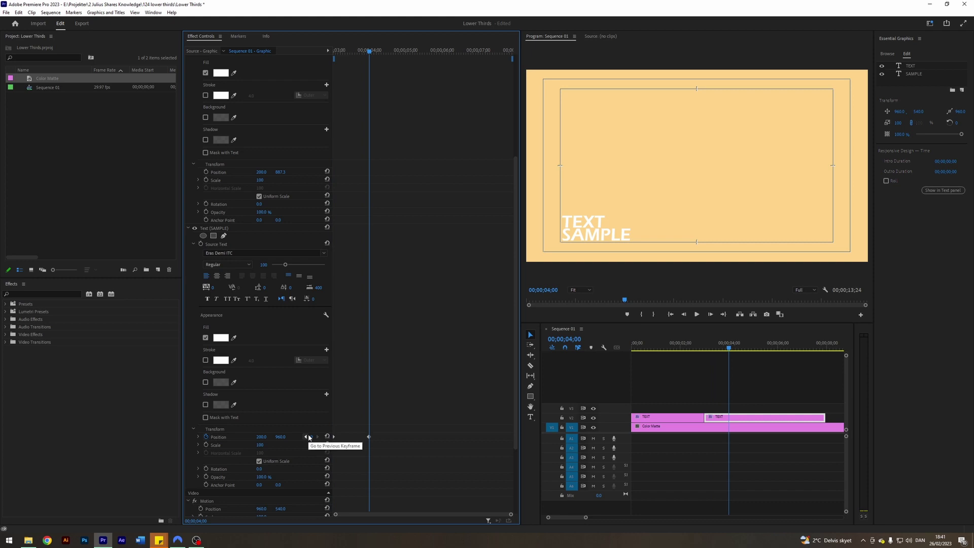
- Apply Ease In and Ease Out to SAMPLE's position keyframes and reshape the velocity curve
left_click(199, 437)
scroll(339, 387, "down", 2)
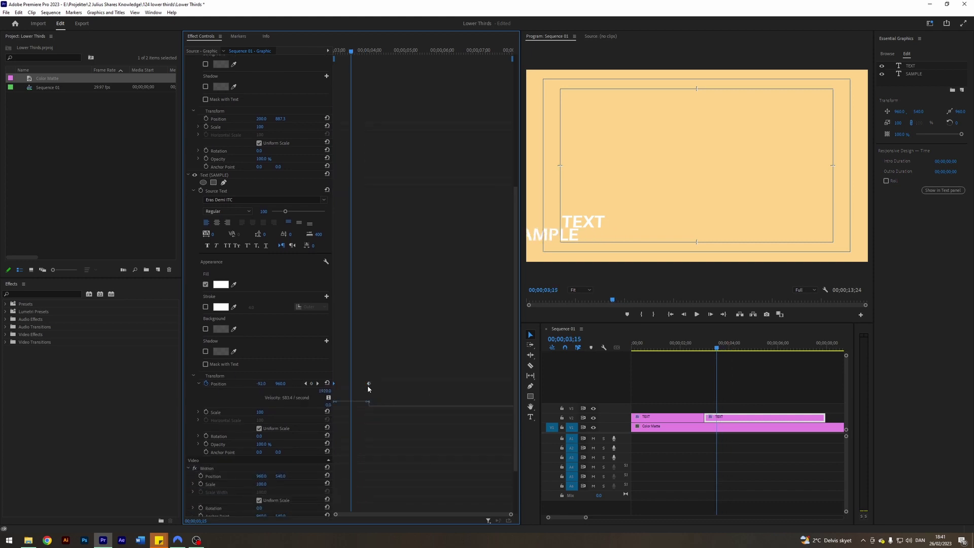
right_click(369, 383)
mouse_move(406, 444)
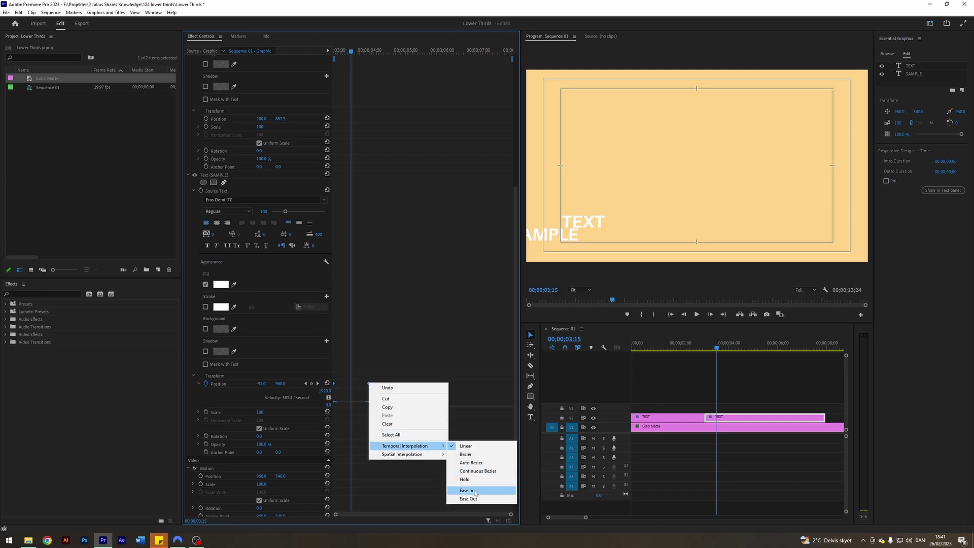
left_click(479, 490)
right_click(368, 384)
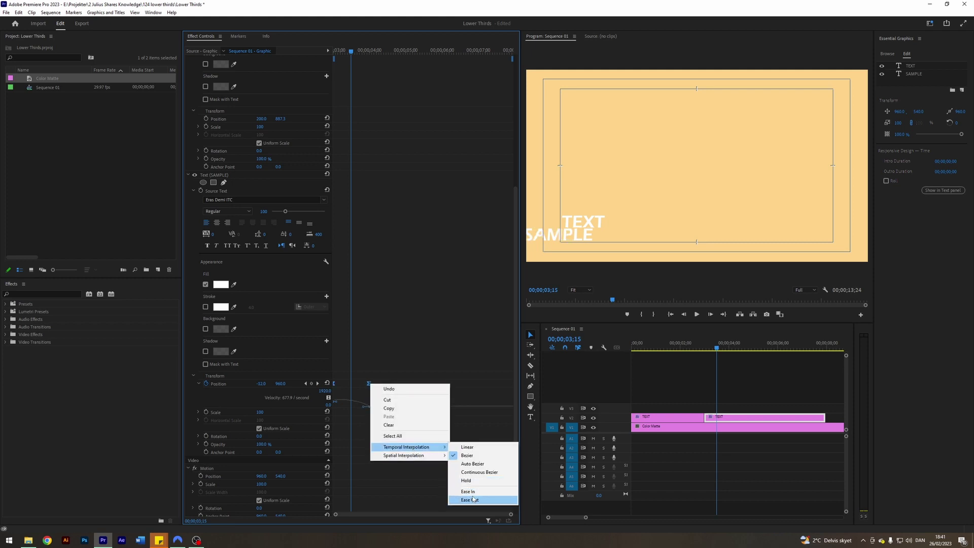
left_click(470, 500)
left_click_drag(338, 406, 357, 398)
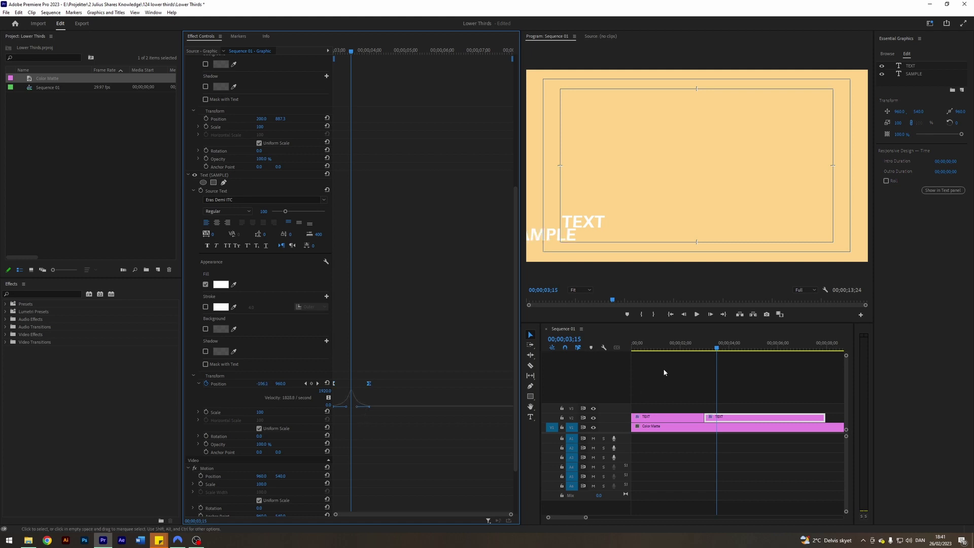
- Play back the eased slide-in, then draw a blue rectangle over SAMPLE beneath TEXT
left_click(712, 350)
key("space")
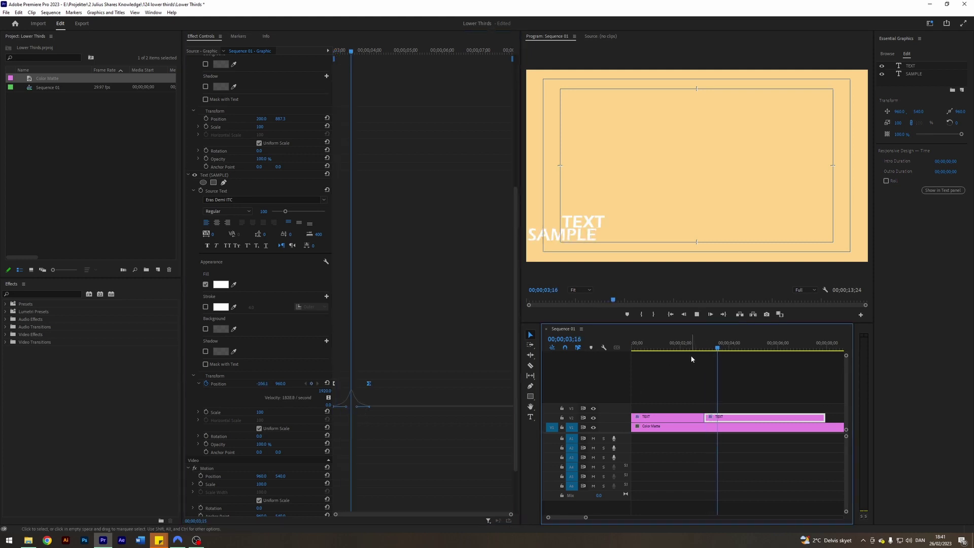
key("space")
left_click(305, 385)
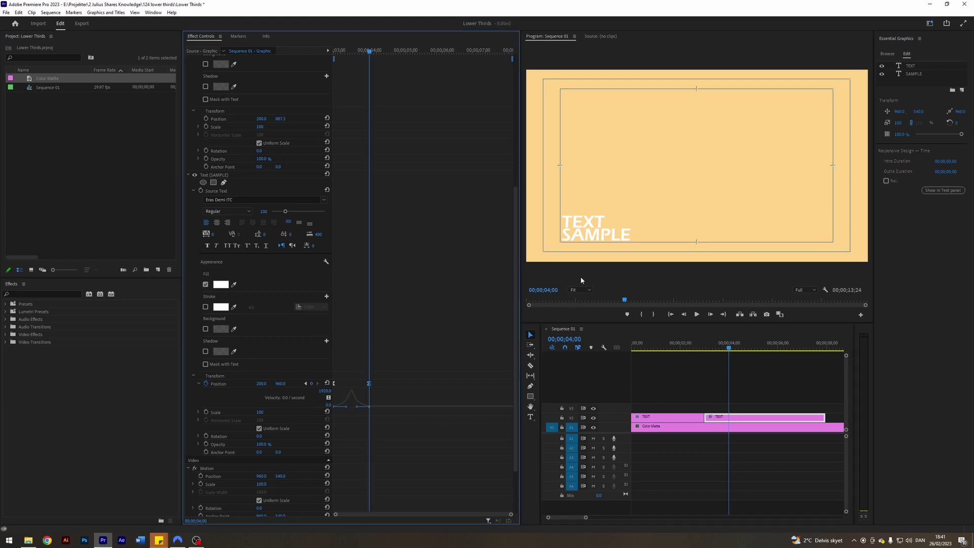
left_click(530, 335)
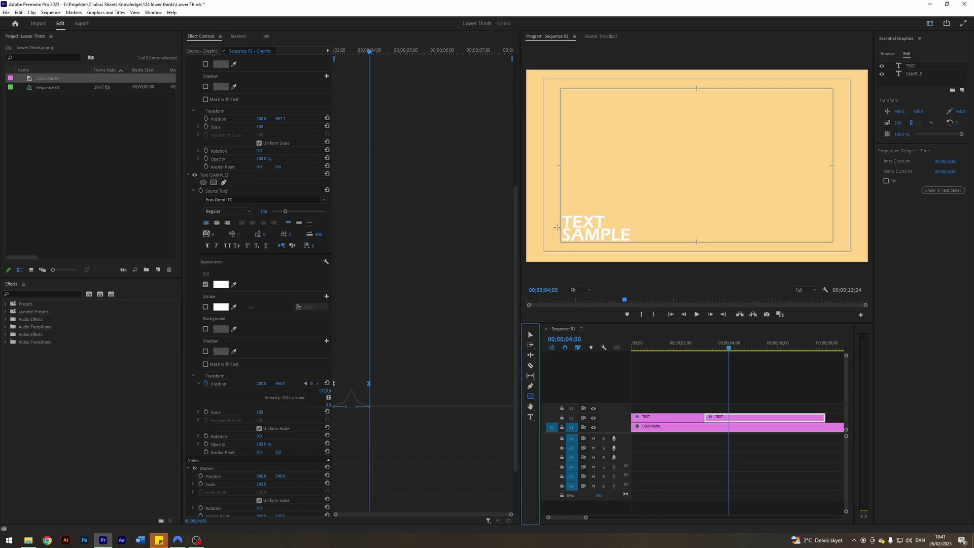
left_click_drag(553, 227, 635, 244)
- Zoom the preview to 150% and nudge the blue bar slightly down and right
key("v")
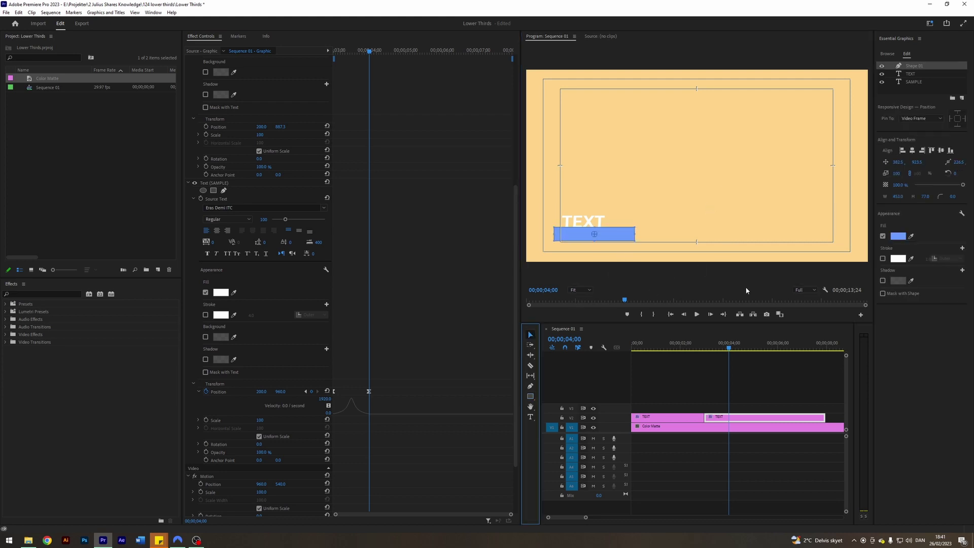
left_click(586, 289)
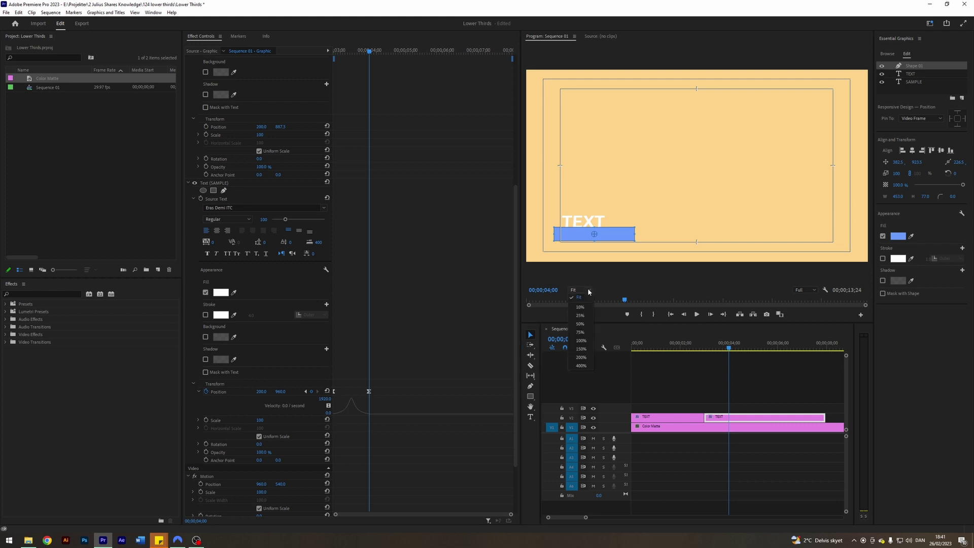
left_click(581, 349)
key("h")
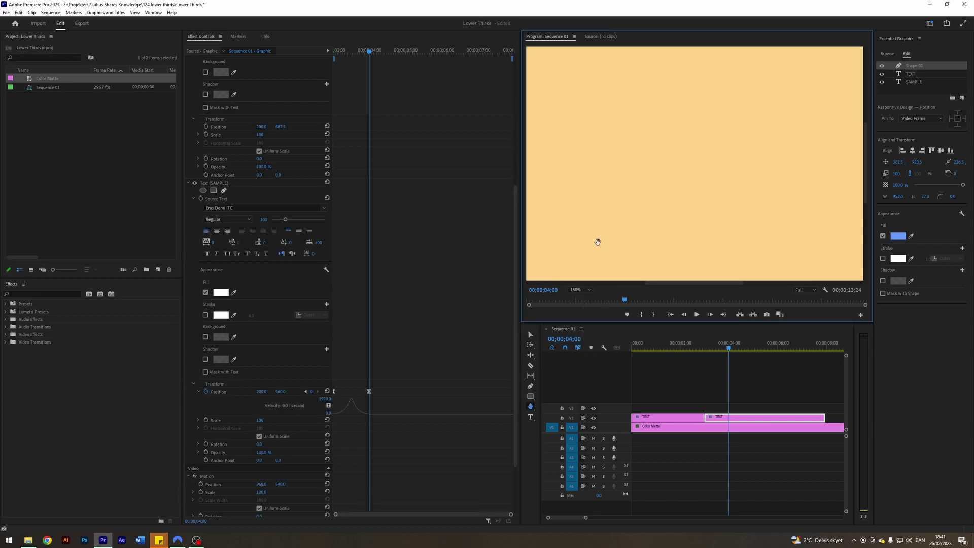
left_click_drag(598, 241, 746, 124)
key("v")
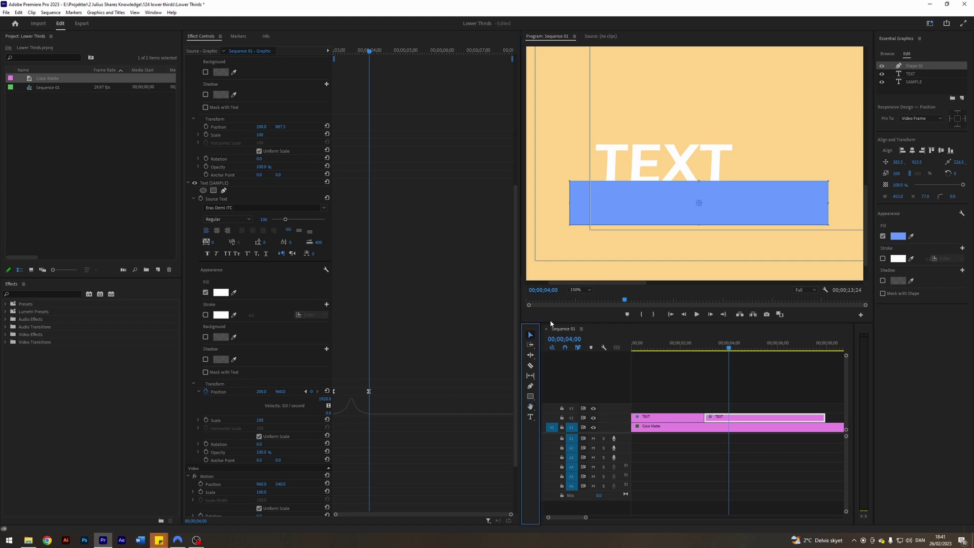
left_click_drag(643, 202, 650, 208)
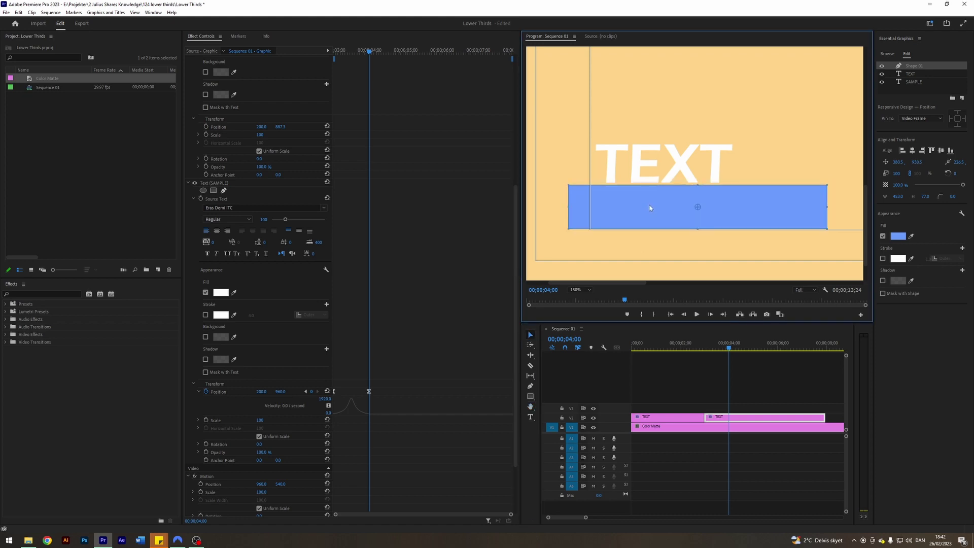
- Use the shape as a mask and move Shape 01 below the TEXT layer
left_click(960, 119)
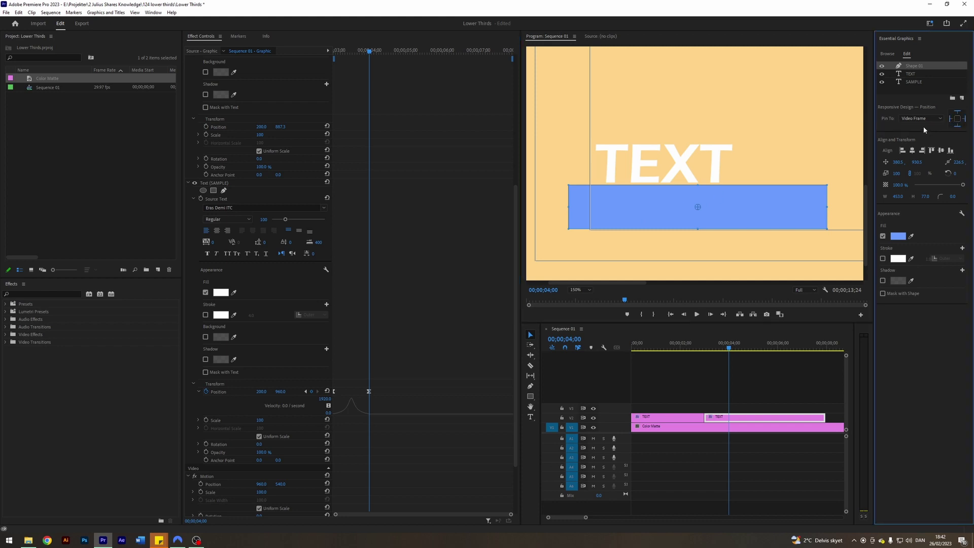
left_click(882, 294)
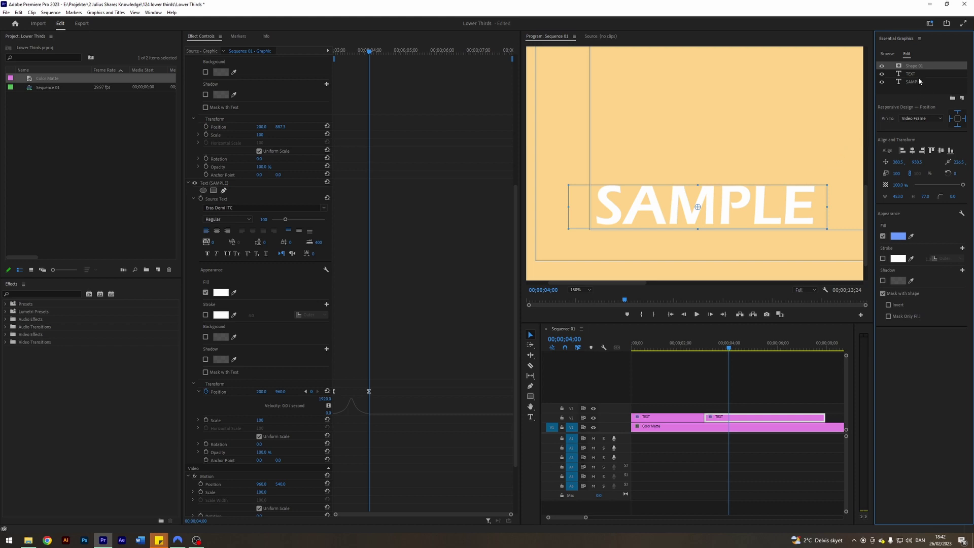
left_click_drag(915, 68, 915, 78)
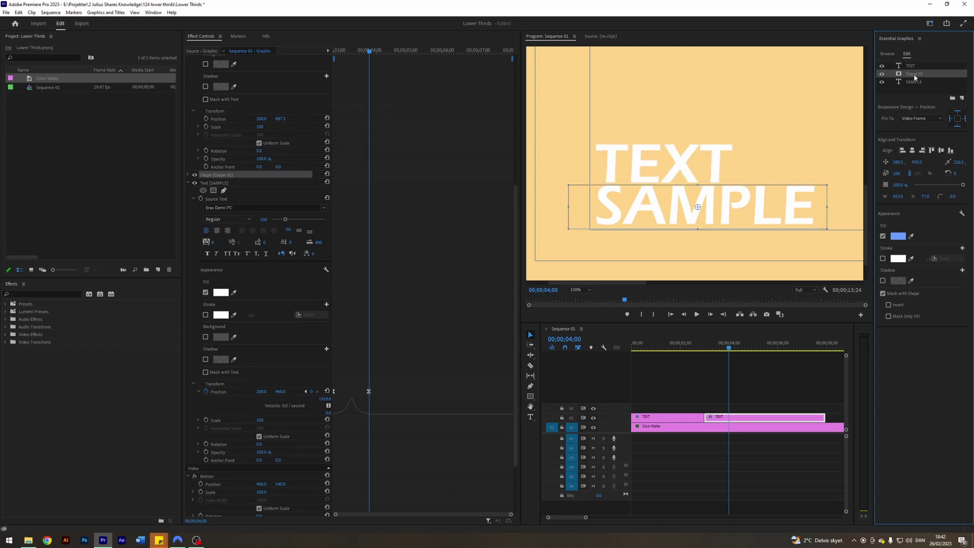
- Nudge TEXT up slightly and move the SAMPLE layer to the top of the layer list
left_click(188, 182)
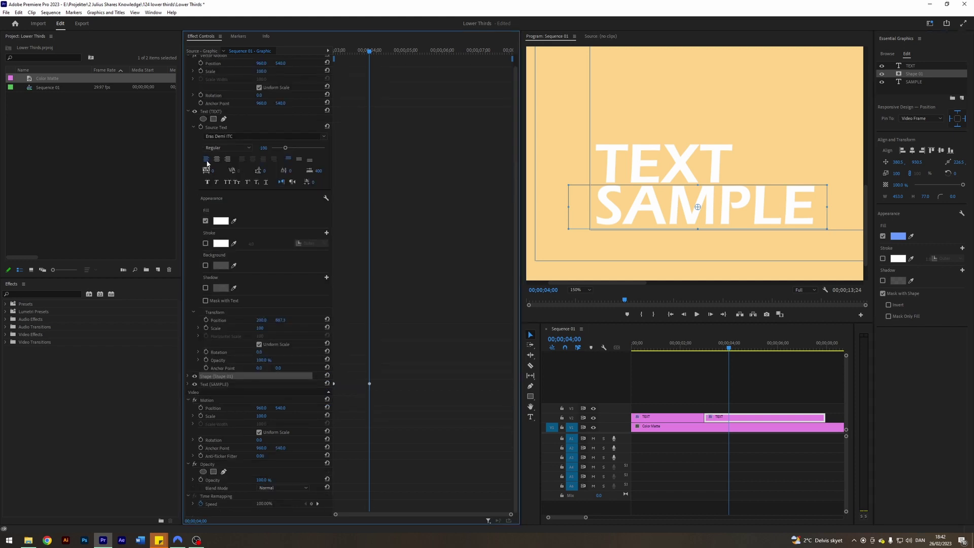
left_click_drag(280, 320, 287, 320)
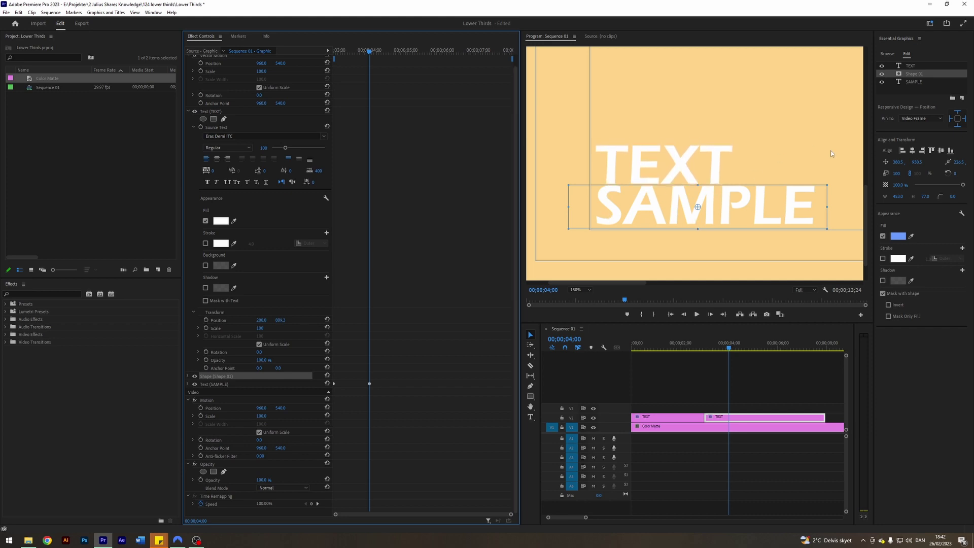
left_click_drag(911, 82, 914, 86)
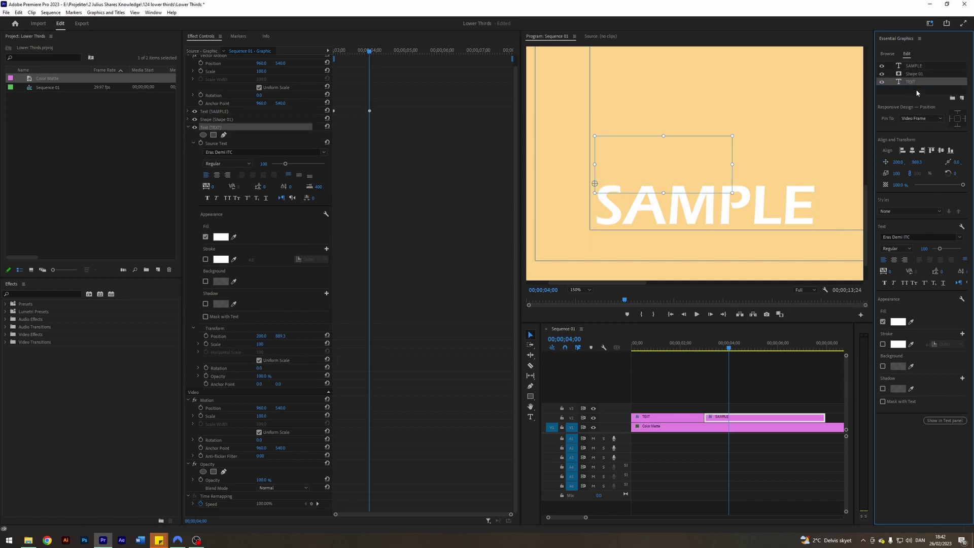
left_click(911, 73)
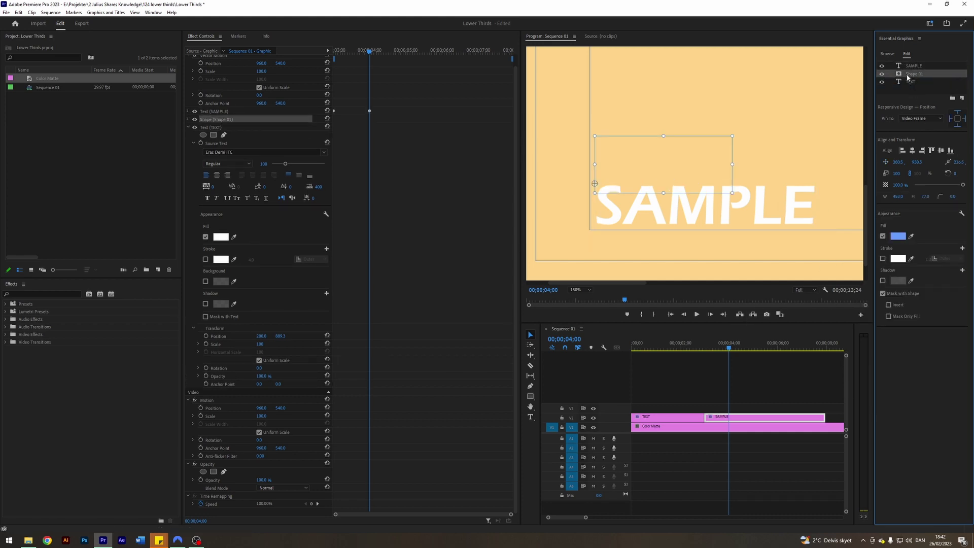
- Invert the shape mask and lower TEXT to Y 967.2 so it hides behind it
left_click(888, 305)
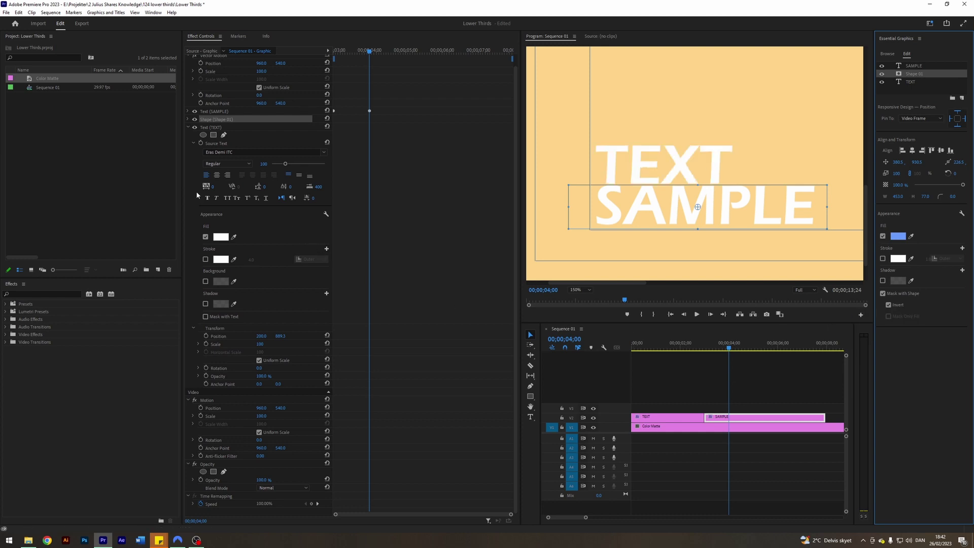
left_click(281, 336)
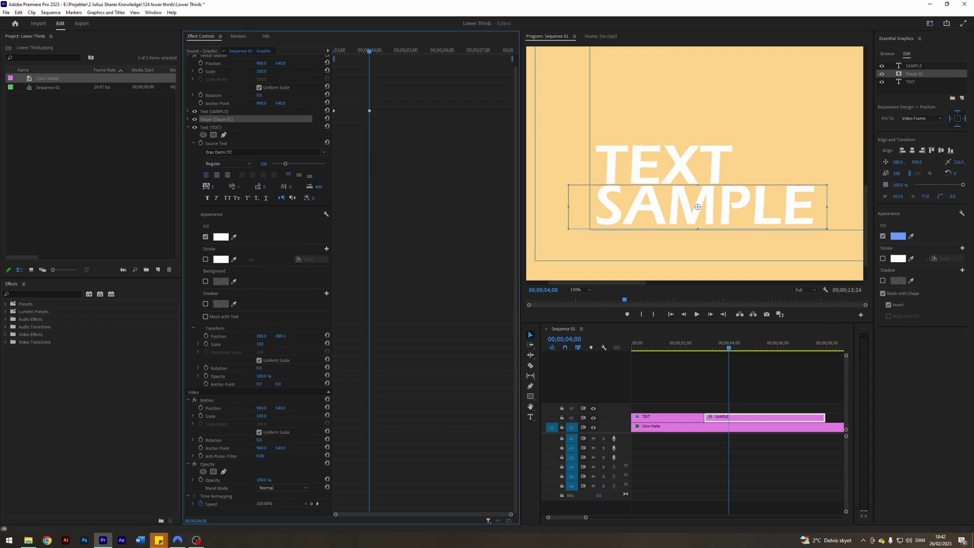
left_click_drag(281, 336, 284, 336)
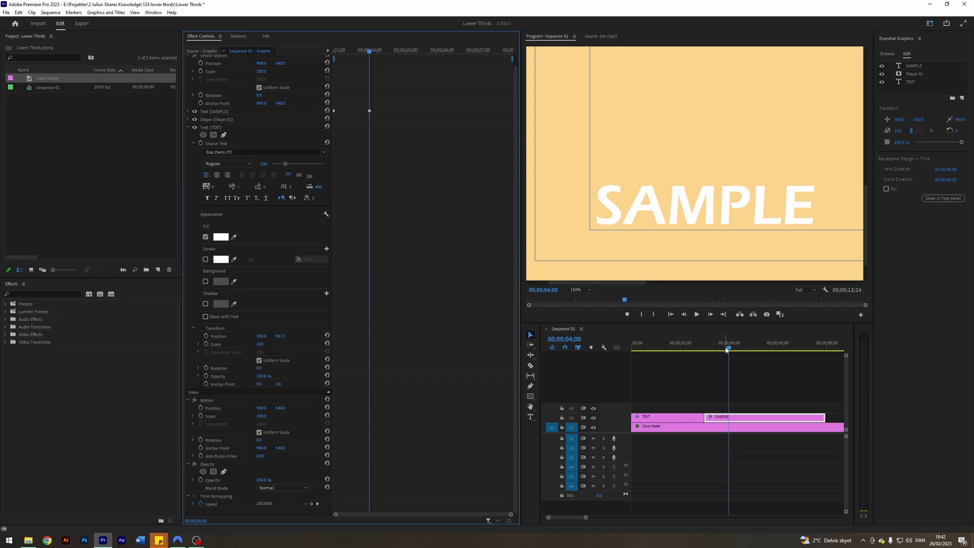
- Fit the Program Monitor, review the SAMPLE slide-in, and jump to its position keyframe
left_click_drag(726, 350, 723, 347)
left_click(572, 291)
left_click(578, 298)
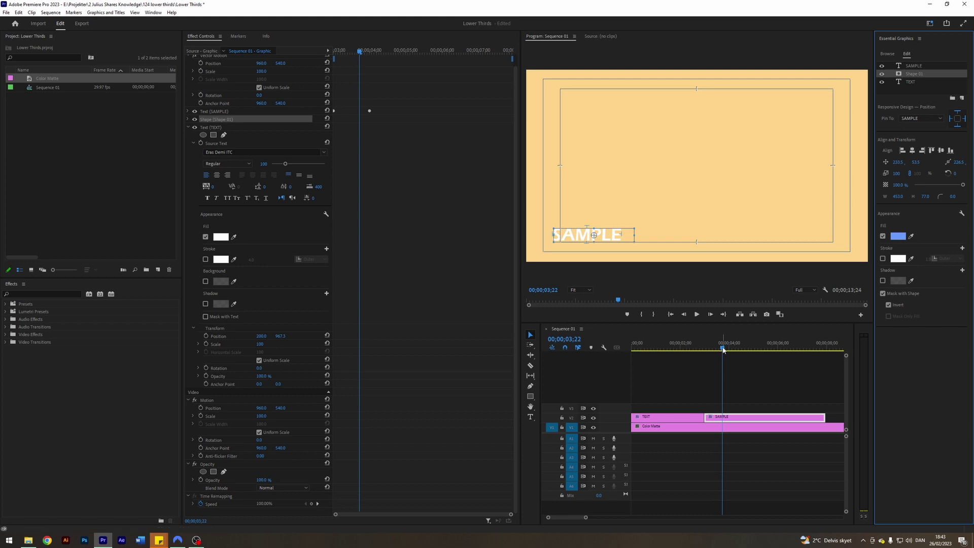
left_click_drag(722, 348, 714, 349)
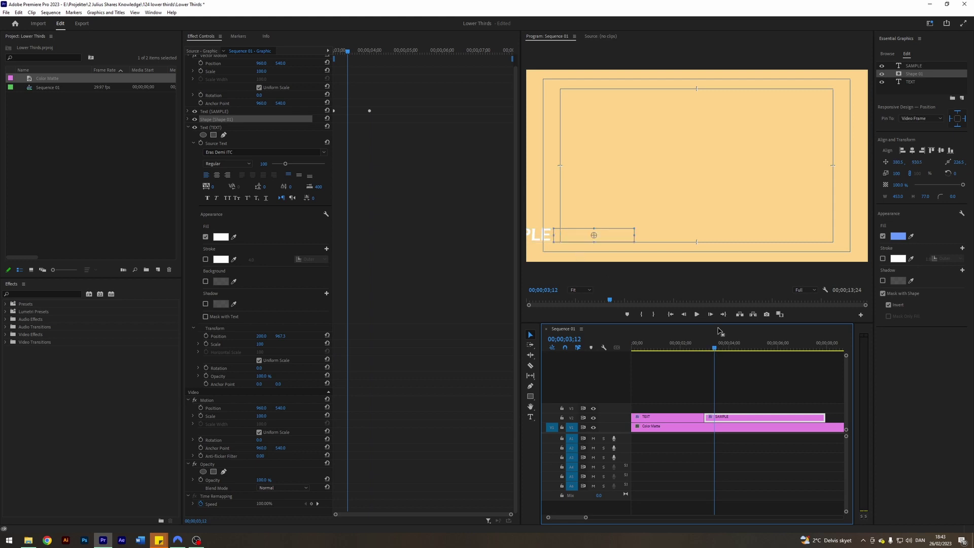
left_click(736, 422)
left_click(732, 416)
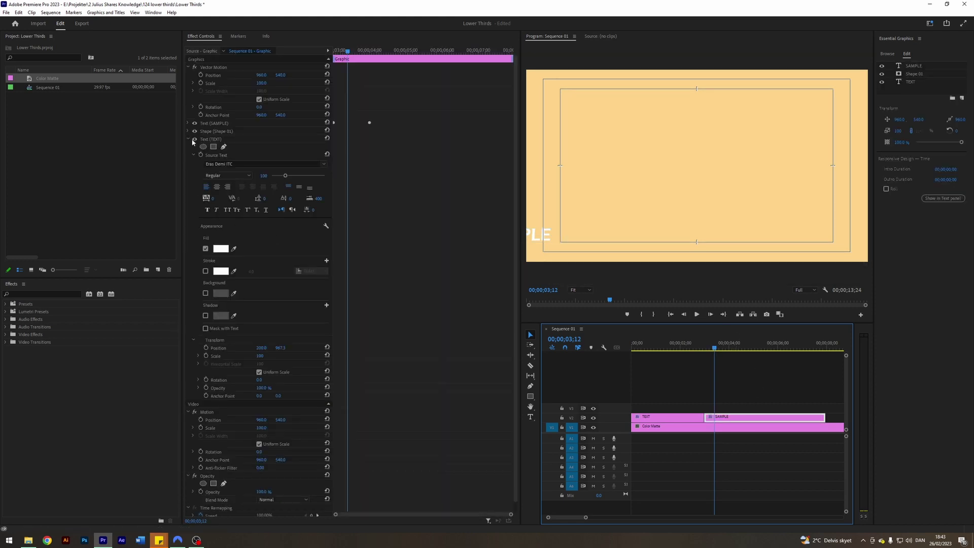
left_click(188, 136)
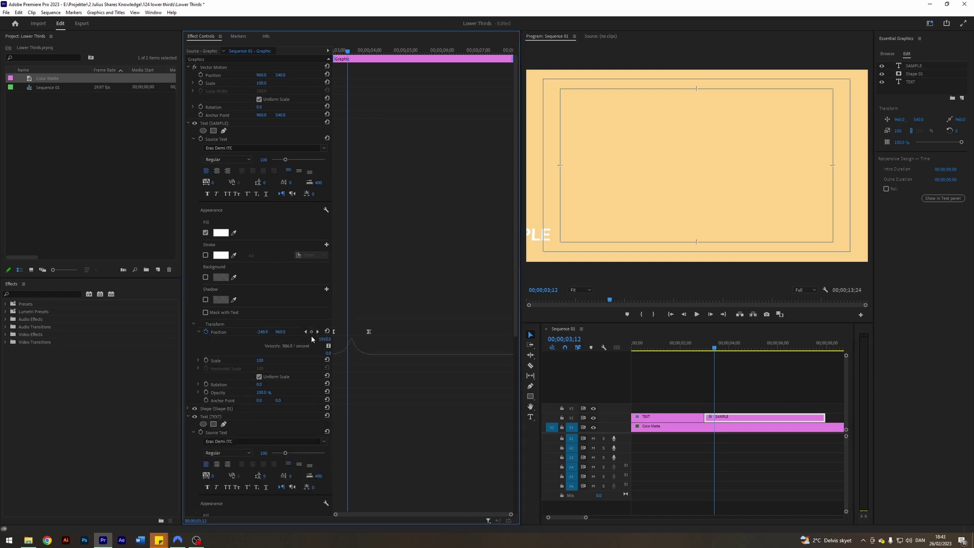
left_click(317, 331)
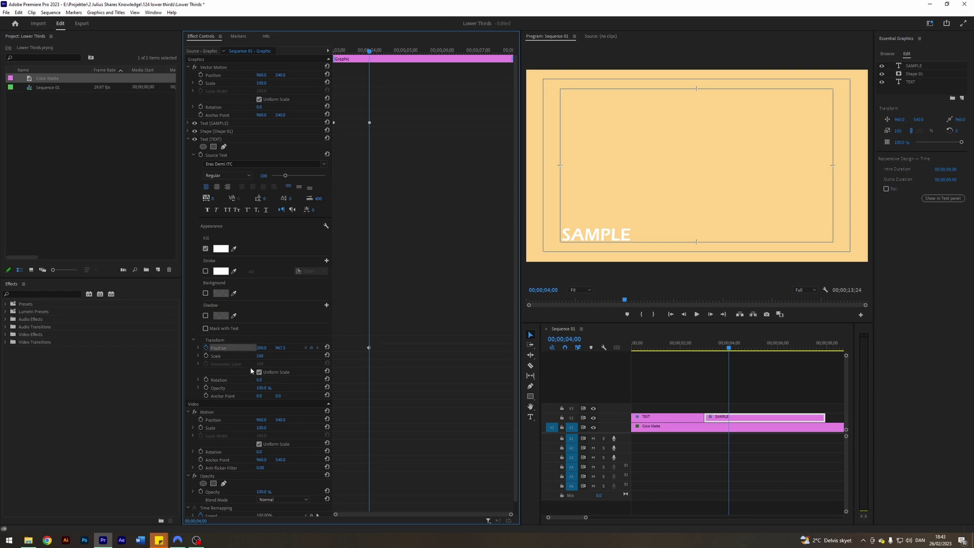
- At 00;00;04;20, raise TEXT's Position Y into view, adding a second keyframe
left_click(773, 386)
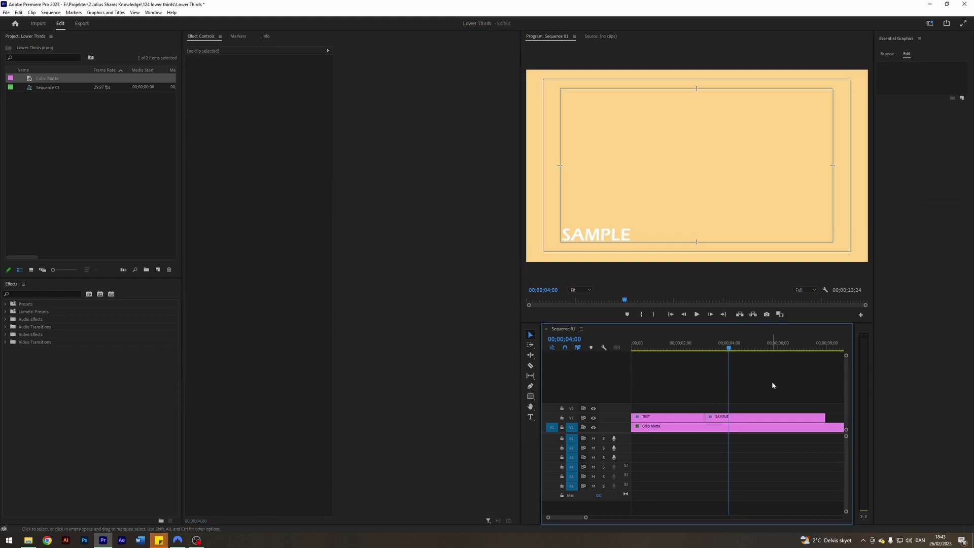
key("shift+Right")
key("shift+Right")
key("shift+Right")
key("shift+Right")
key("shift+Right")
key("shift+Right")
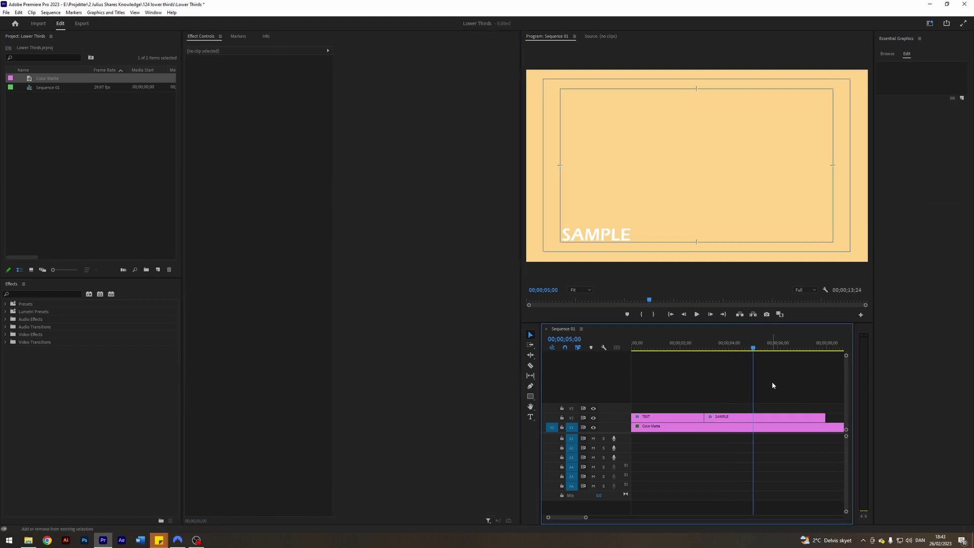
left_click(765, 417)
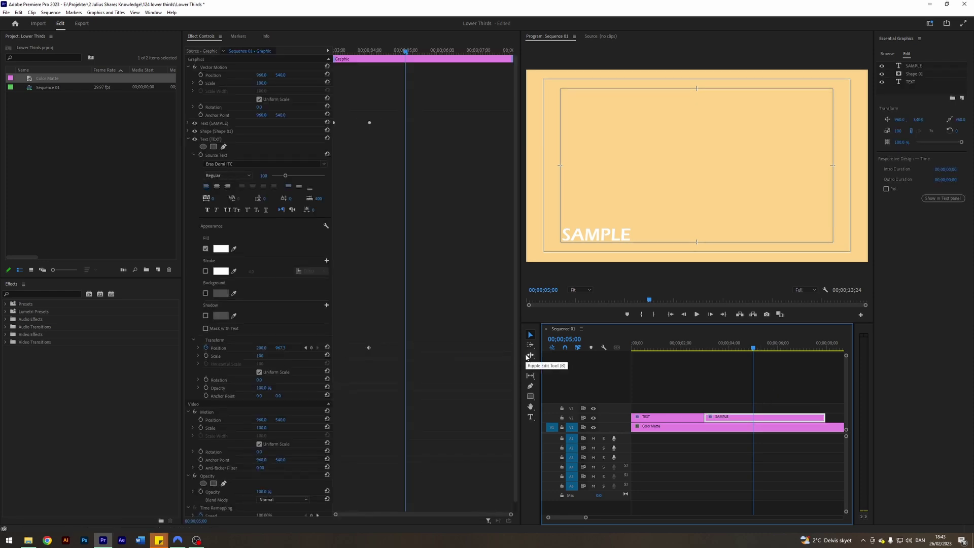
key("shift+Left")
key("shift+Left")
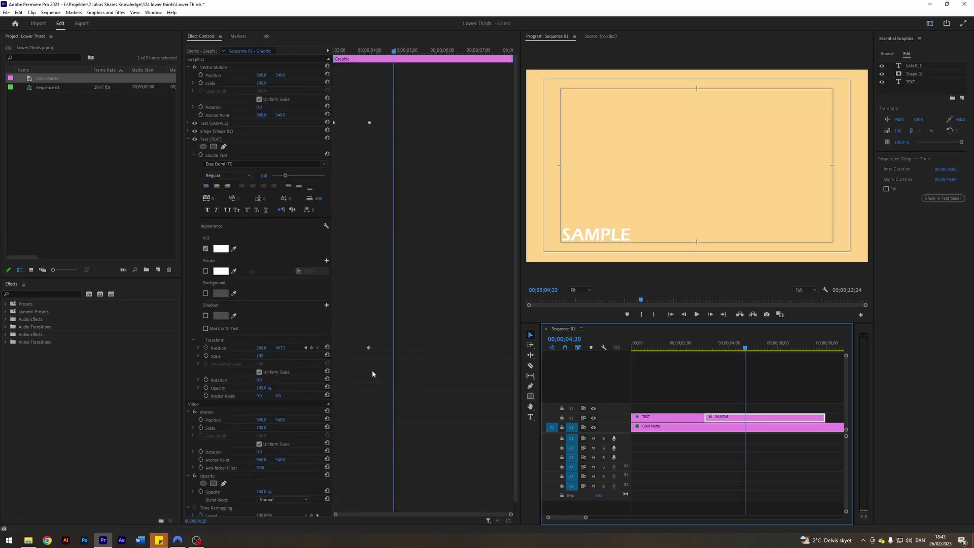
left_click_drag(280, 348, 240, 348)
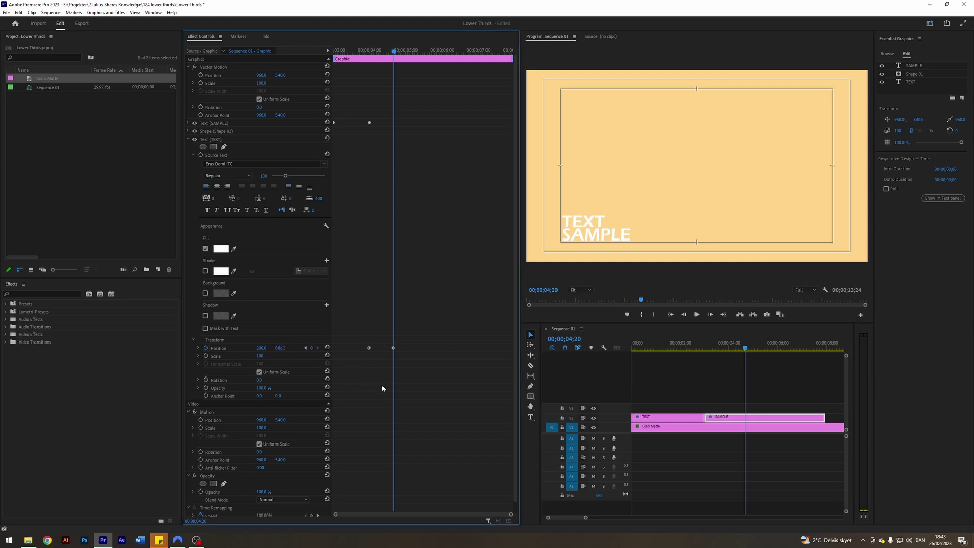
left_click_drag(426, 375, 341, 330)
- Set the TEXT keyframes to Hold interpolation and apply Ease In to the second one
right_click(368, 350)
mouse_move(406, 411)
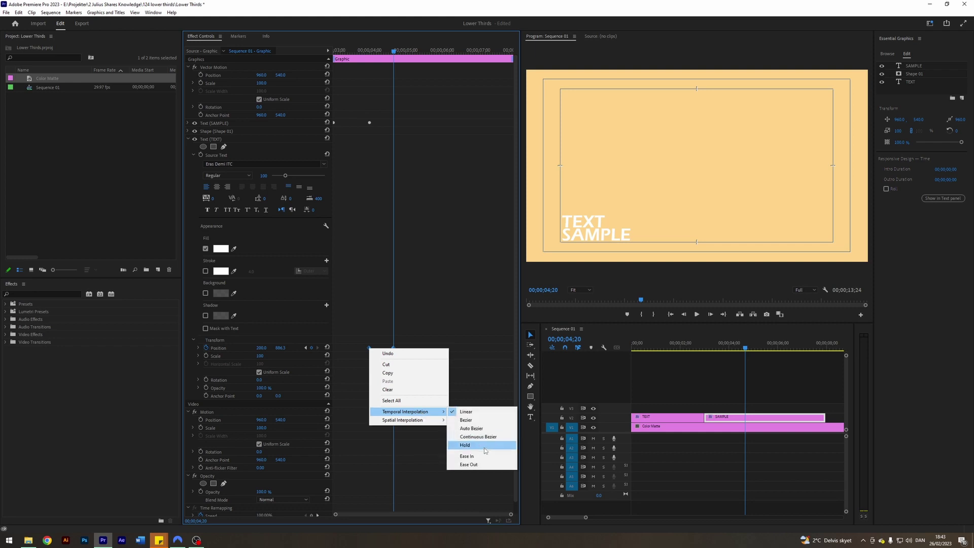
left_click(484, 446)
right_click(394, 348)
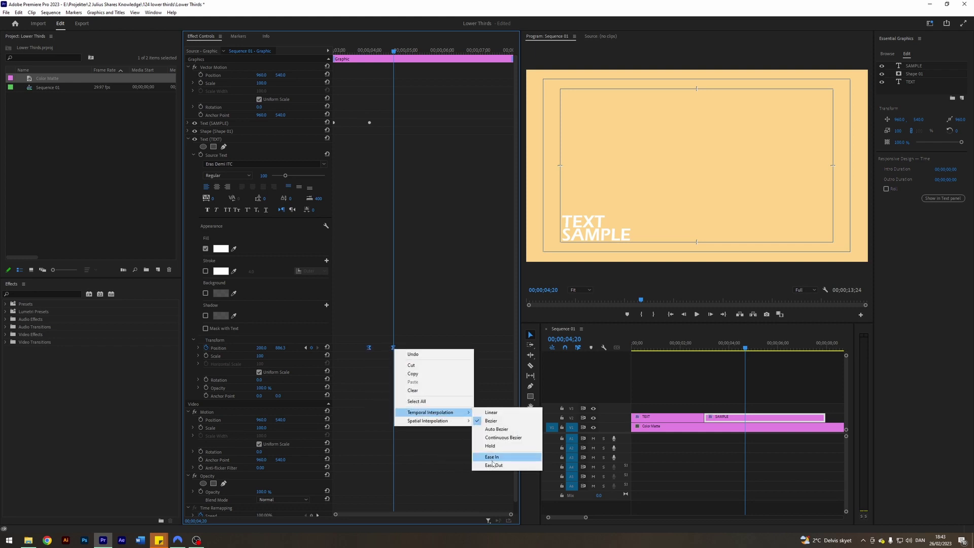
left_click(491, 458)
- Soften the TEXT rise by adjusting its position speed graph
left_click(789, 367)
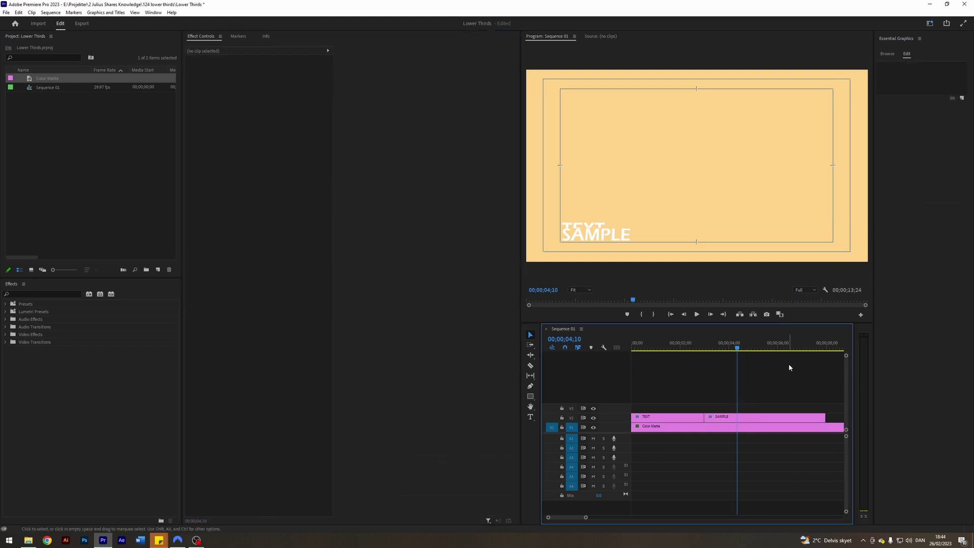
left_click(750, 417)
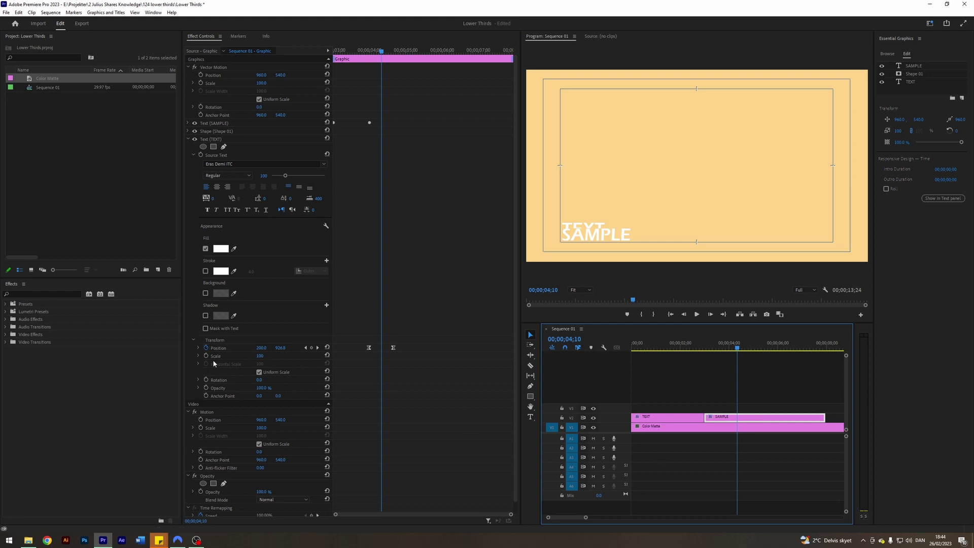
left_click(198, 348)
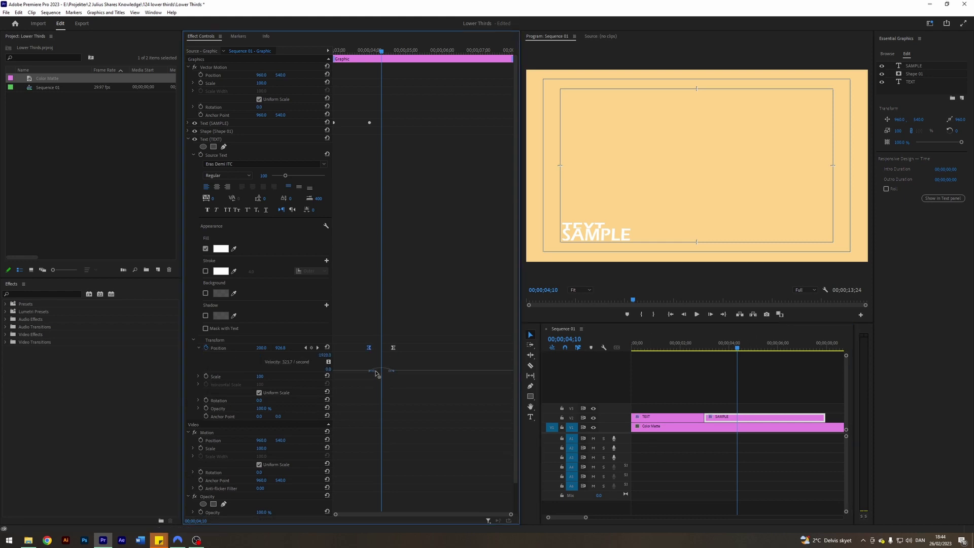
left_click_drag(376, 373, 388, 372)
left_click_drag(387, 374, 389, 372)
- Zoom the preview to 150% over TEXT and SAMPLE and nudge the mask shape vertically
left_click(580, 289)
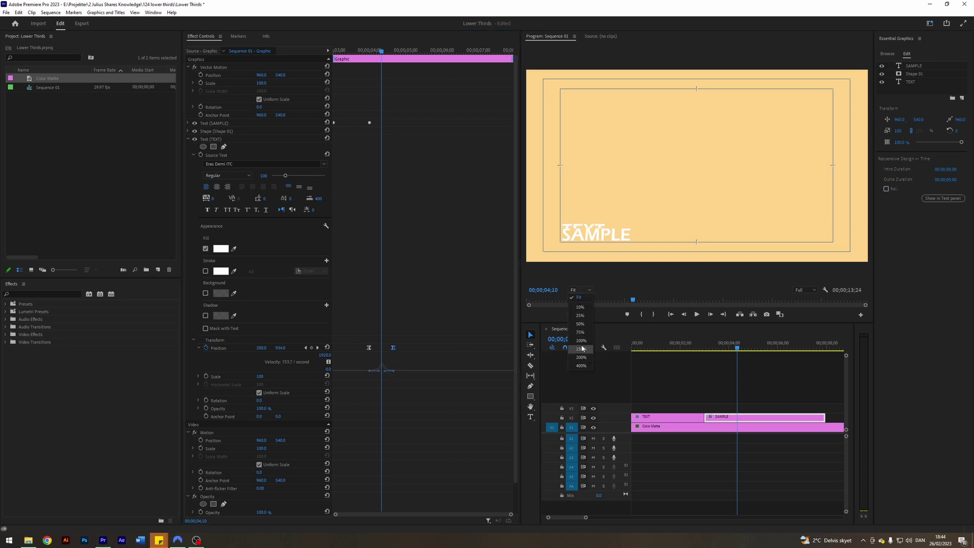
left_click(578, 358)
left_click_drag(641, 265, 791, 106)
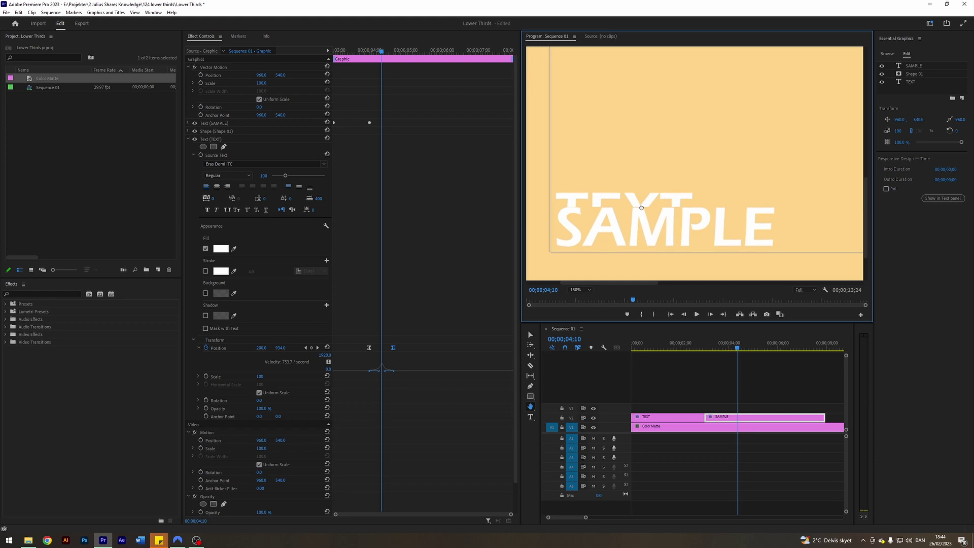
left_click(530, 335)
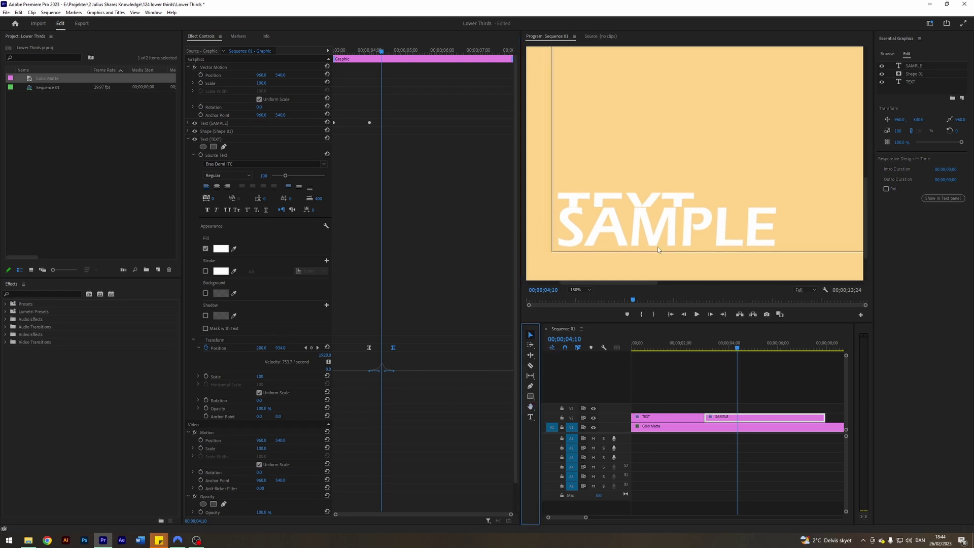
left_click(913, 75)
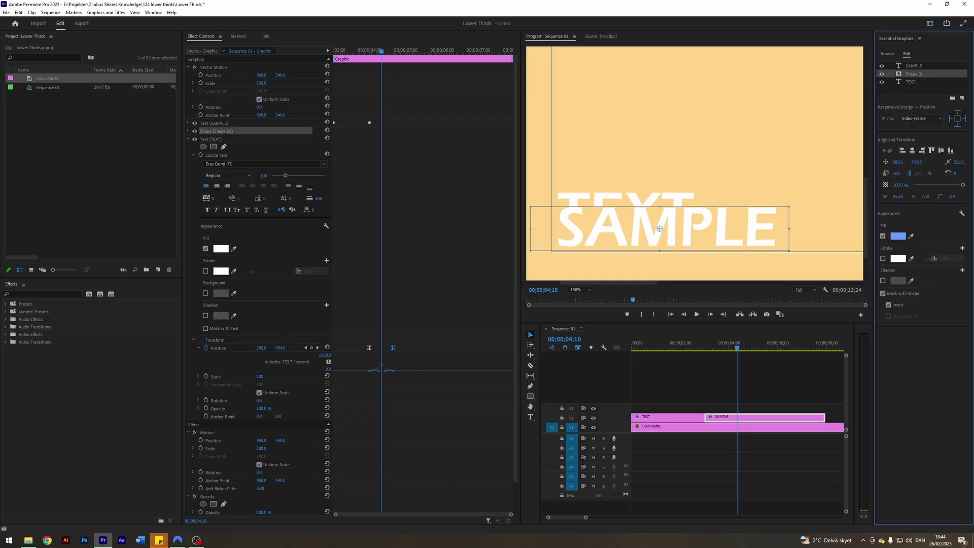
left_click_drag(659, 228, 660, 229)
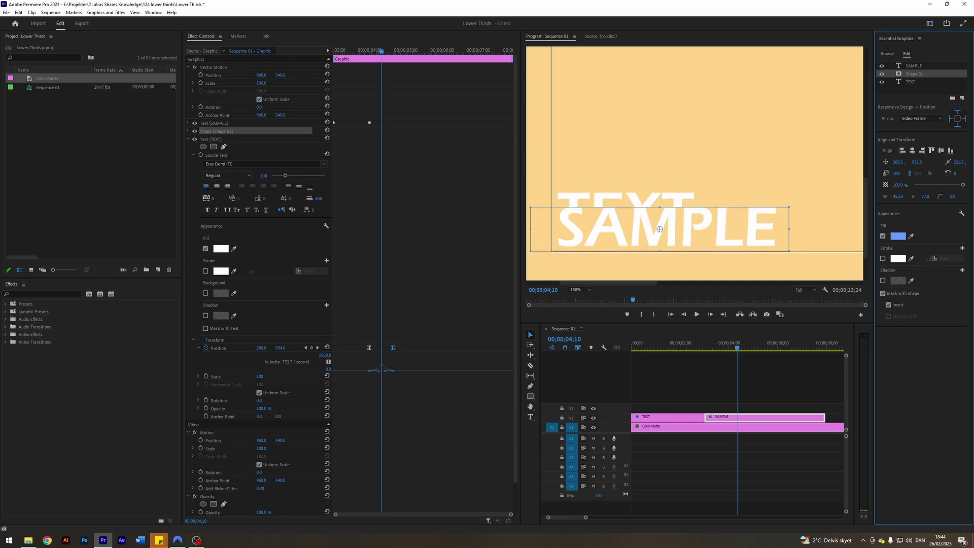
left_click(783, 365)
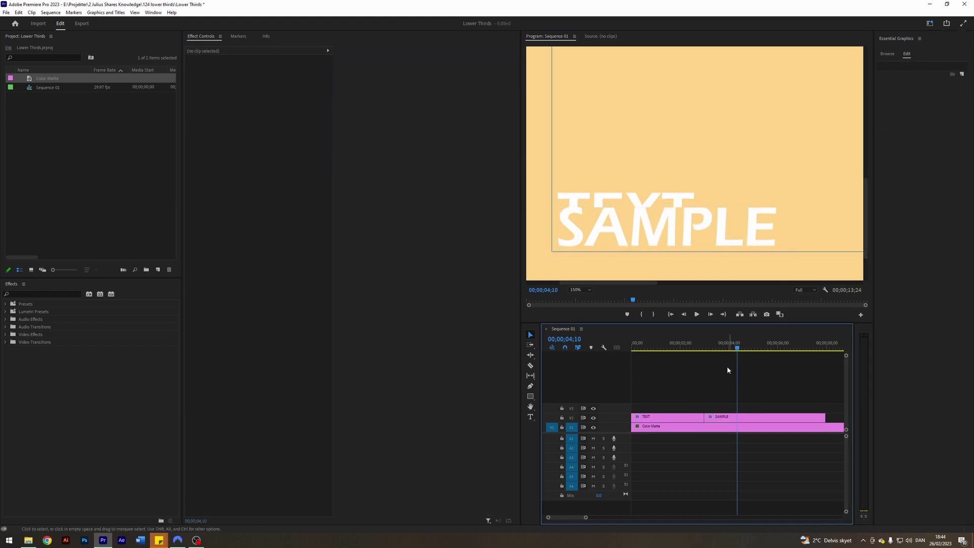
left_click(578, 289)
- Fit the preview and trim the SAMPLE clip on V2 to end at 00;00;06;01
left_click(577, 296)
left_click_drag(732, 349, 702, 353)
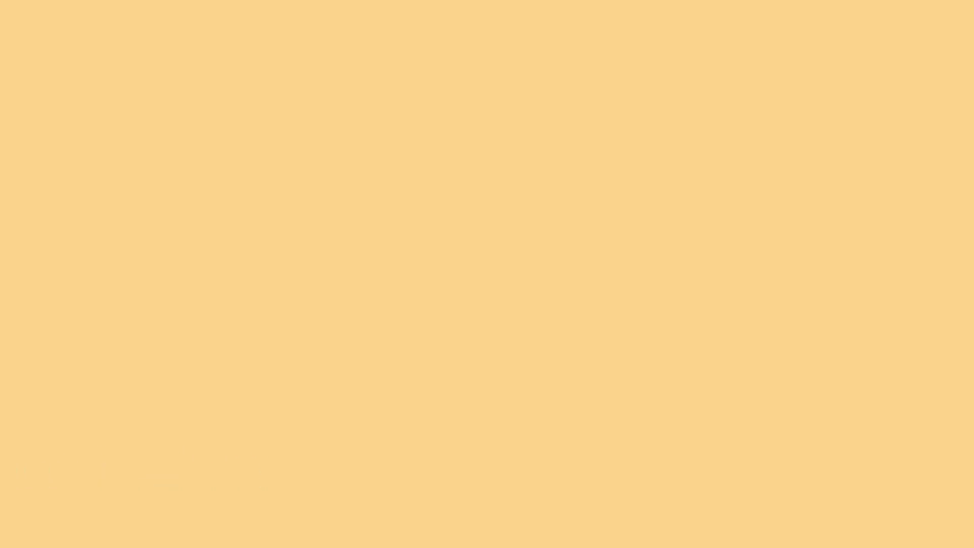
left_click(779, 348)
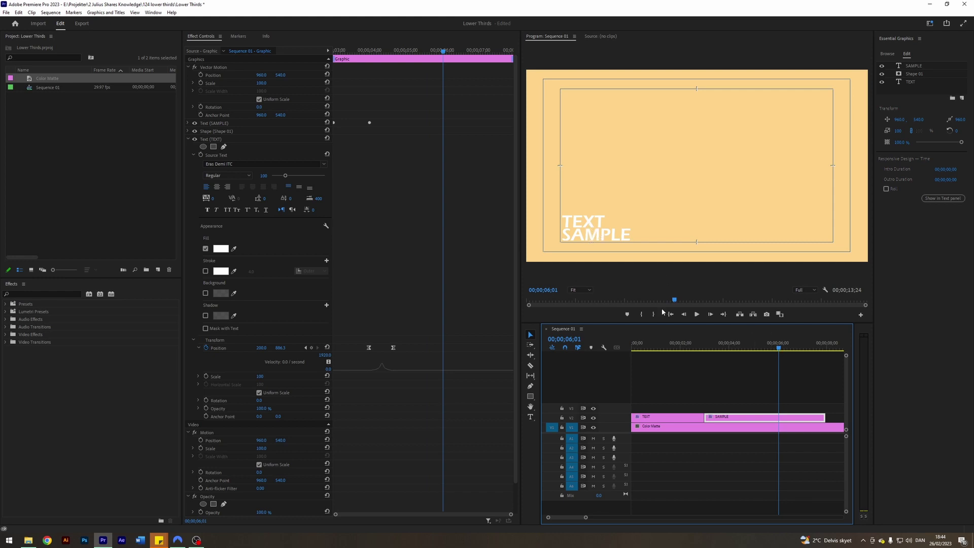
left_click_drag(824, 417, 779, 417)
left_click_drag(585, 517, 584, 515)
left_click(719, 378)
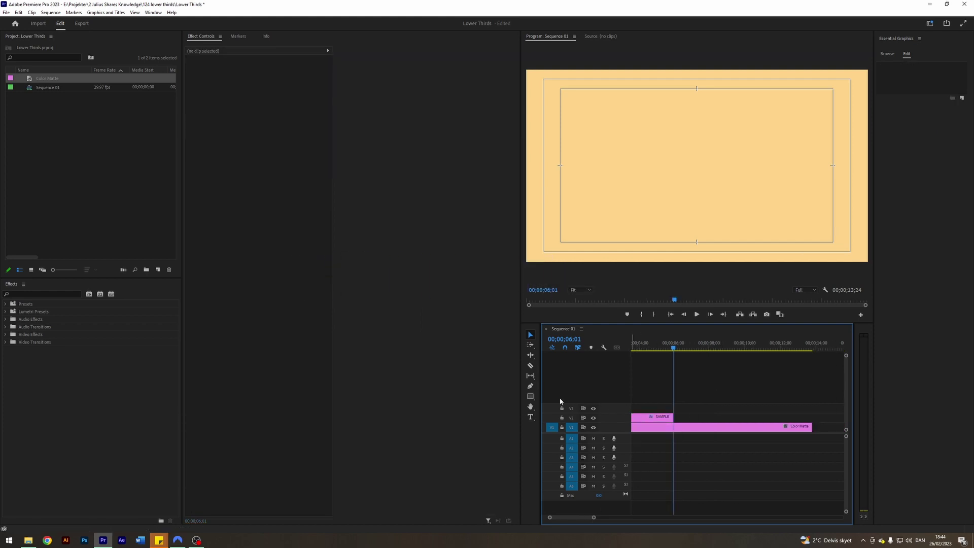
- Create a new graphic with separate SAMPLE and TEXT text layers using the Type tool
key("ctrl+t")
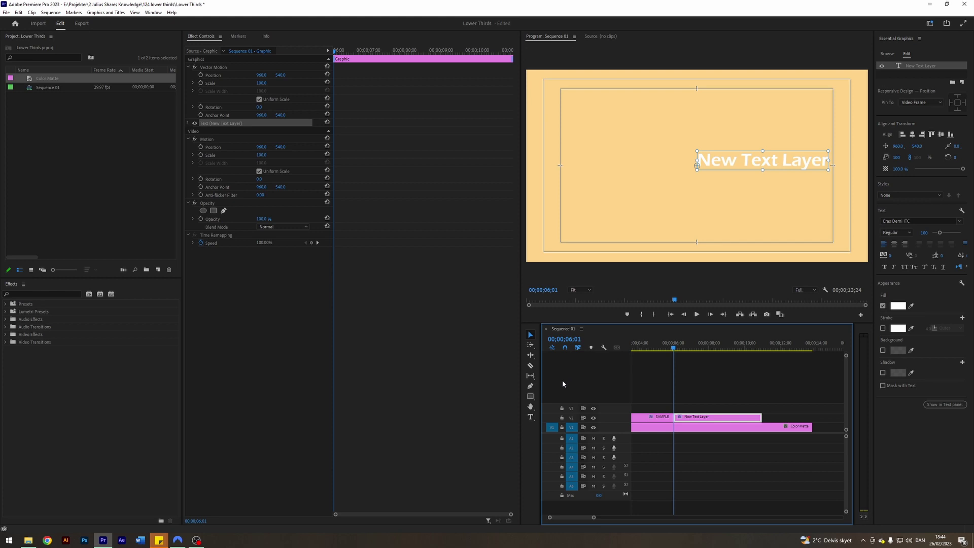
key("ctrl+z")
left_click(530, 417)
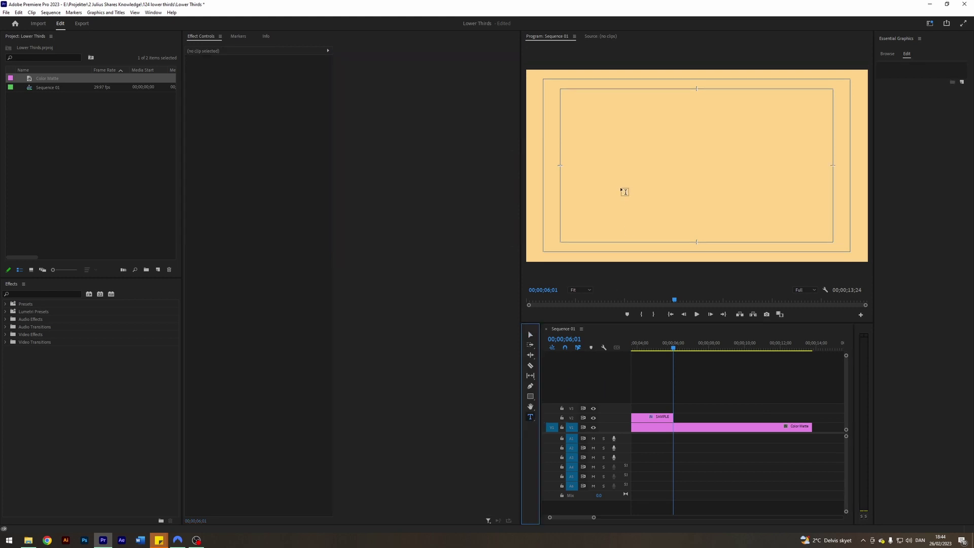
left_click(604, 136)
type("SAMPLE")
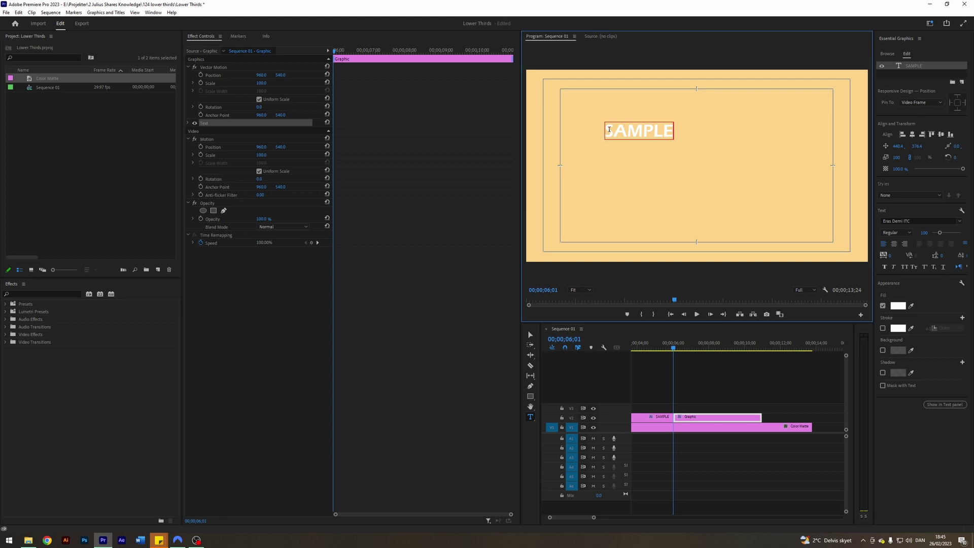
left_click(604, 158)
type("TEXT")
left_click(530, 334)
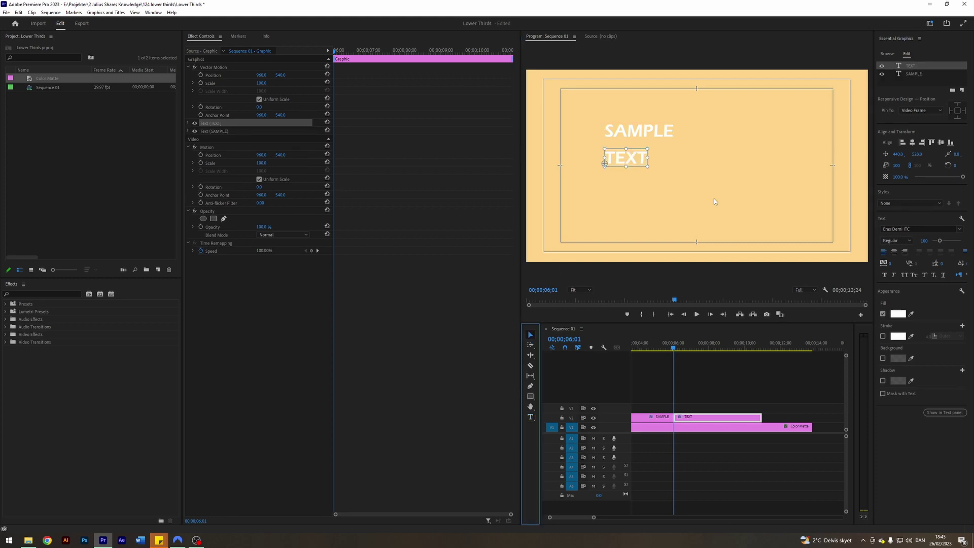
- Align the TEXT and SAMPLE layers horizontally and vertically in Essential Graphics
left_click(912, 142)
left_click(941, 142)
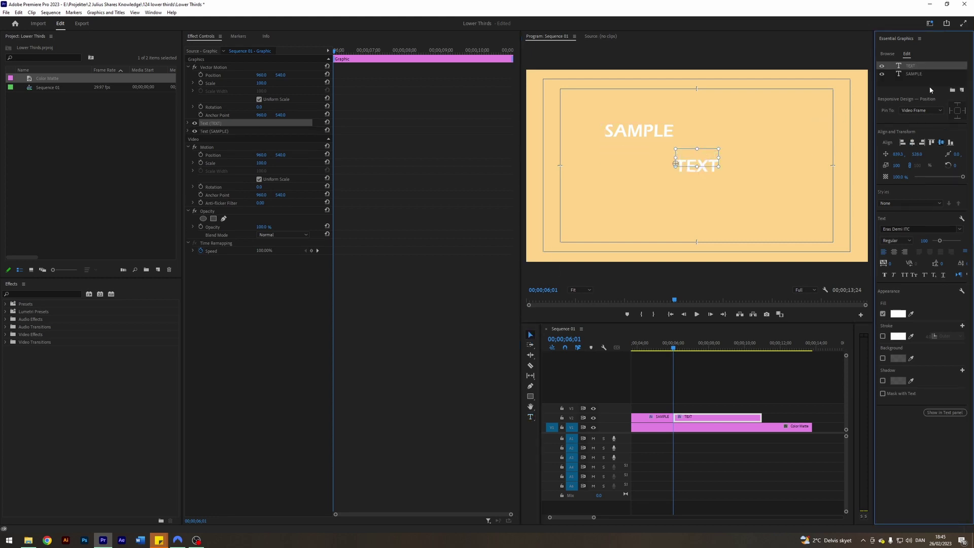
left_click(930, 86)
left_click(915, 74)
left_click(912, 142)
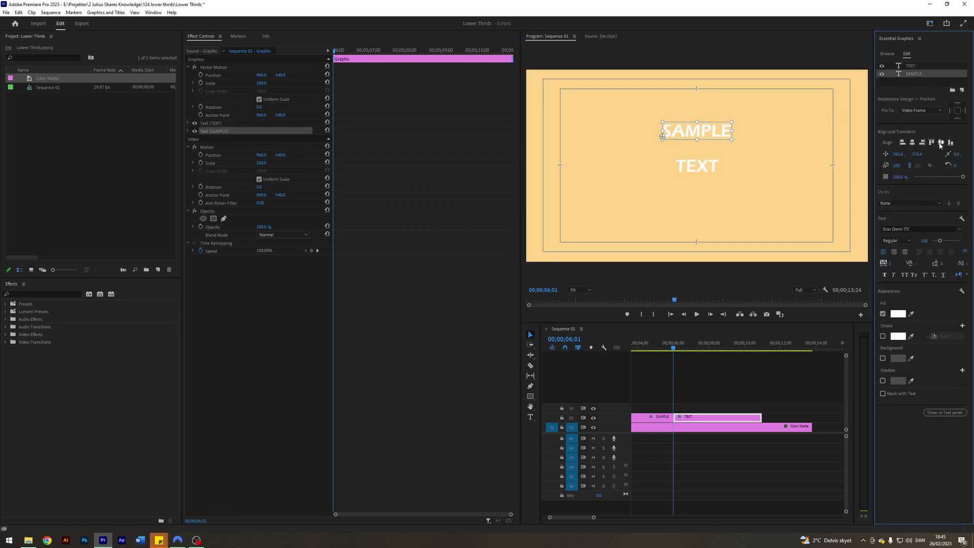
left_click(941, 142)
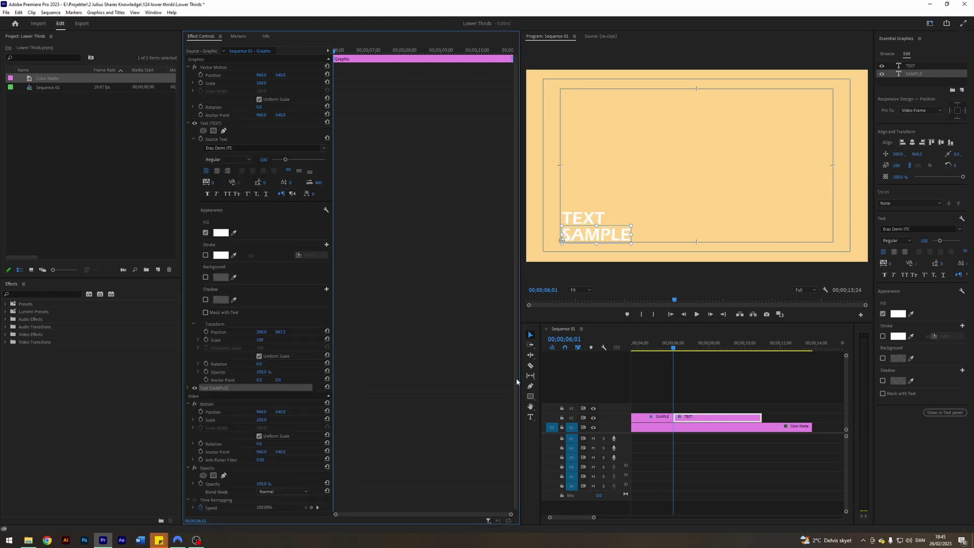
left_click_drag(593, 518, 564, 520)
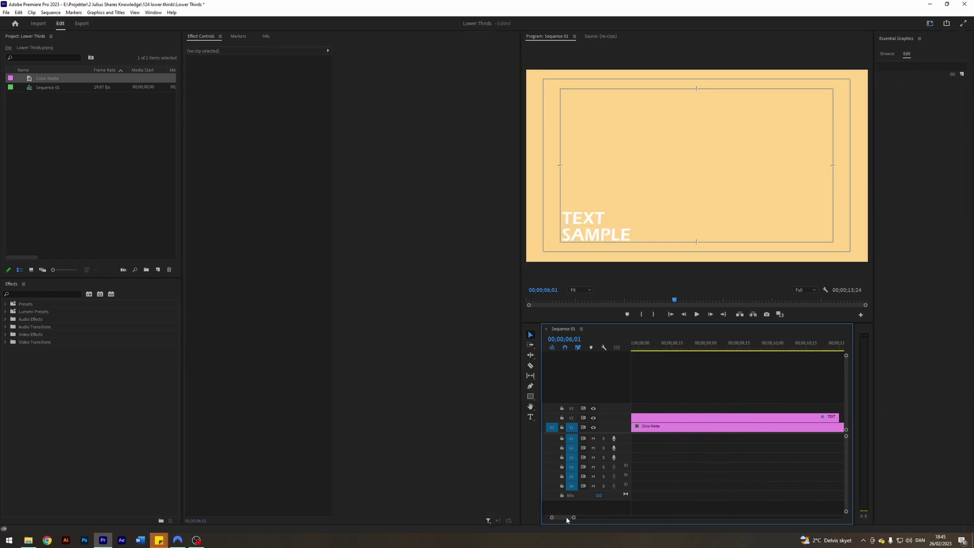
- Draw a blue rectangle over the lower-left text in the new graphic
left_click(791, 417)
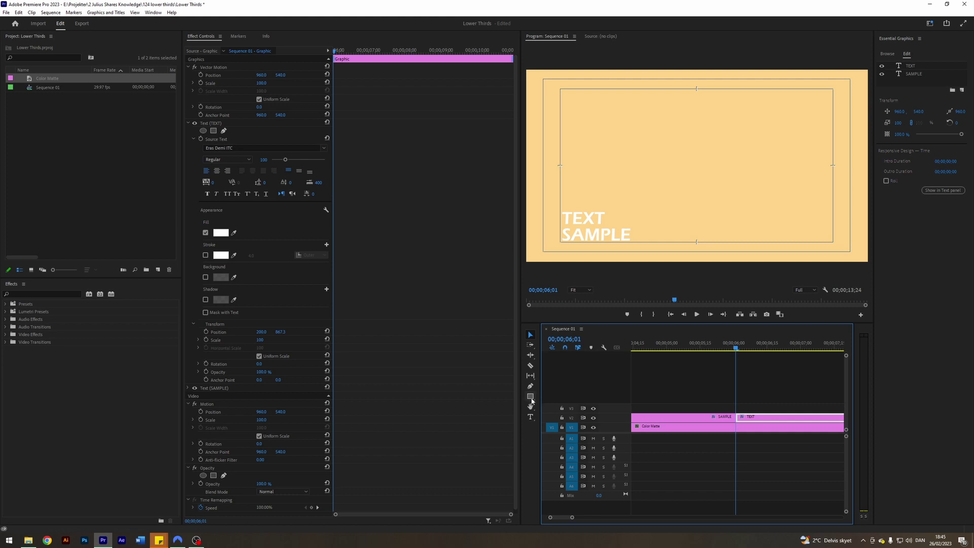
left_click(530, 396)
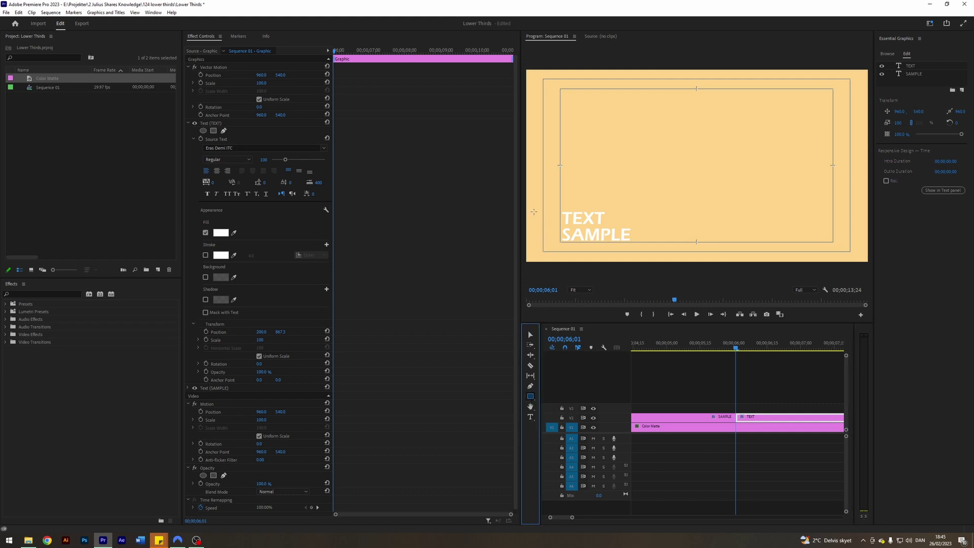
left_click_drag(530, 209, 663, 245)
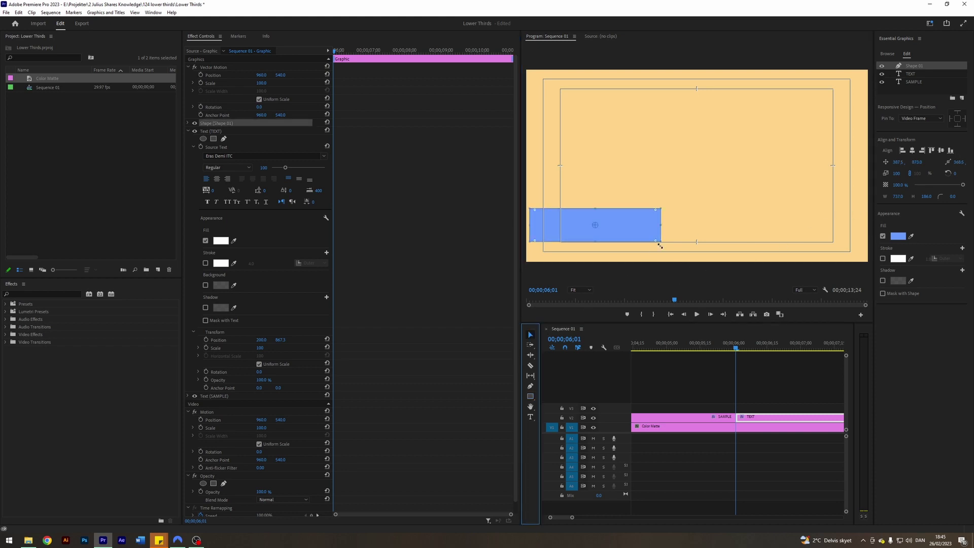
- Set the bar's Position X to 346.5 and move Shape 01 below SAMPLE
left_click(188, 123)
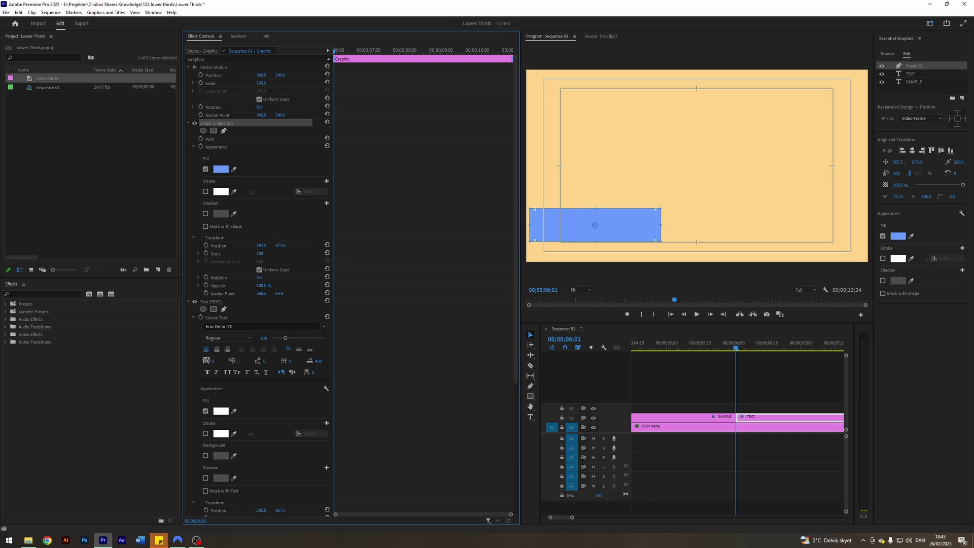
left_click_drag(261, 245, 241, 245)
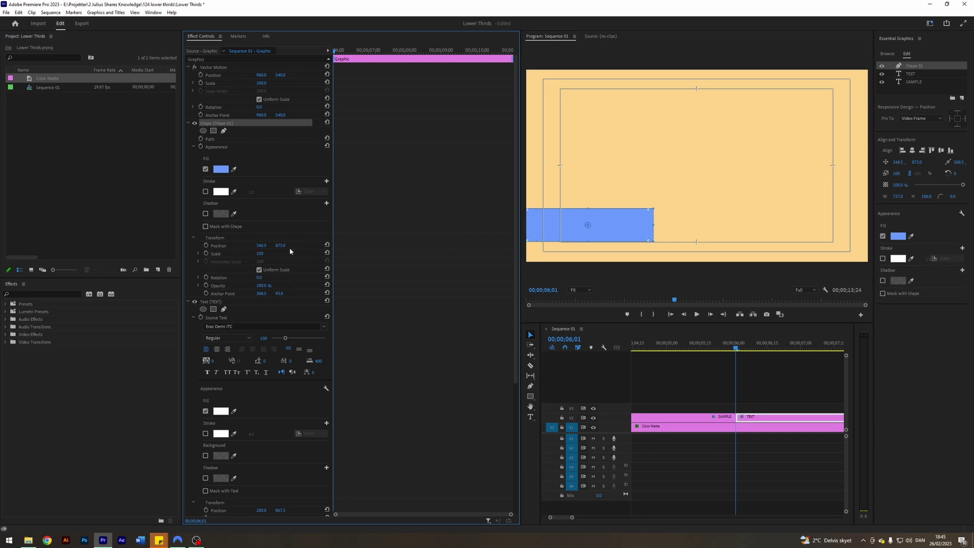
left_click_drag(913, 66, 921, 87)
left_click(579, 290)
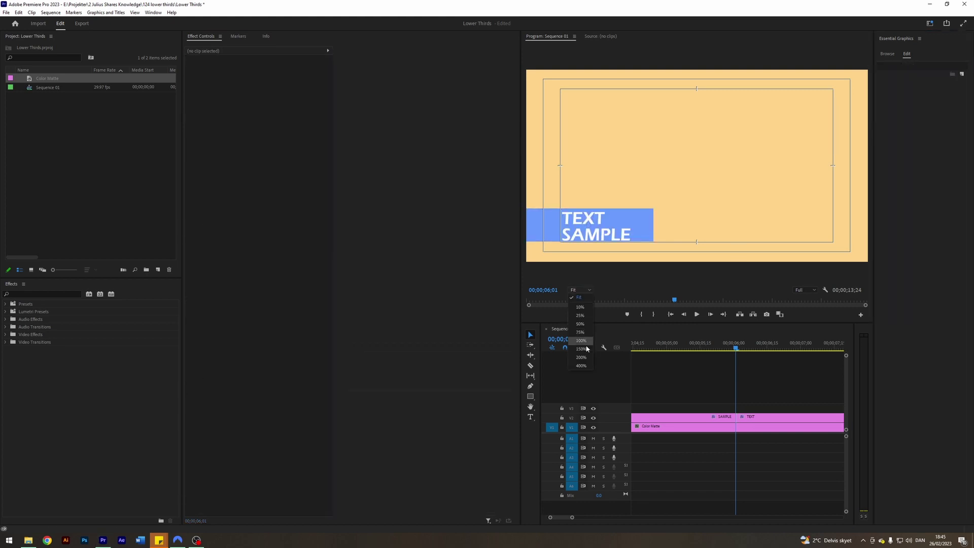
- Zoom the preview to 150% on TEXT SAMPLE, nudge the blue bar's edges down, then refit
left_click(587, 348)
key("h")
left_click_drag(641, 246, 809, 91)
left_click_drag(626, 202, 756, 140)
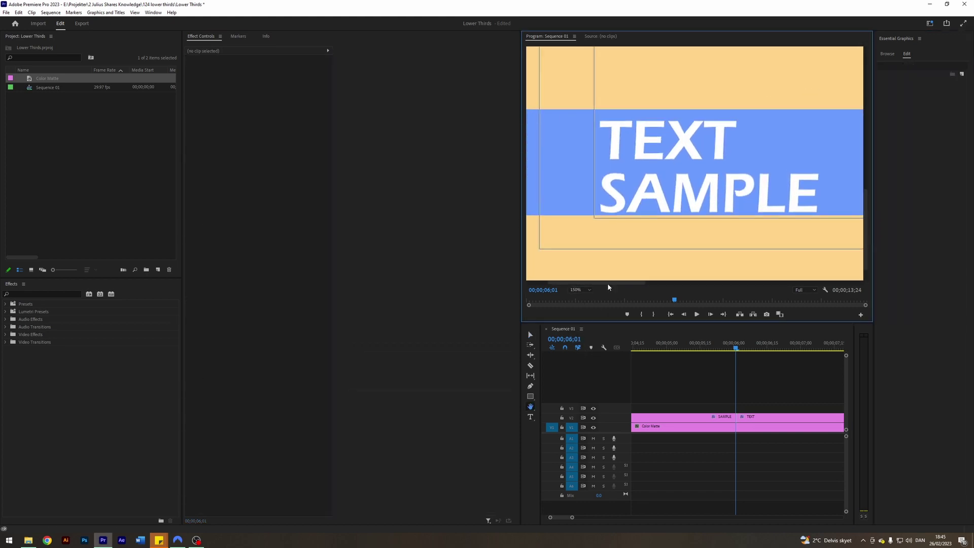
left_click(530, 335)
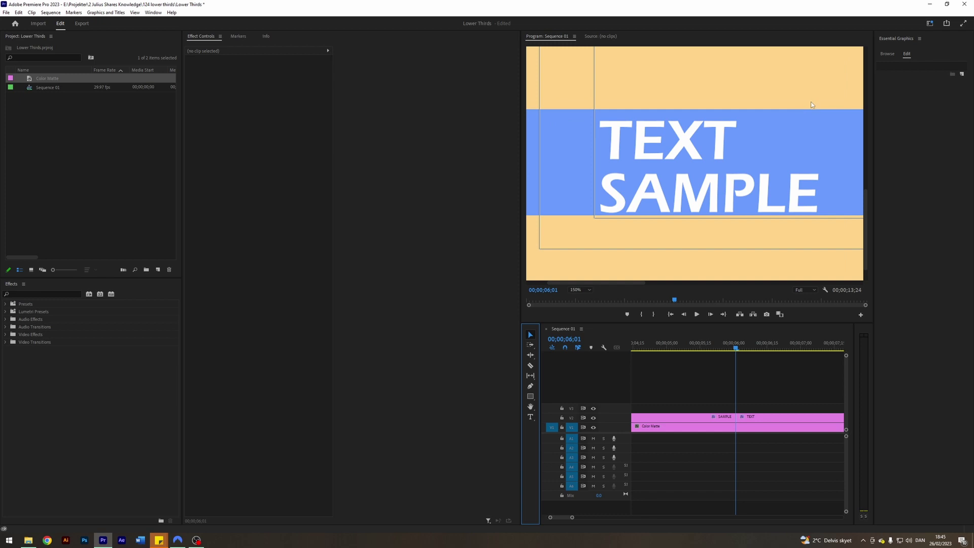
left_click(753, 419)
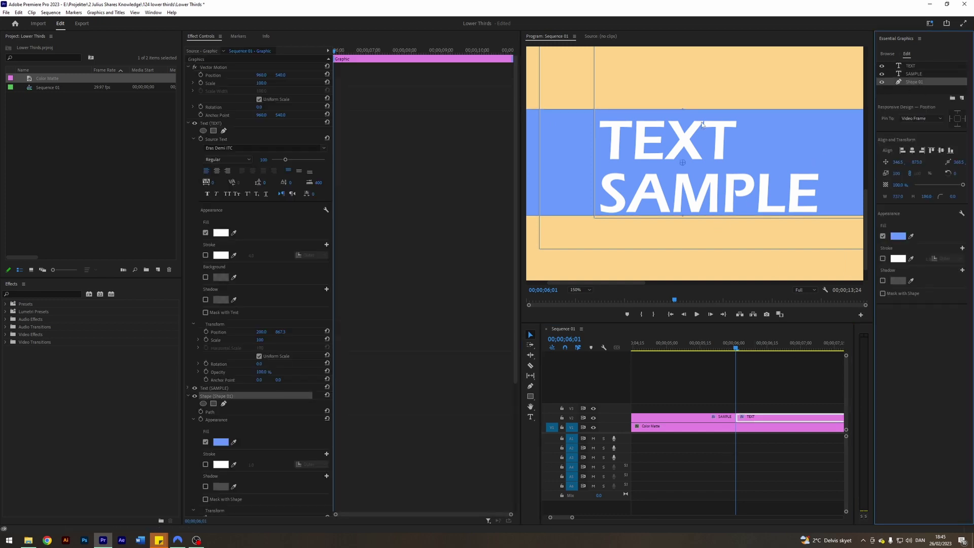
left_click_drag(684, 216, 682, 219)
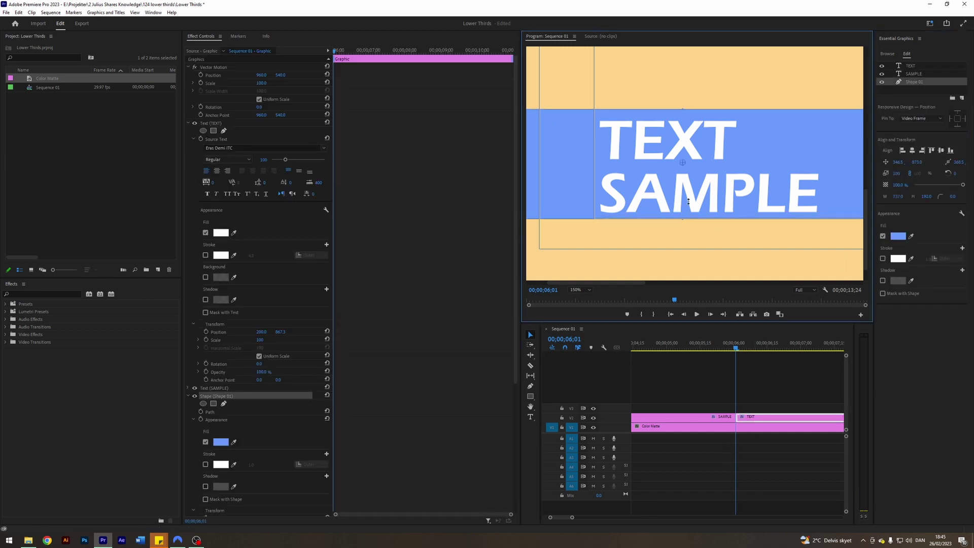
left_click_drag(684, 109, 683, 112)
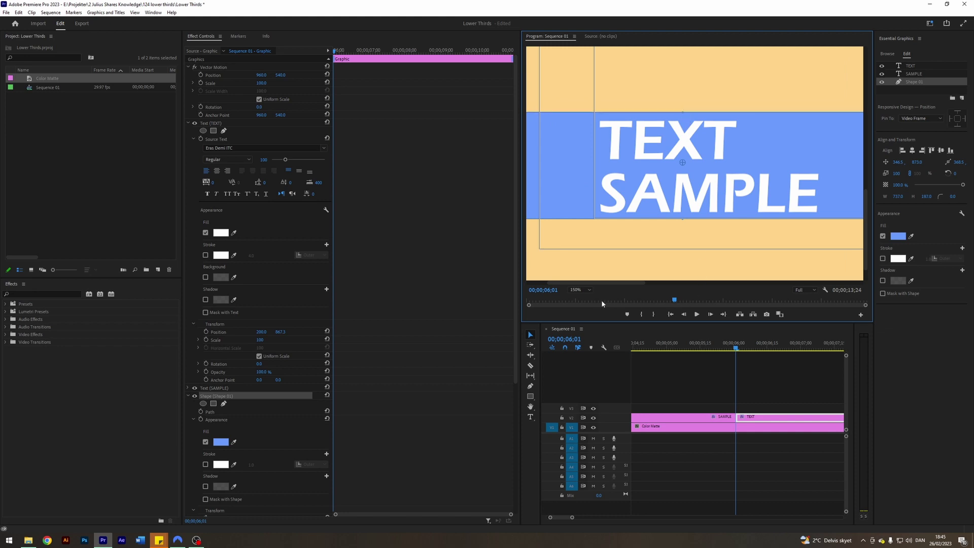
left_click(578, 290)
left_click(577, 299)
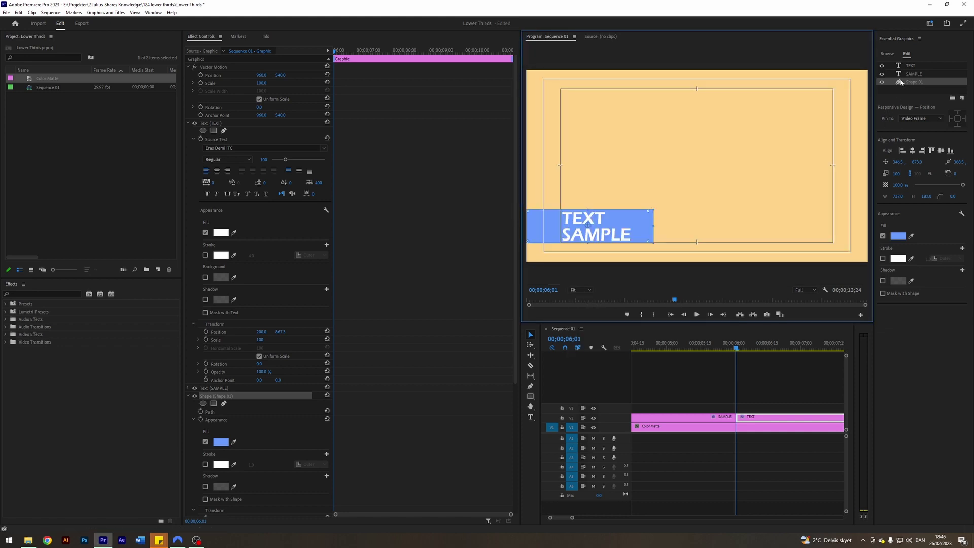
- Duplicate the blue bar layer, move the copy below SAMPLE, and name it Shape 02
key("ctrl+shift+bracketright")
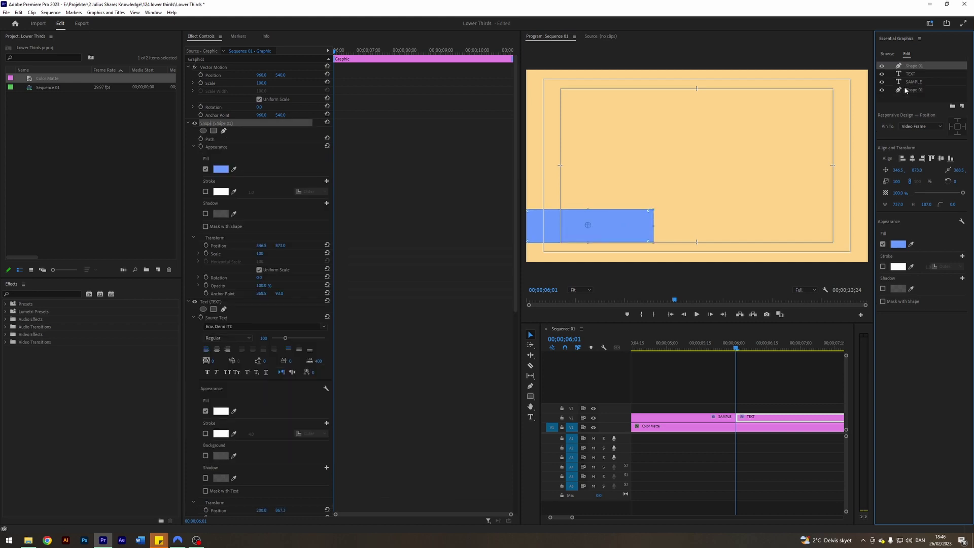
left_click_drag(912, 71, 925, 87)
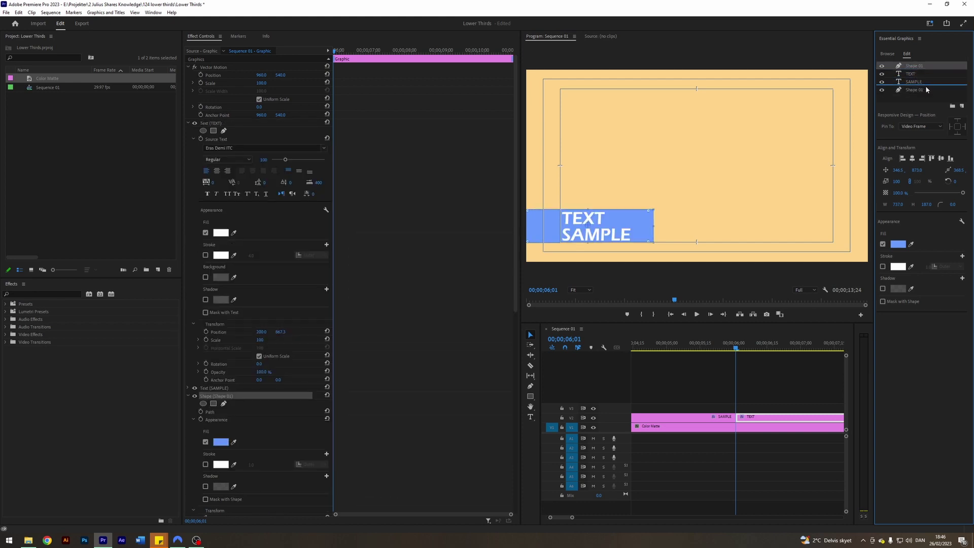
double_click(925, 81)
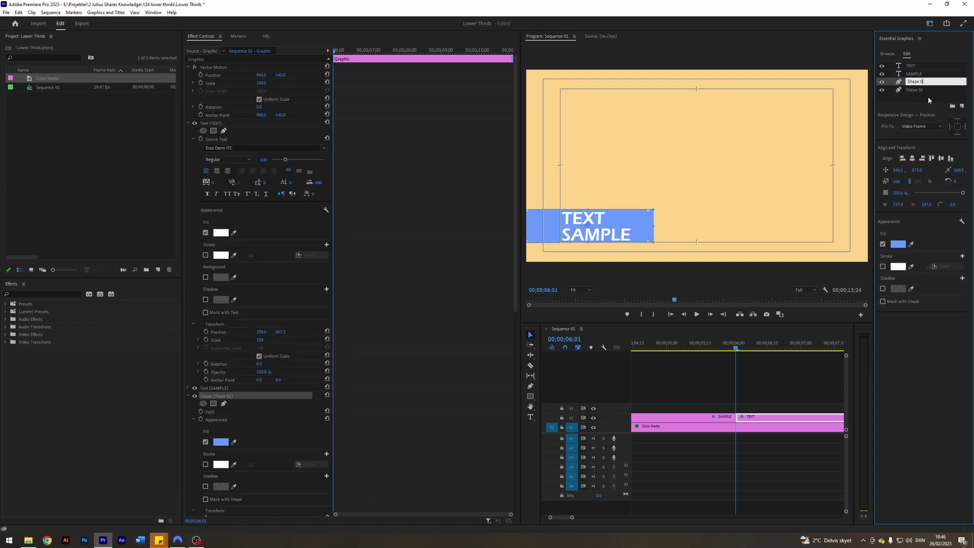
type("2")
key("Return")
- Give Shape 02 a lighter blue fill colour
left_click(898, 244)
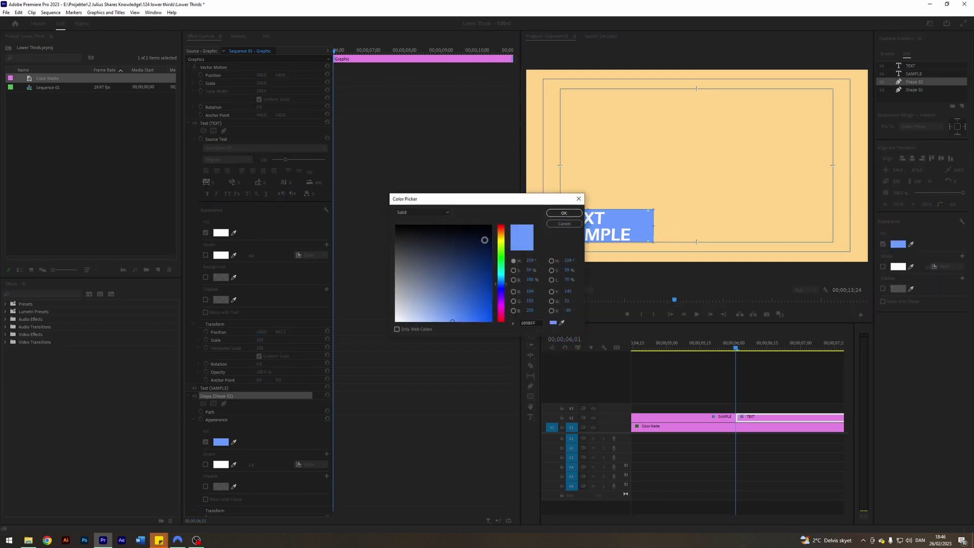
left_click(505, 287)
left_click_drag(453, 320, 431, 328)
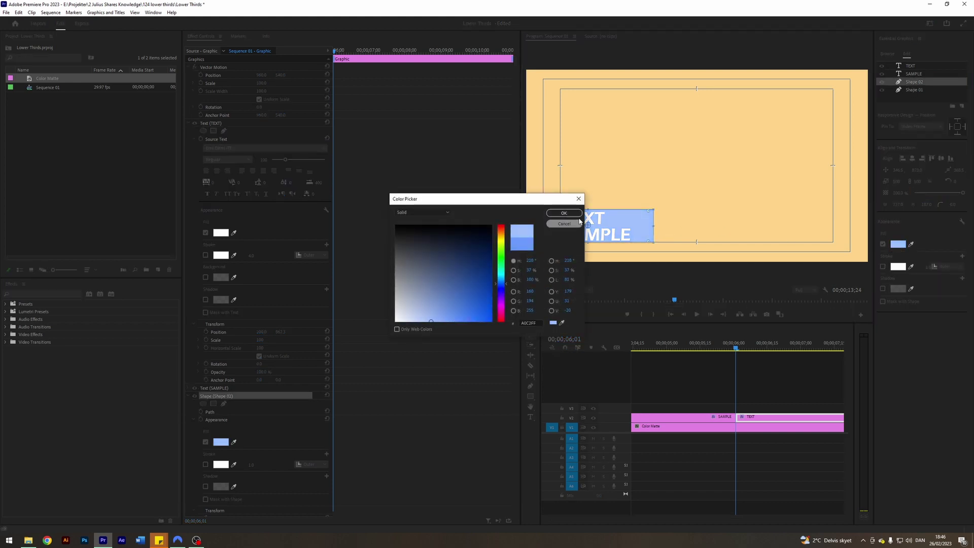
left_click(563, 213)
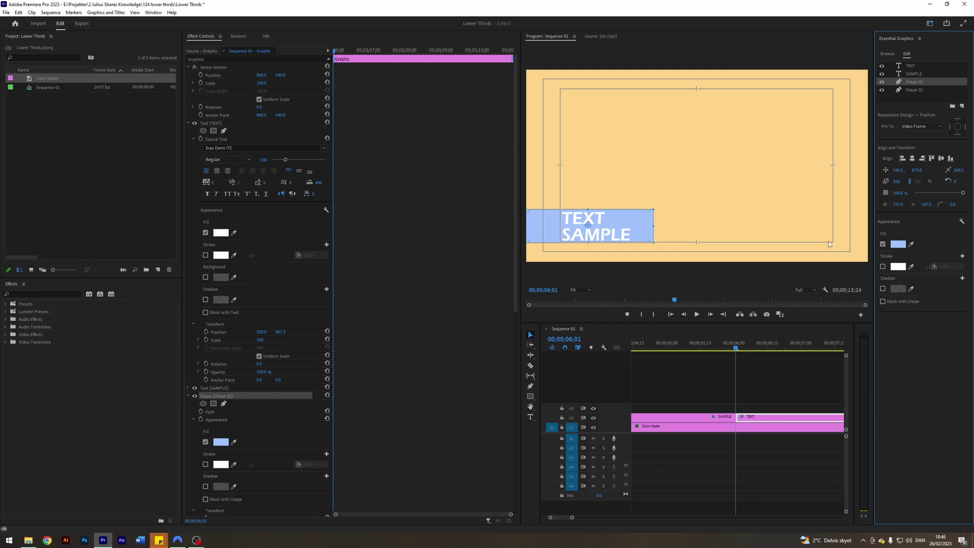
- Try a height of 9 for the bar, then undo back to full height
left_click(927, 204)
type("95")
key("Return")
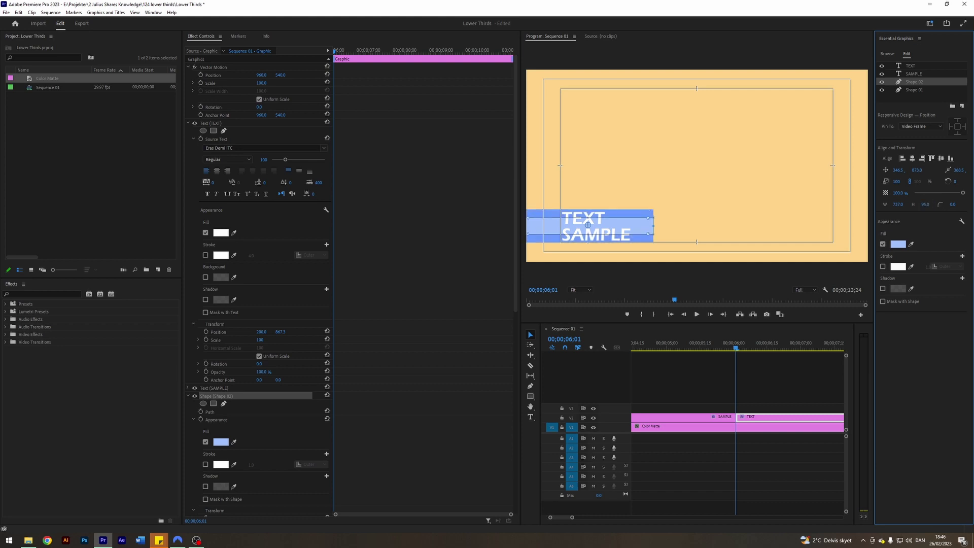
key("ctrl+z")
- At 150% zoom, narrow the light-blue SAMPLE bar from width 737 to 716, then refit
left_click(580, 290)
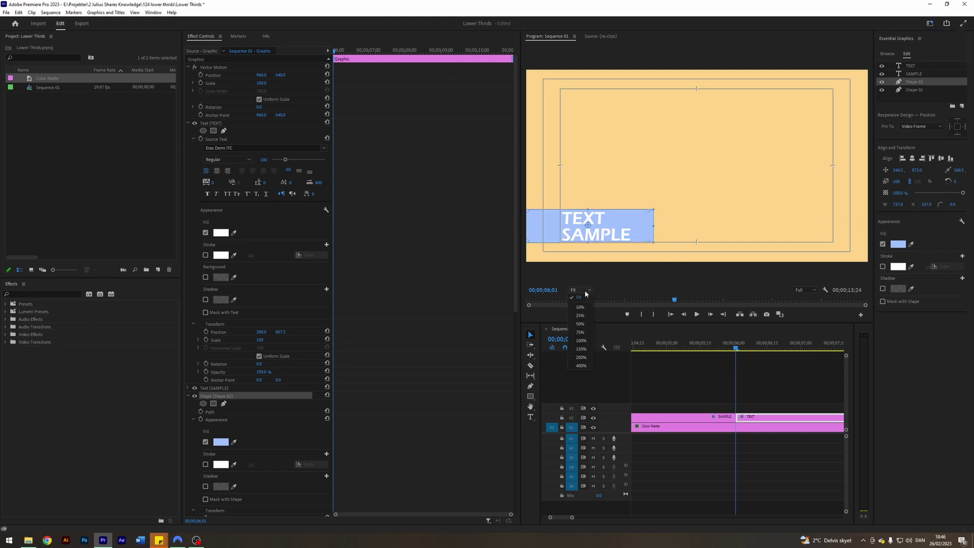
left_click(581, 358)
key("h")
left_click_drag(554, 231, 675, 185)
key("v")
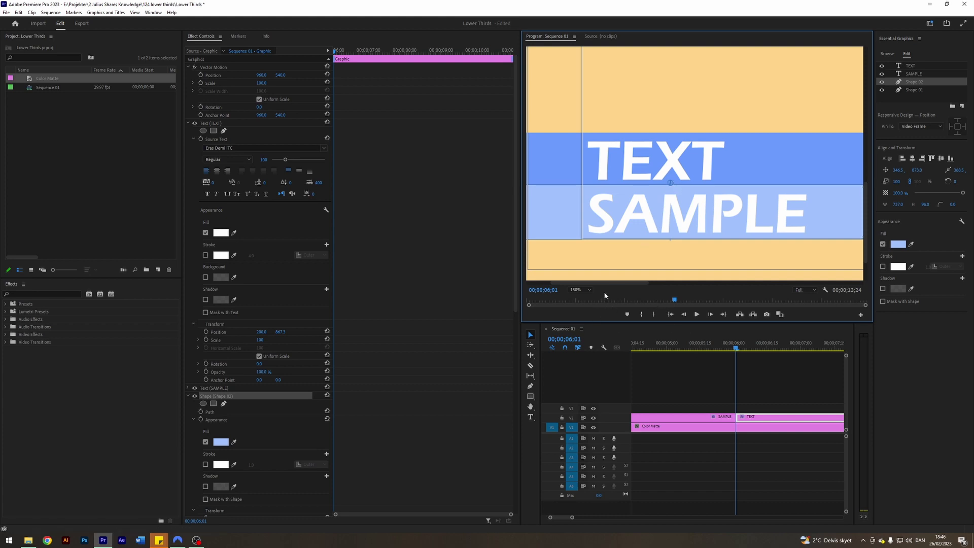
left_click_drag(618, 282, 655, 279)
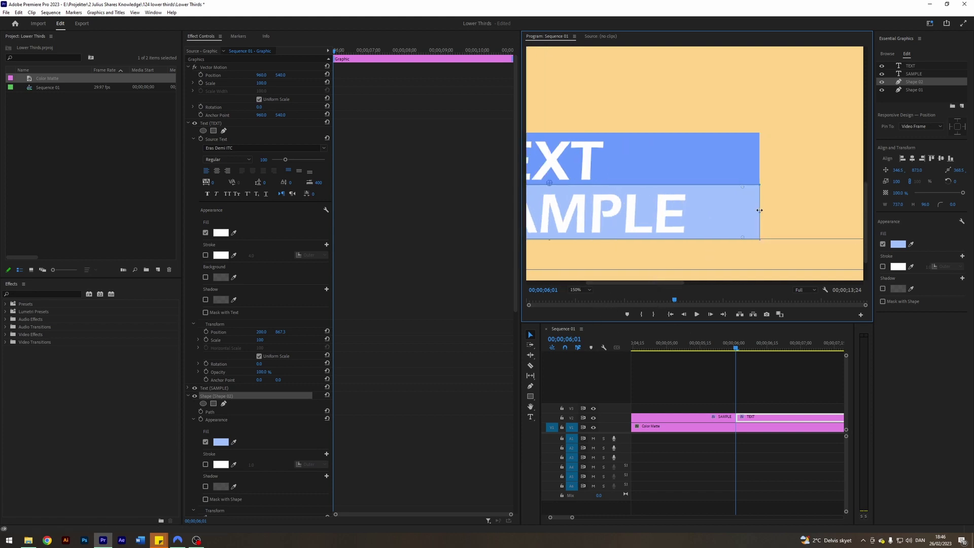
left_click_drag(759, 210, 747, 210)
left_click(579, 290)
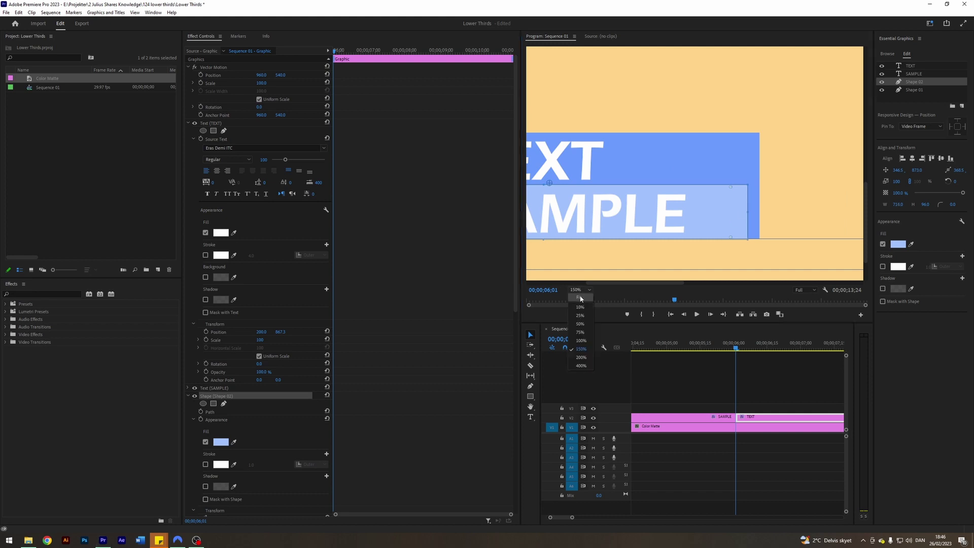
left_click(579, 298)
left_click(765, 383)
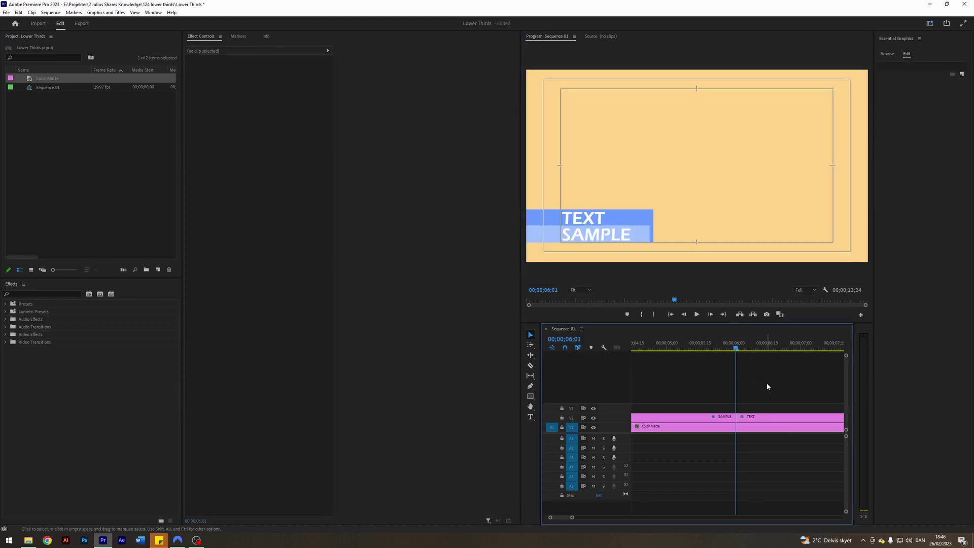
- Hide the Safe Margins guides, check 100% then Fit, and select the V2 clip with Text (TEXT) collapsed
left_click(825, 290)
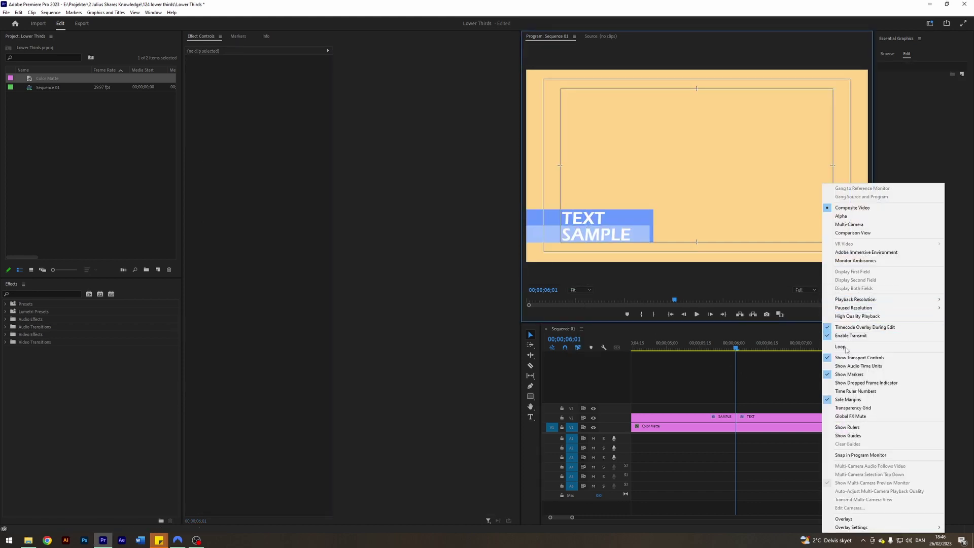
left_click(858, 400)
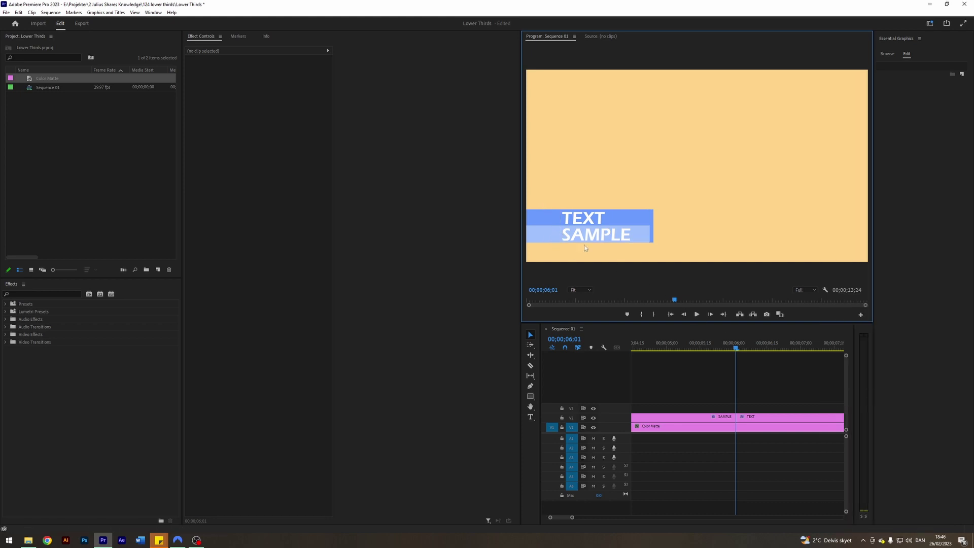
left_click(580, 290)
left_click(594, 336)
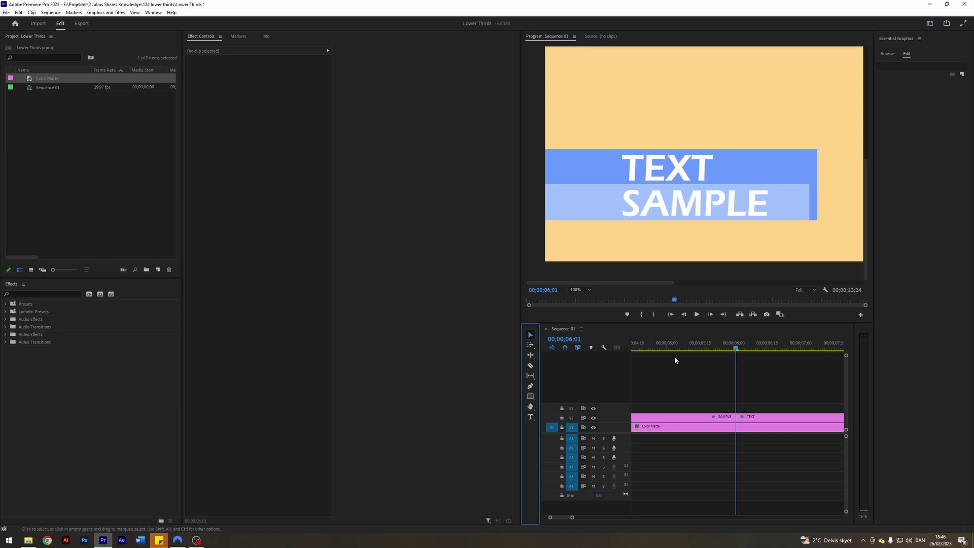
left_click(580, 289)
left_click(576, 300)
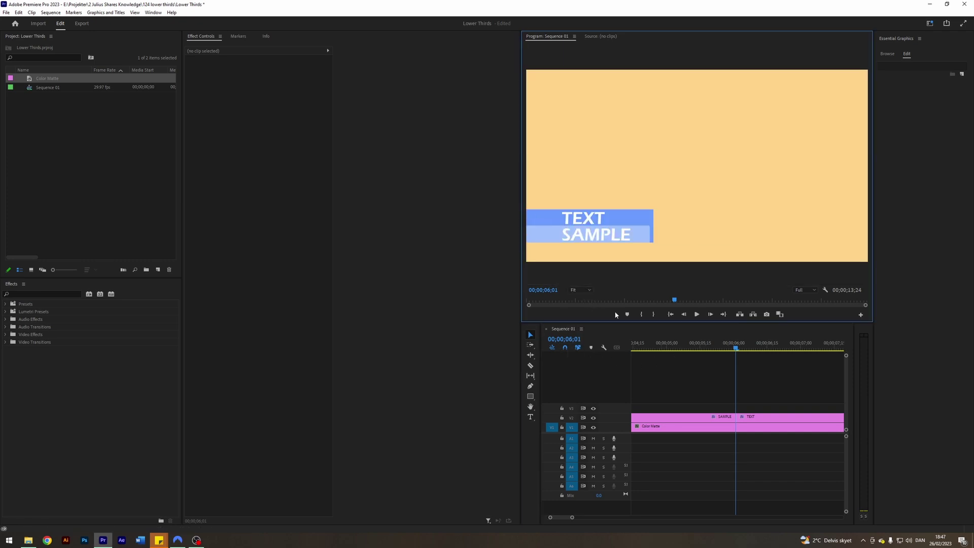
left_click(765, 417)
left_click(187, 123)
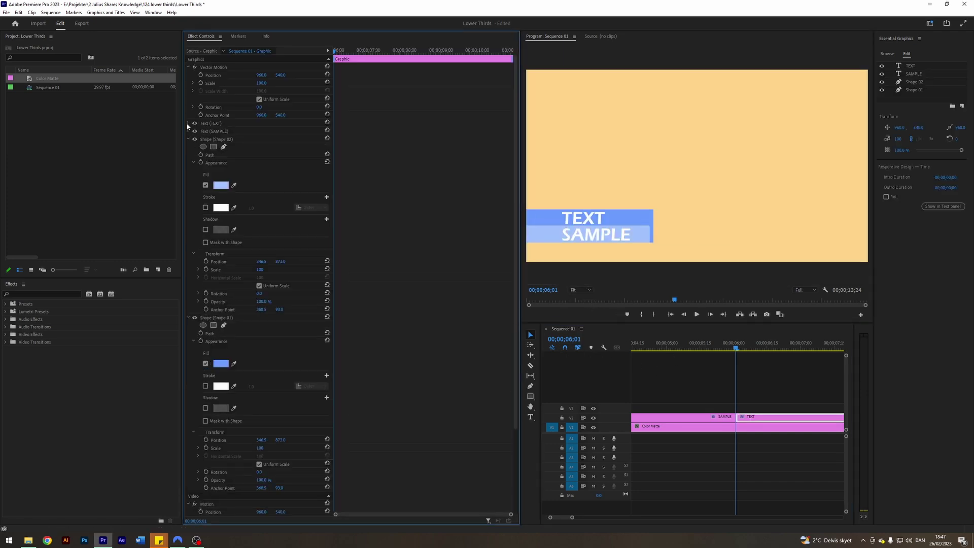
- Move Shape 01 off-frame left to Position X -373.5 with a keyframe at 6;01
left_click(188, 139)
left_click(213, 147)
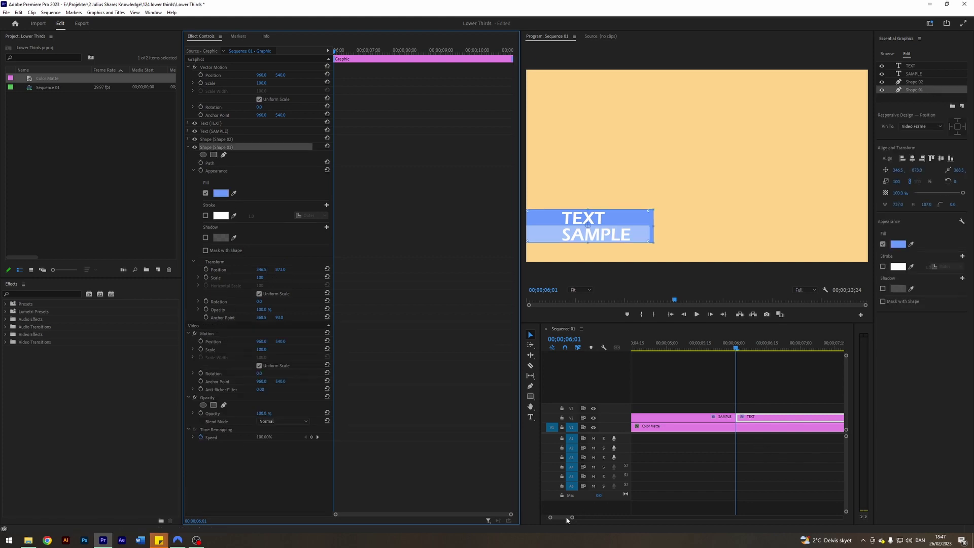
left_click_drag(565, 517, 565, 518)
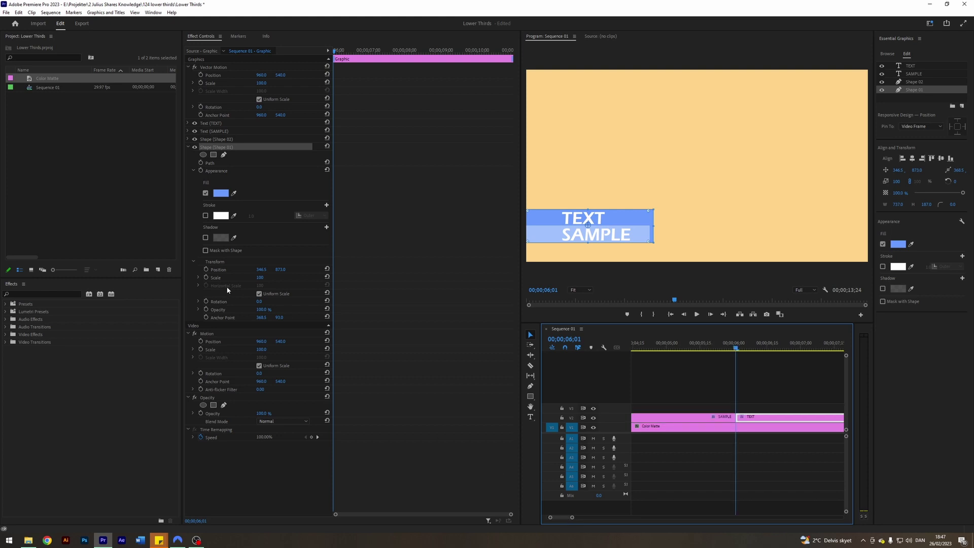
left_click_drag(261, 269, 108, 269)
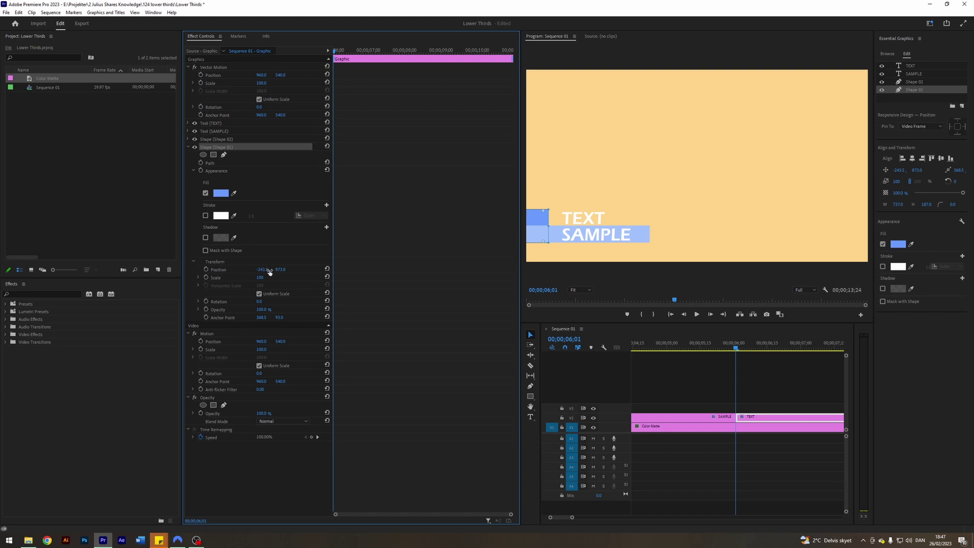
left_click_drag(263, 269, 197, 270)
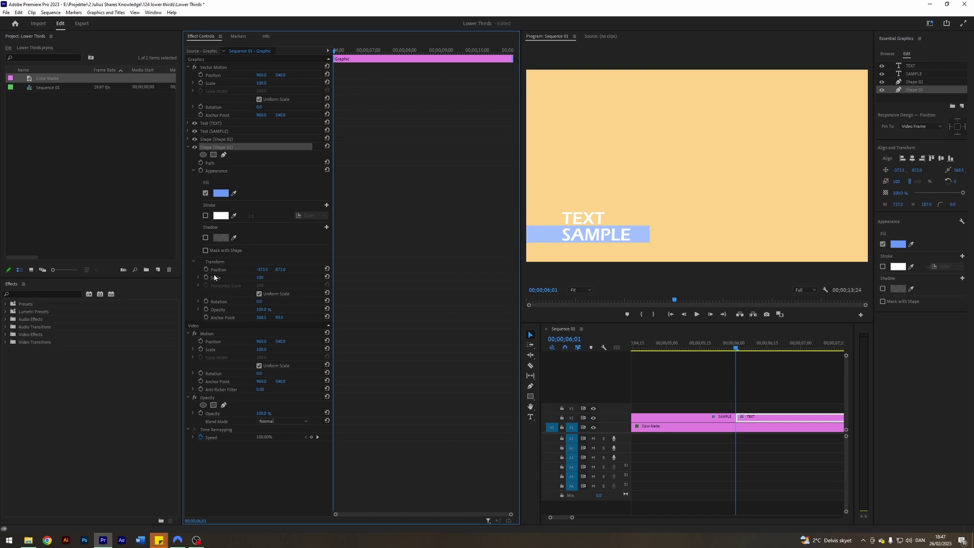
left_click(780, 398)
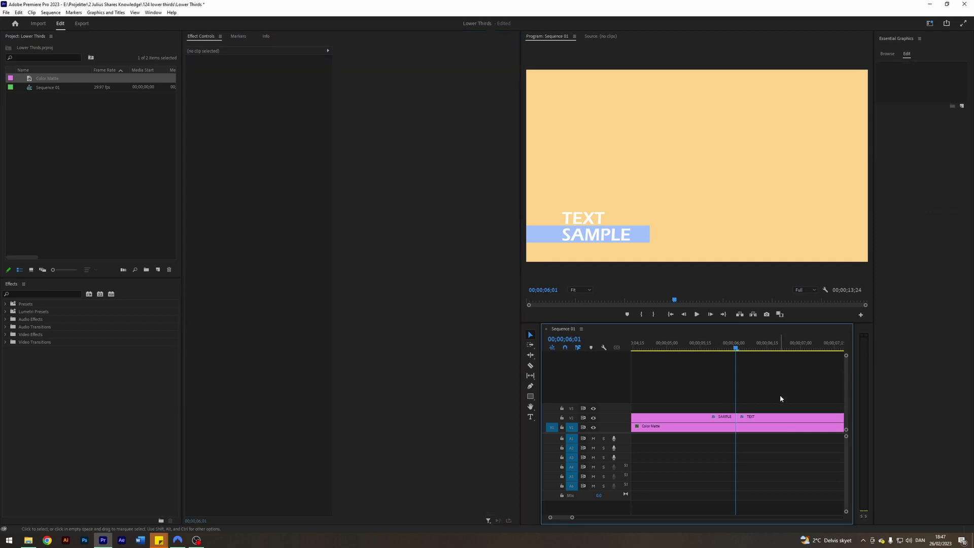
key("space")
key("space")
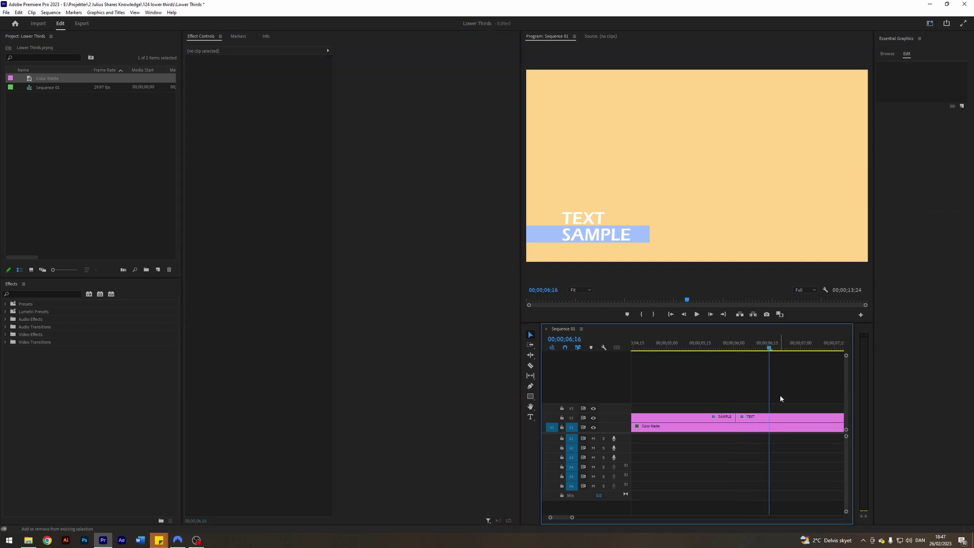
key("space")
key("space")
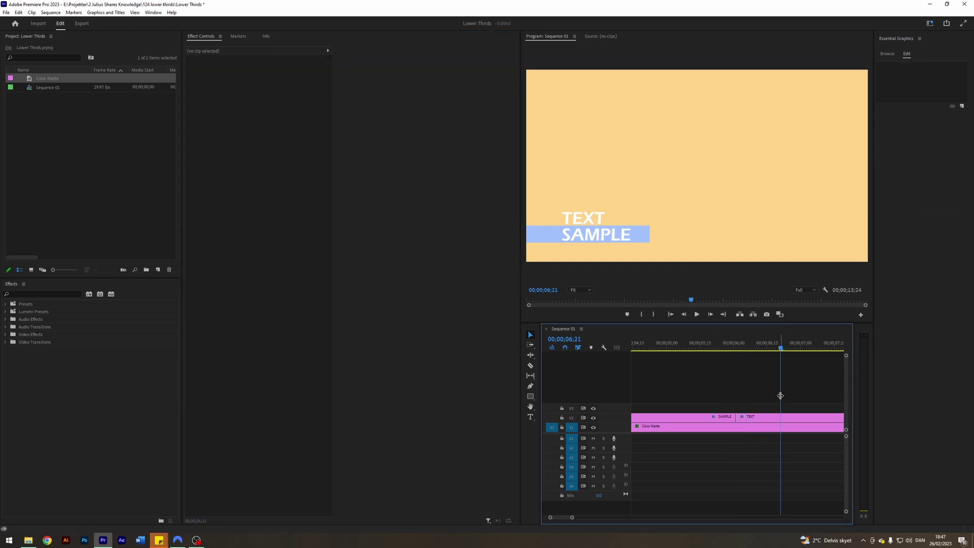
- At 7;01 set Shape 01's Position X back to 346.5 and preview the slide
left_click(764, 418)
left_click_drag(263, 269, 302, 269)
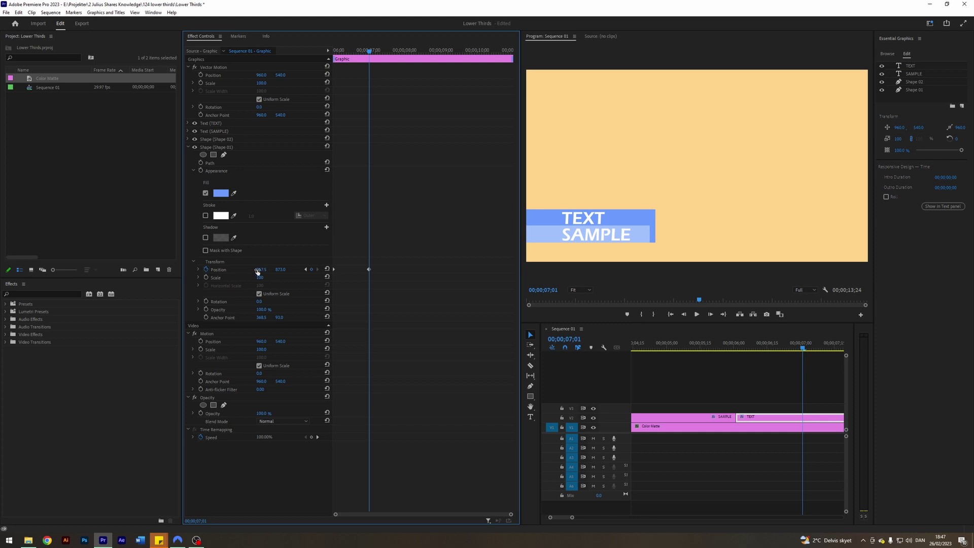
left_click(306, 269)
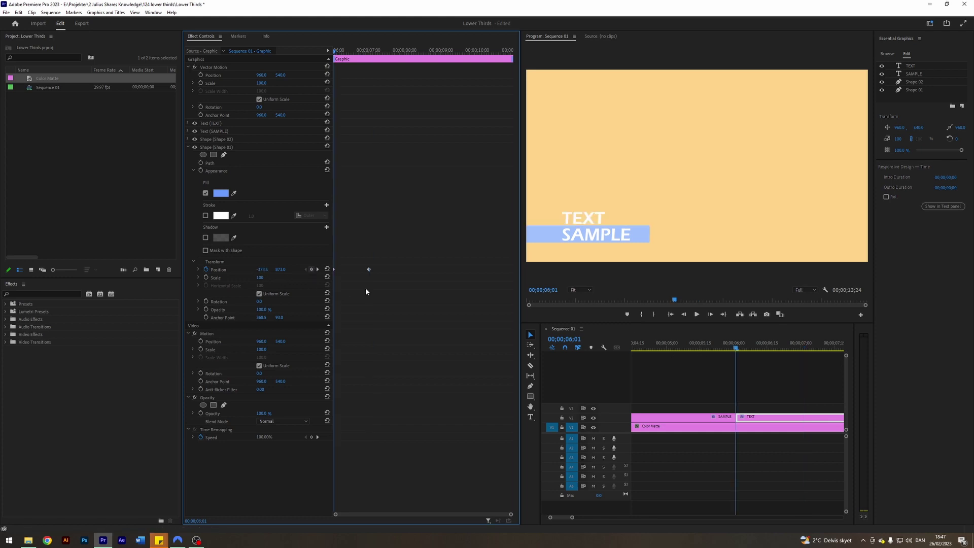
left_click(793, 375)
key("shift+Right")
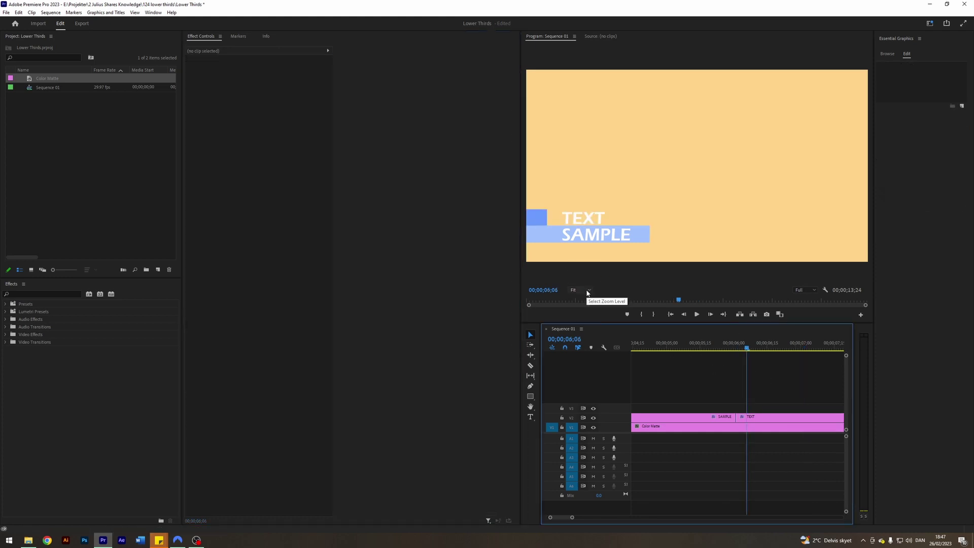
- Move Shape 02 off-frame left and set a Position keyframe at 6;06
left_click(756, 417)
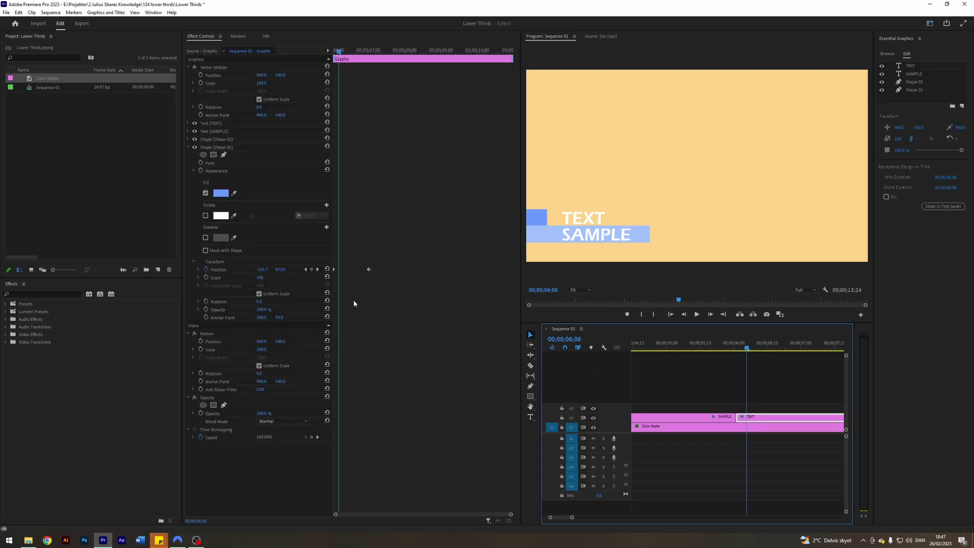
left_click(188, 146)
left_click(187, 139)
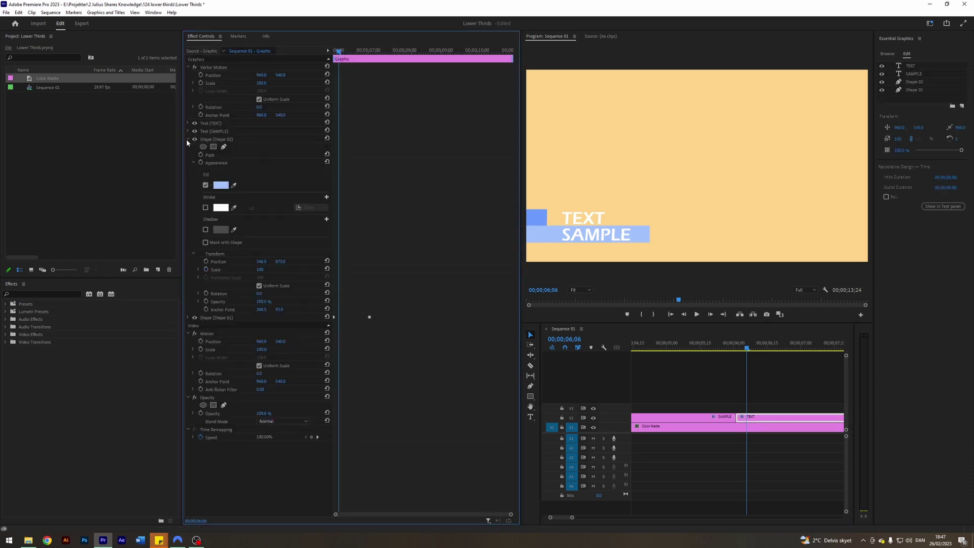
left_click(261, 261)
type("33.5")
key("Return")
left_click_drag(261, 261, 218, 261)
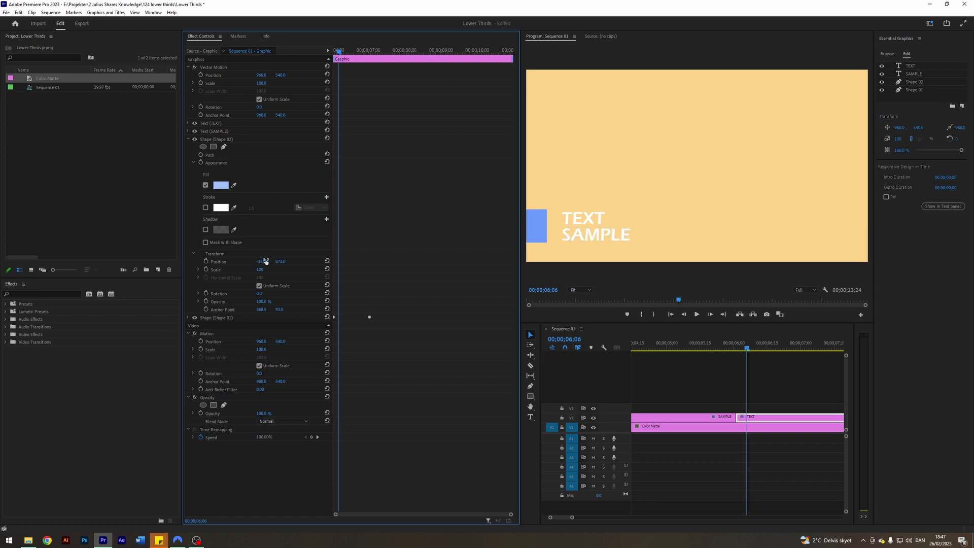
left_click(206, 261)
left_click(790, 385)
- At 7;06 bring Shape 02's Position X back to about 330 and preview the slide-in
key("shift+Right")
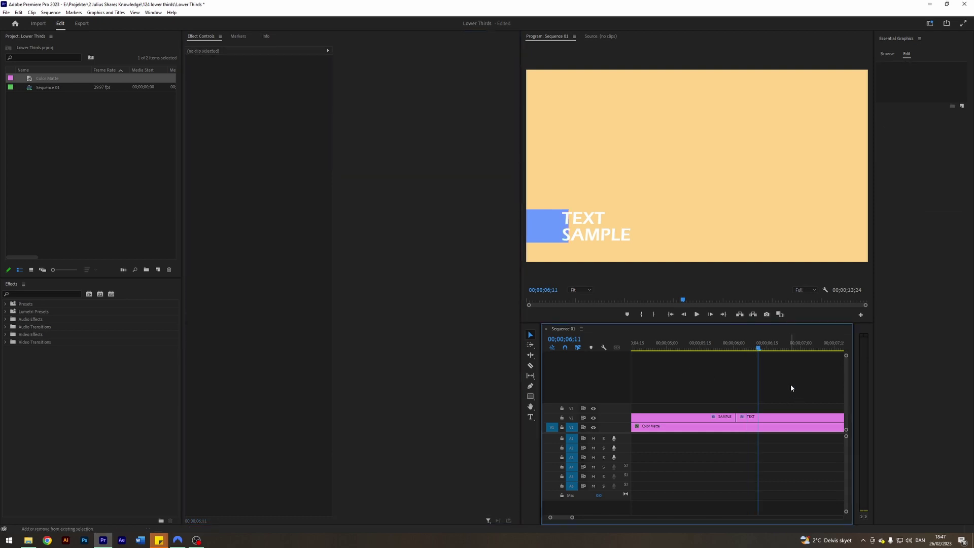
key("shift+Right")
key("shift+Right")
key("shift+Right")
key("shift+Right")
key("shift+Right")
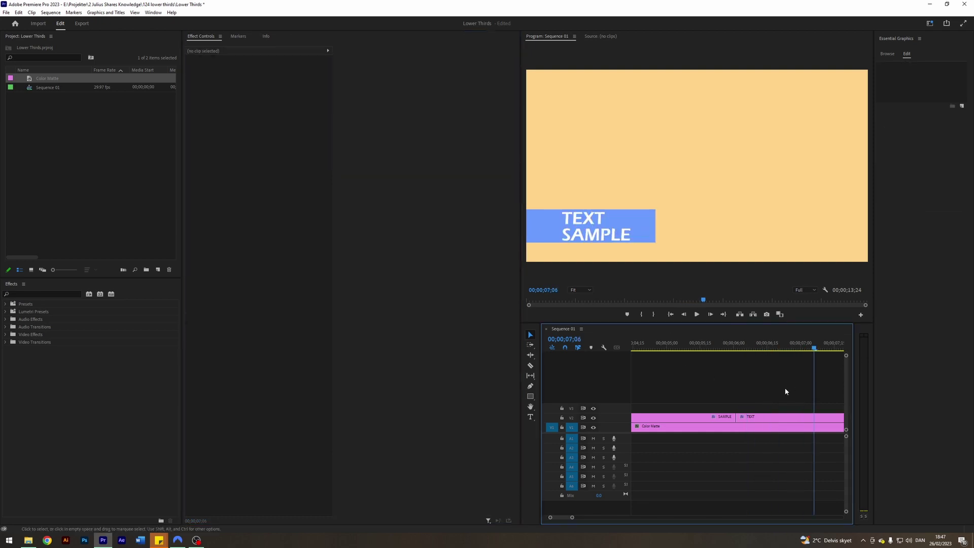
left_click(783, 416)
left_click_drag(261, 264, 623, 264)
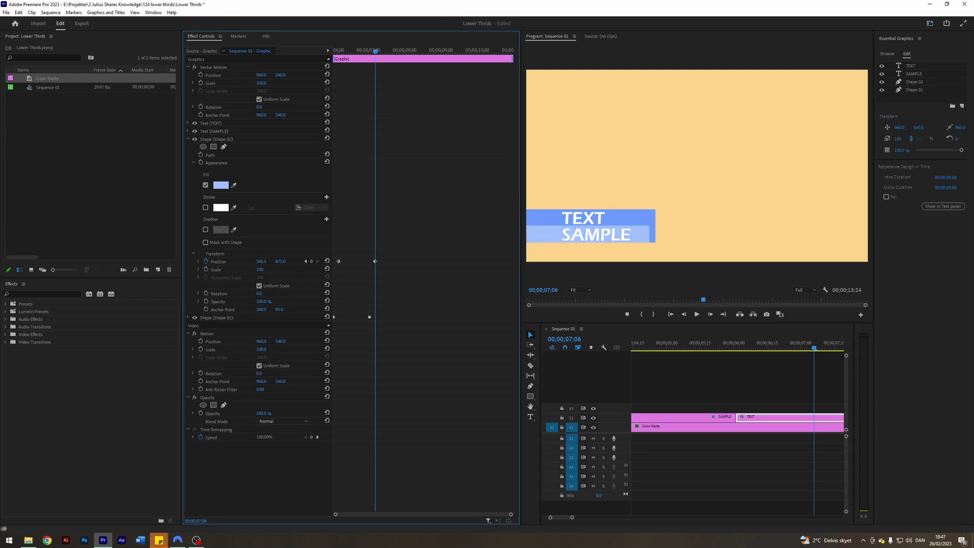
left_click(306, 261)
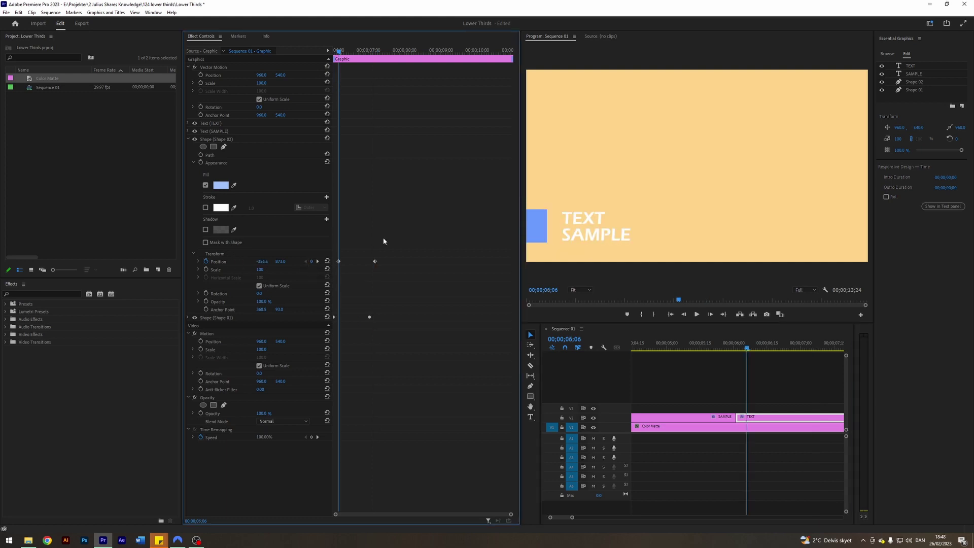
key("shift+Right")
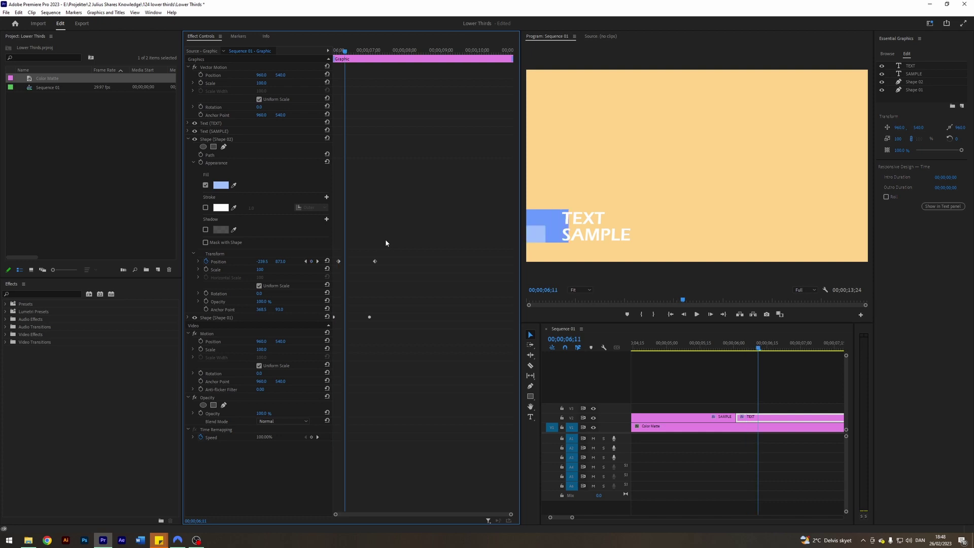
left_click(189, 140)
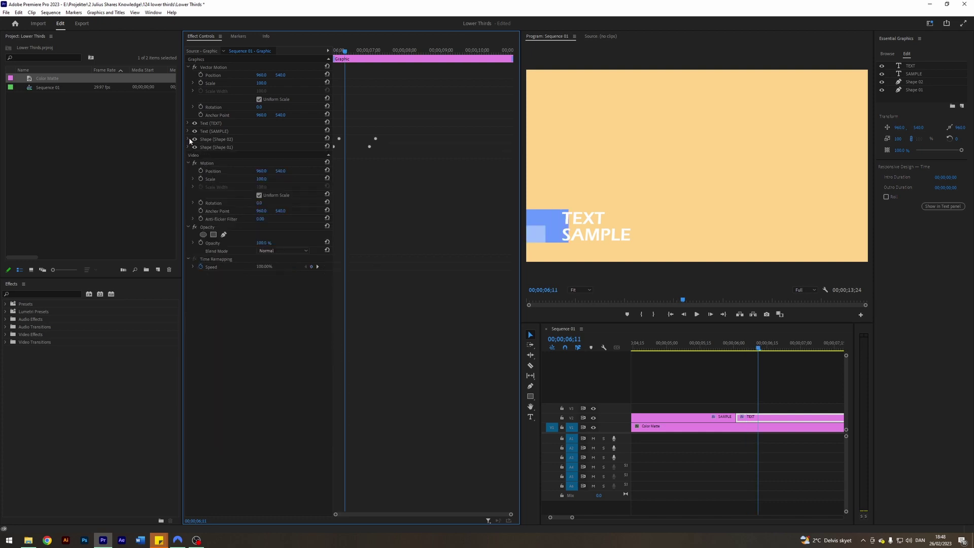
- Keyframe SAMPLE's Position X from -363 to 200 over one second, from 06;11 to 07;11
left_click(188, 132)
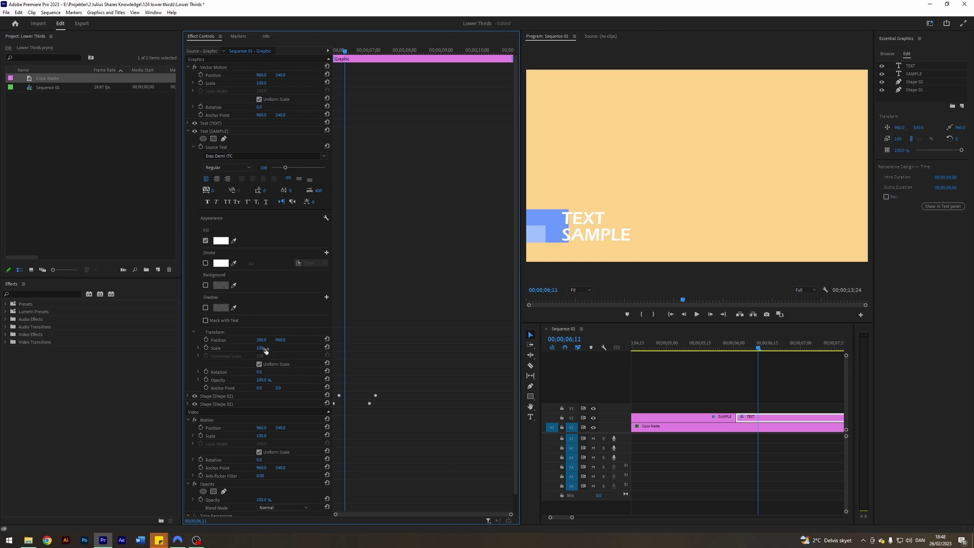
left_click_drag(261, 341, 213, 341)
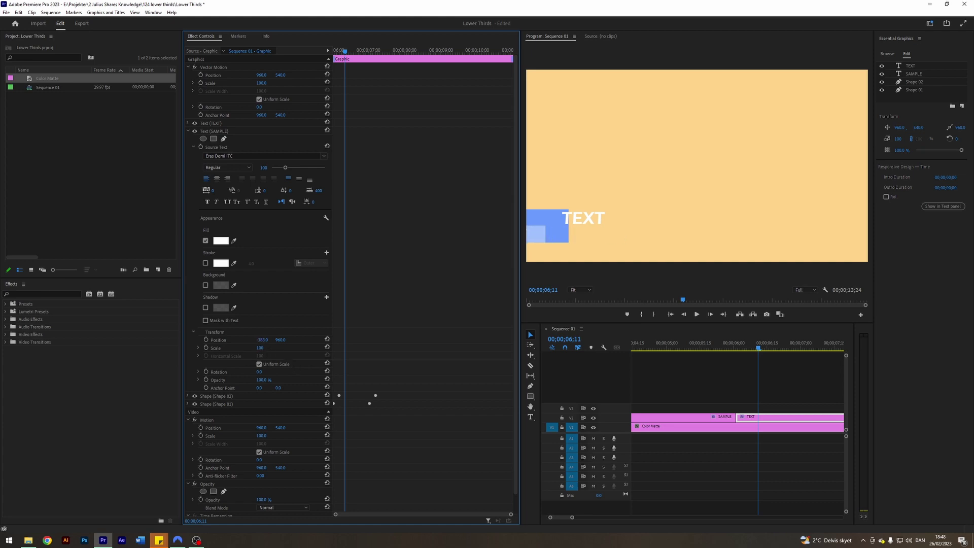
left_click(205, 339)
key("space")
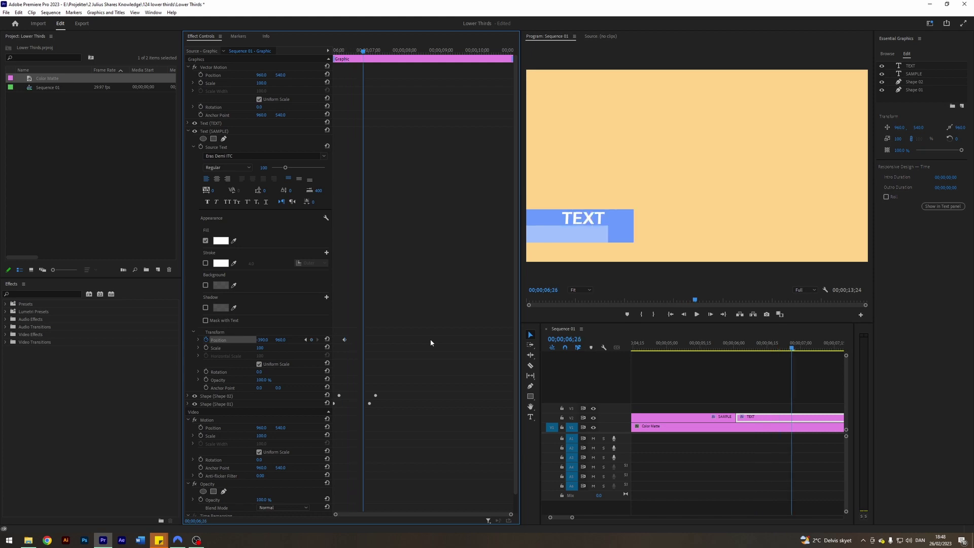
left_click(263, 340)
type("200")
key("Return")
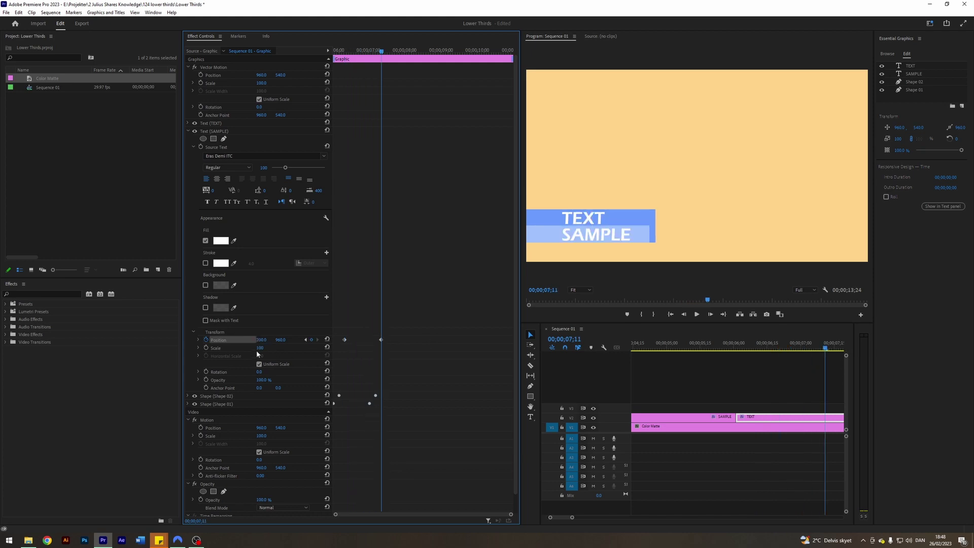
left_click(305, 339)
key("shift+Right")
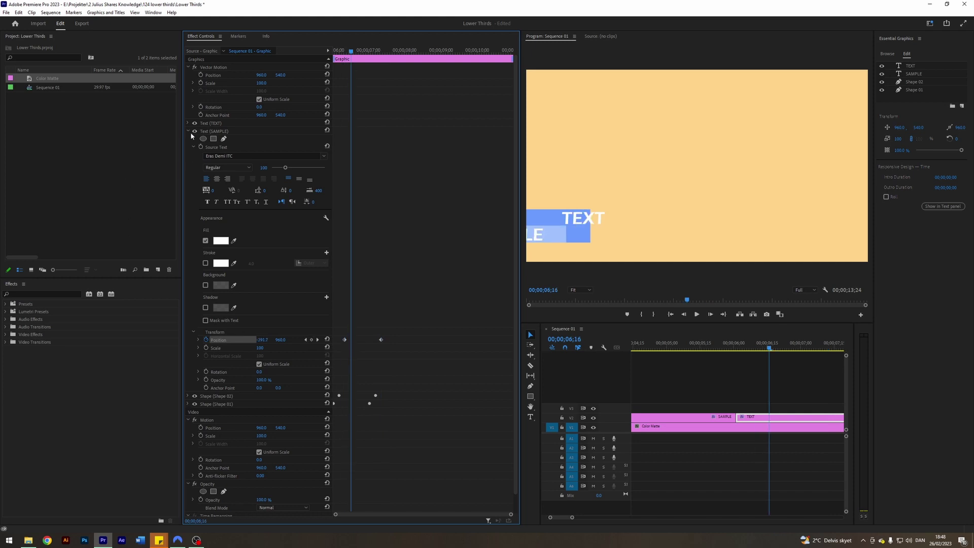
- Keyframe TEXT's Position X from off-frame left to 200 over one second, from 06;16
left_click(189, 130)
left_click(189, 123)
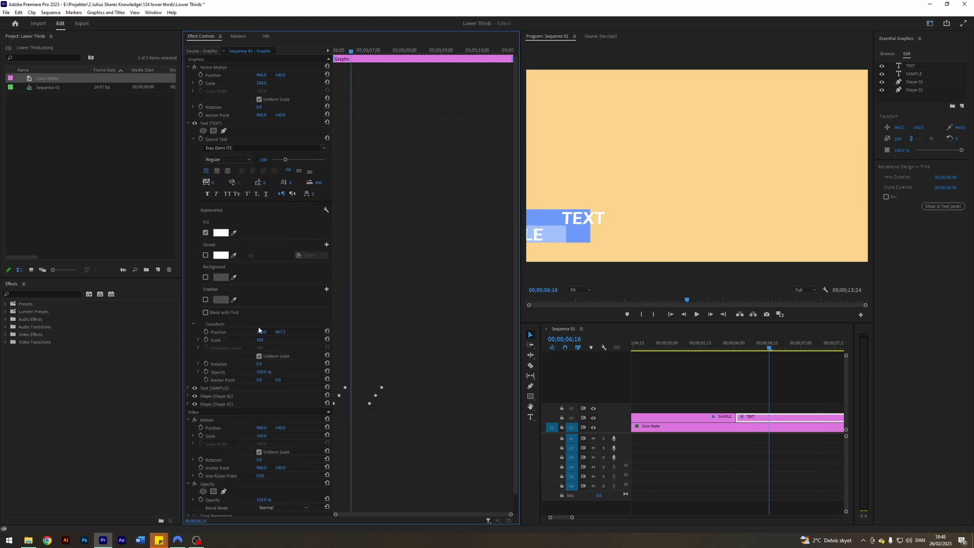
left_click_drag(261, 331, 238, 331)
left_click(206, 332)
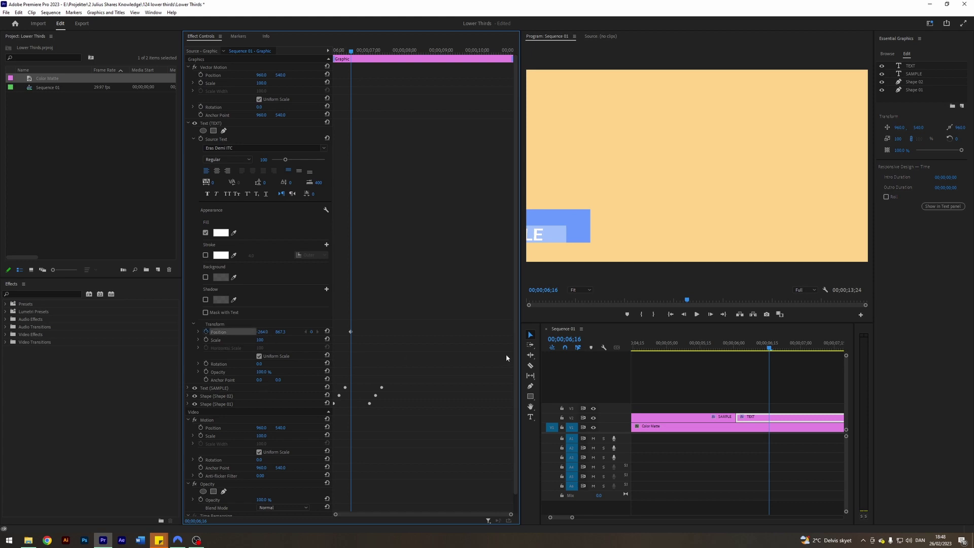
key("space")
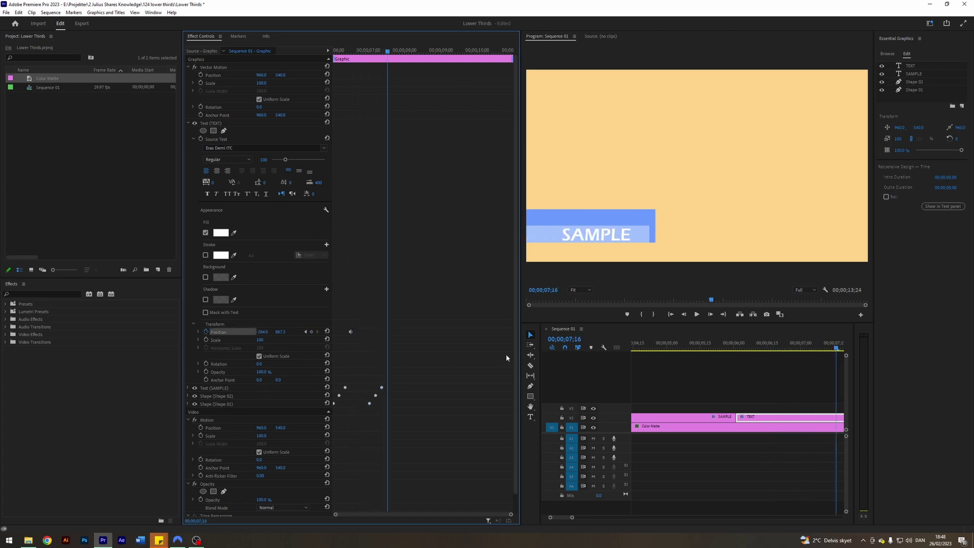
left_click(263, 331)
type("200")
key("Return")
- Play back the staggered lower-third entrance from around 06;00
left_click(751, 349)
left_click(734, 350)
key("space")
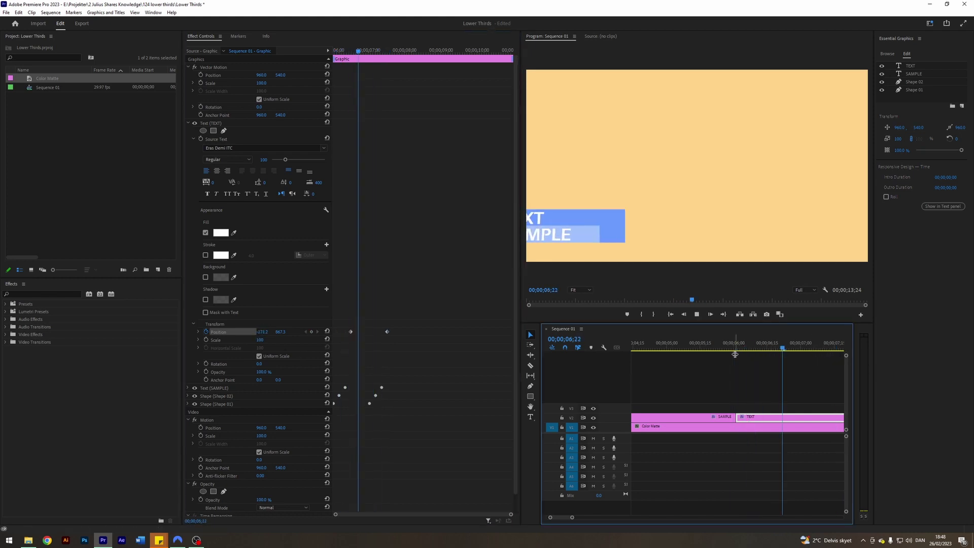
key("space")
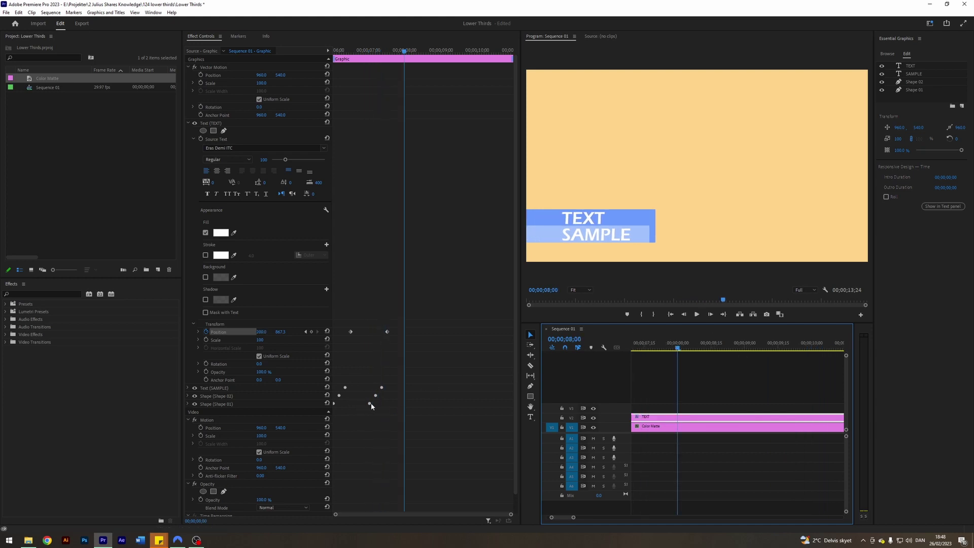
- Apply Ease In and Ease Out to TEXT's Position keyframes and adjust its velocity graph
left_click(306, 332)
left_click(305, 332)
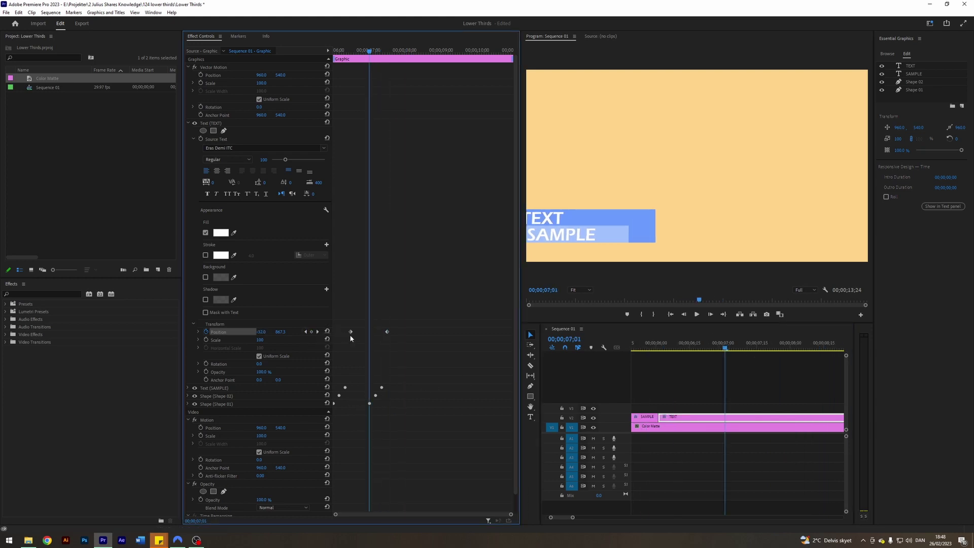
left_click_drag(402, 339, 360, 331)
right_click(350, 332)
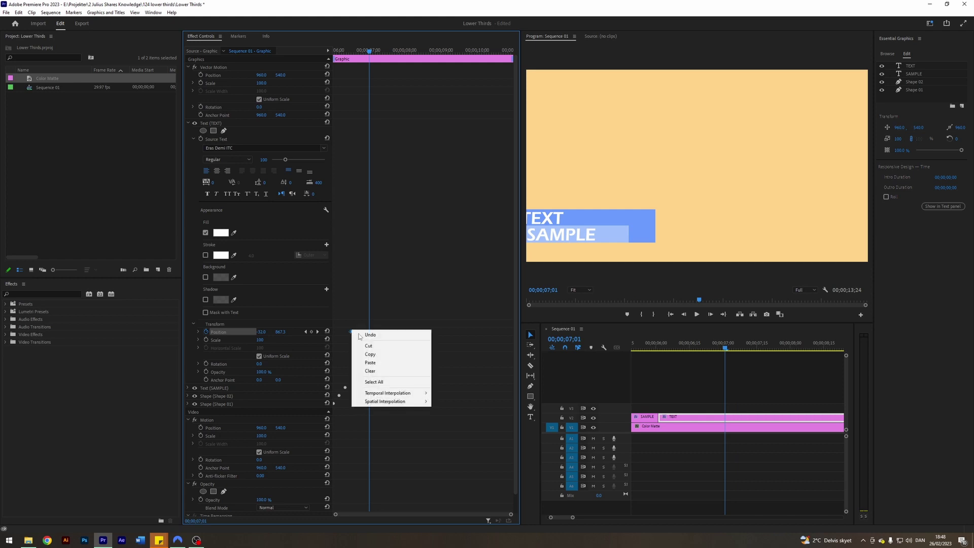
mouse_move(395, 391)
left_click(449, 437)
right_click(387, 331)
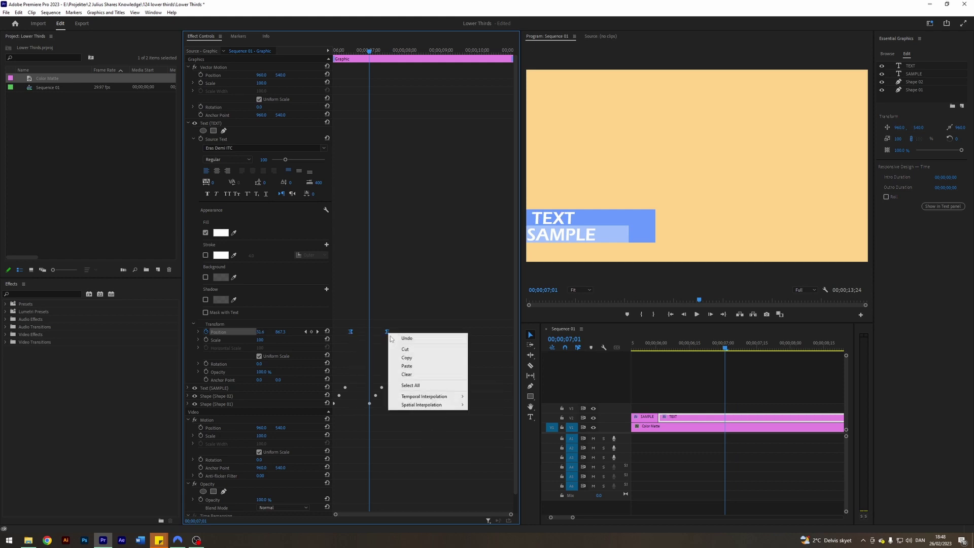
mouse_move(426, 394)
left_click(487, 449)
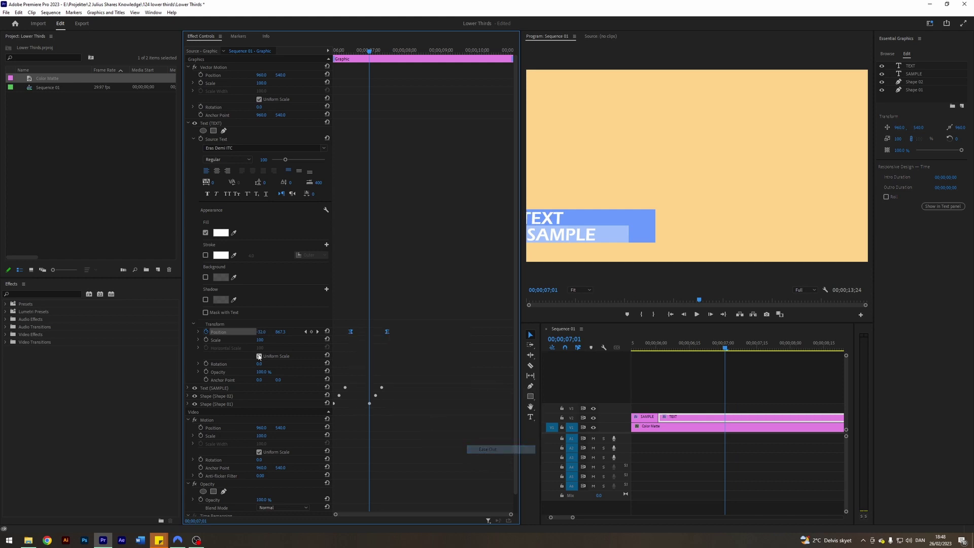
left_click(198, 332)
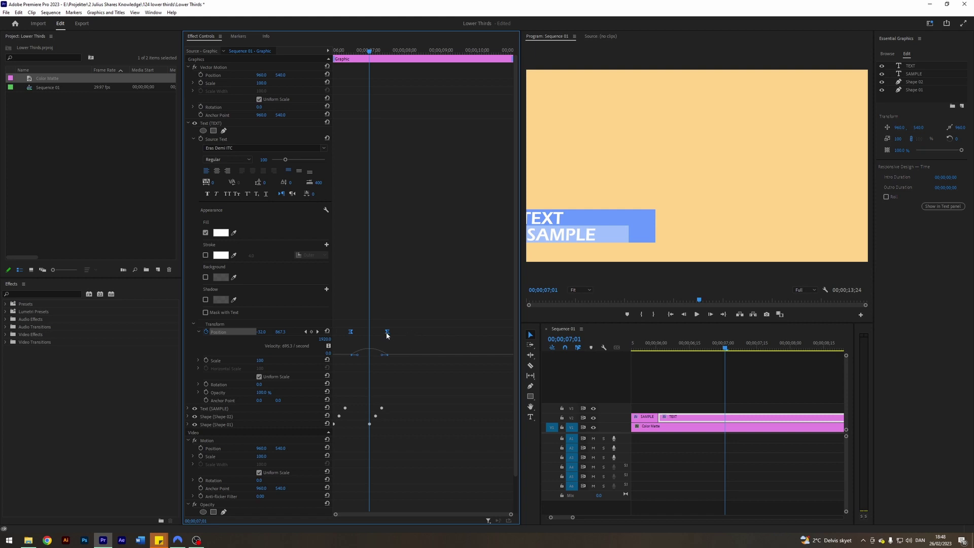
left_click_drag(383, 358, 363, 349)
scroll(378, 409, "down", 5)
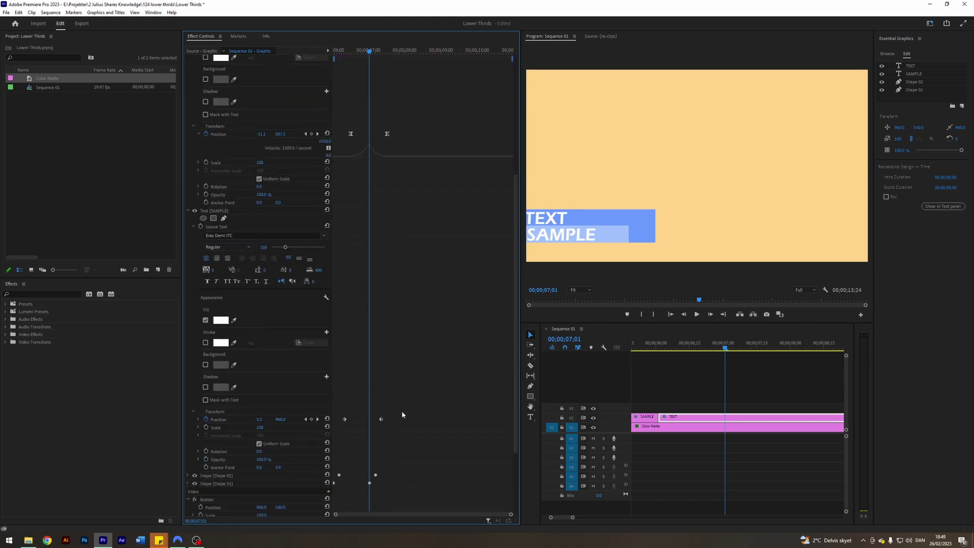
- Ease the Position keyframes of SAMPLE and Shape 01 as well
right_click(381, 419)
left_click(396, 420)
scroll(370, 413, "down", 5)
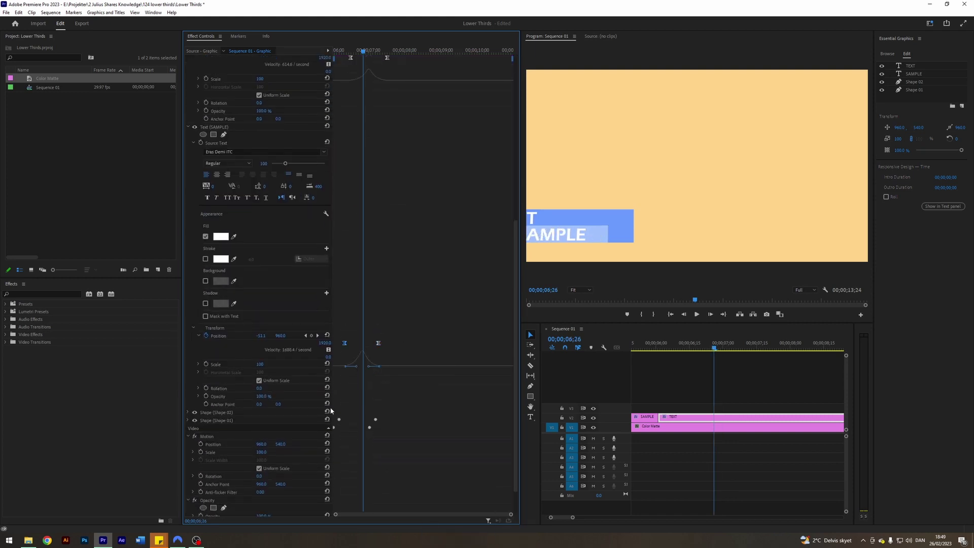
left_click(193, 367)
left_click(188, 375)
scroll(382, 421, "down", 2)
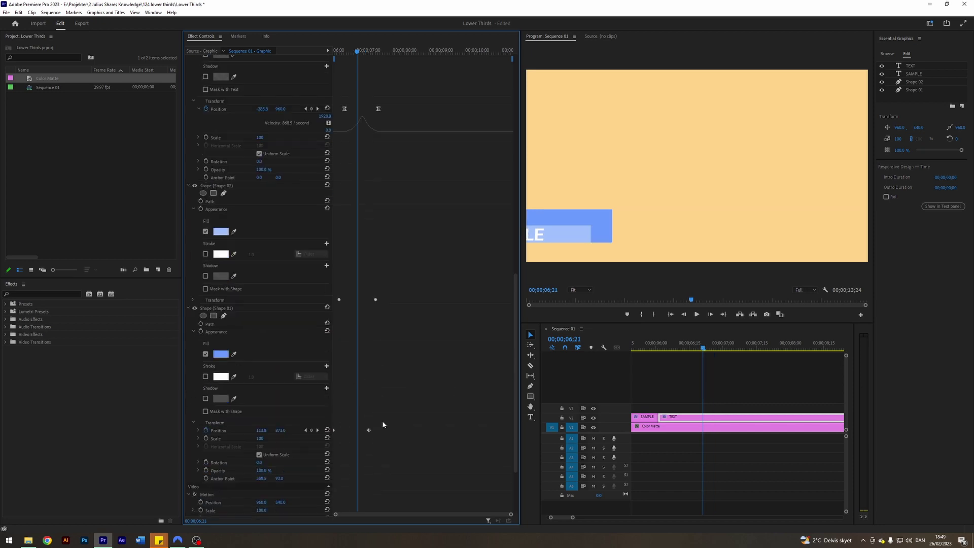
right_click(368, 430)
mouse_move(395, 495)
left_click(468, 485)
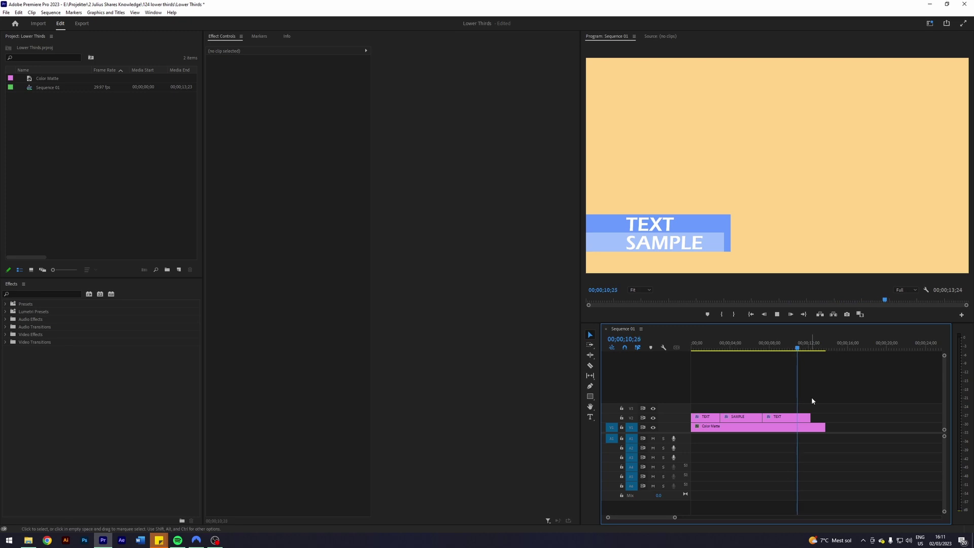
- Drag the V1 Color Matte clip's end out to about 00;00;30 and select it
left_click(806, 350)
key("space")
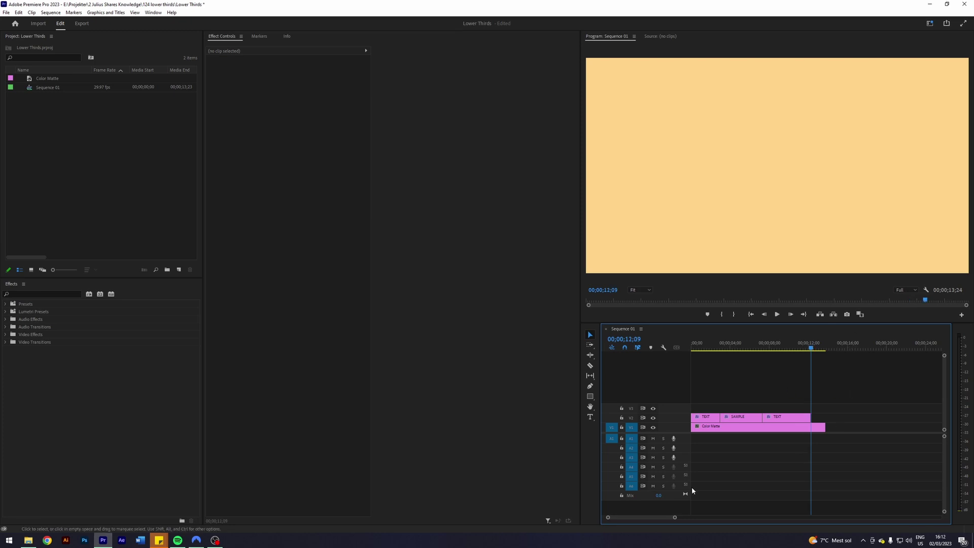
left_click_drag(674, 517, 686, 517)
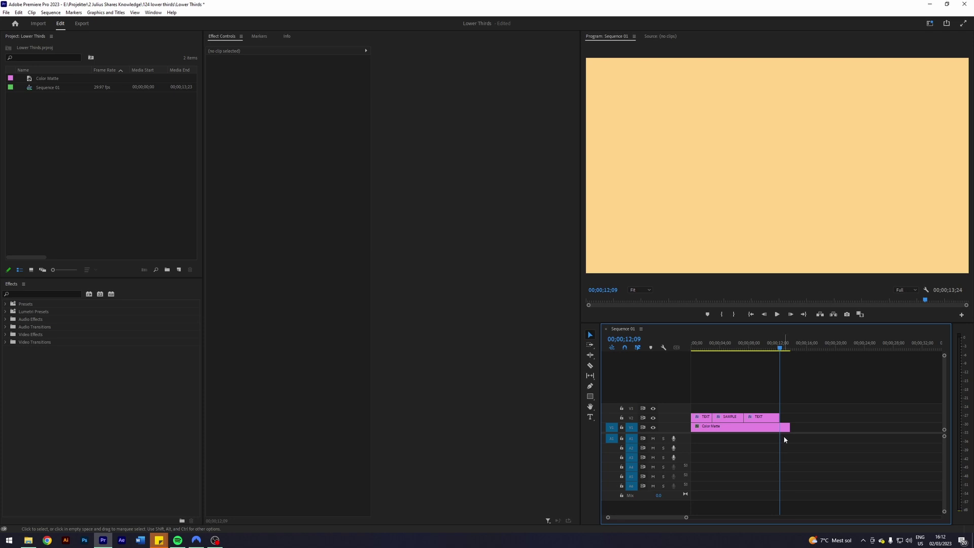
left_click_drag(788, 428, 911, 428)
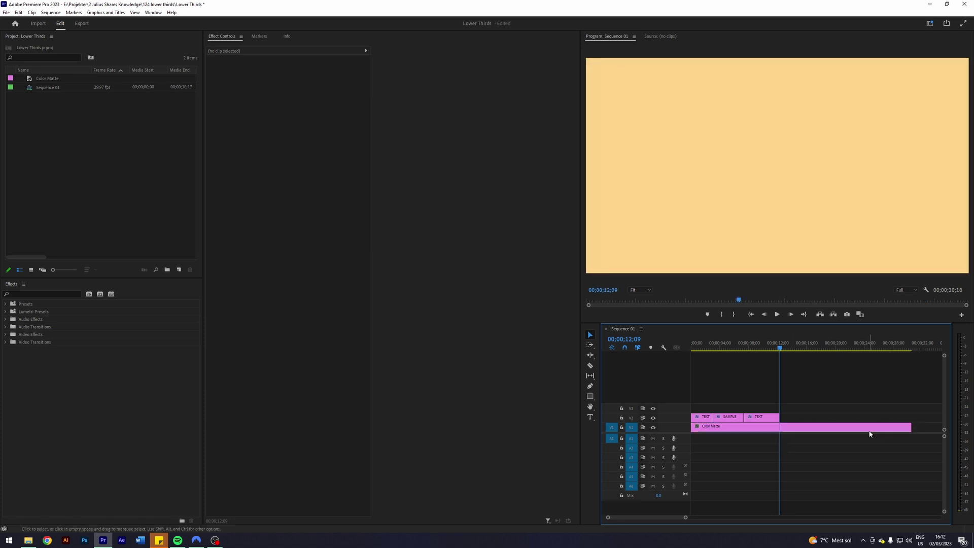
left_click(868, 430)
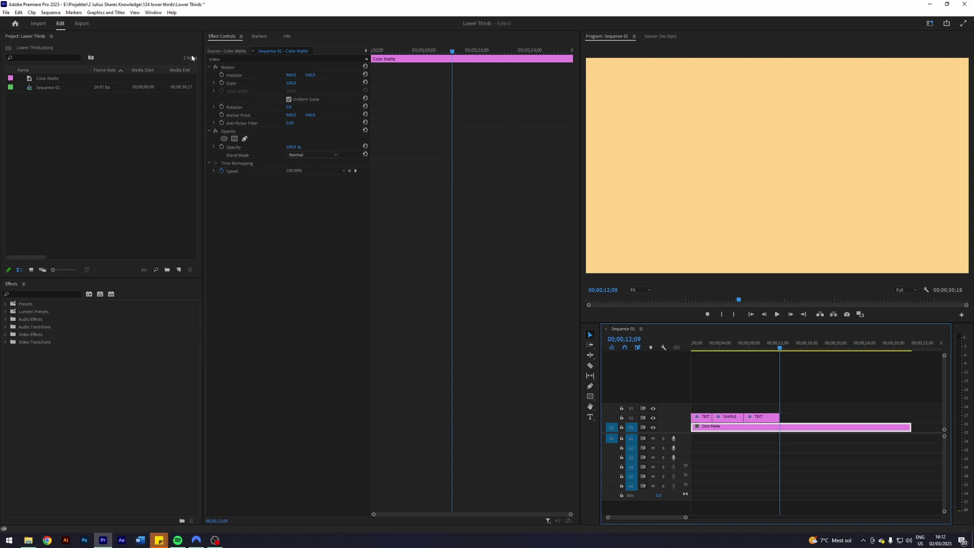
left_click(262, 183)
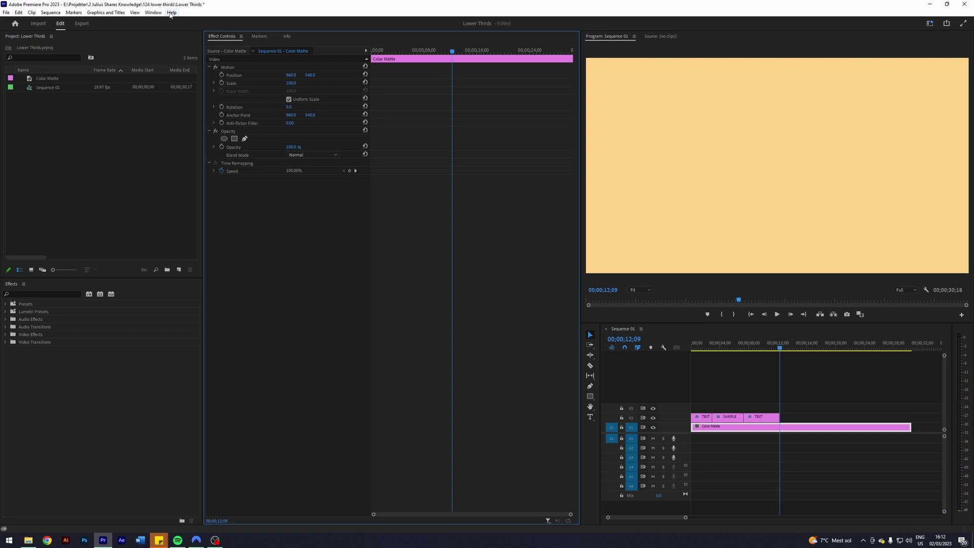
- Launch AEJuice Pack Manager 4 from Window > Extensions
left_click(153, 12)
mouse_move(173, 15)
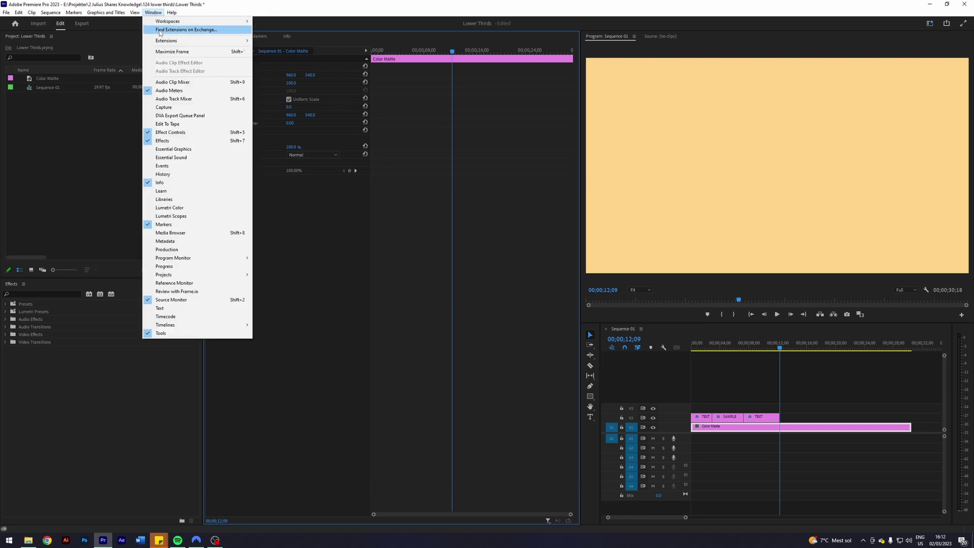
mouse_move(213, 41)
left_click(284, 41)
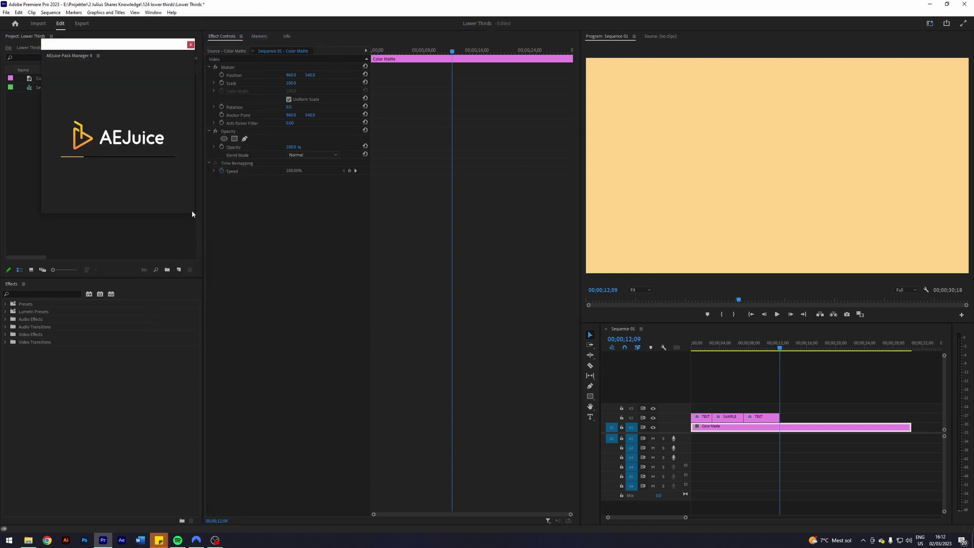
- Enlarge the AEJuice panel, search for 'title', and open the Titles pack
left_click_drag(213, 227, 414, 385)
left_click(76, 93)
type("t")
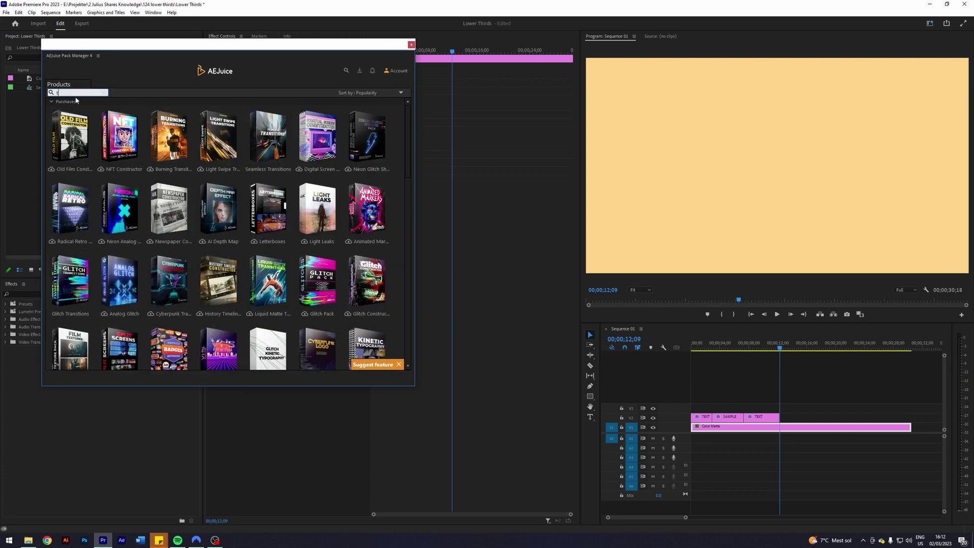
type("itle")
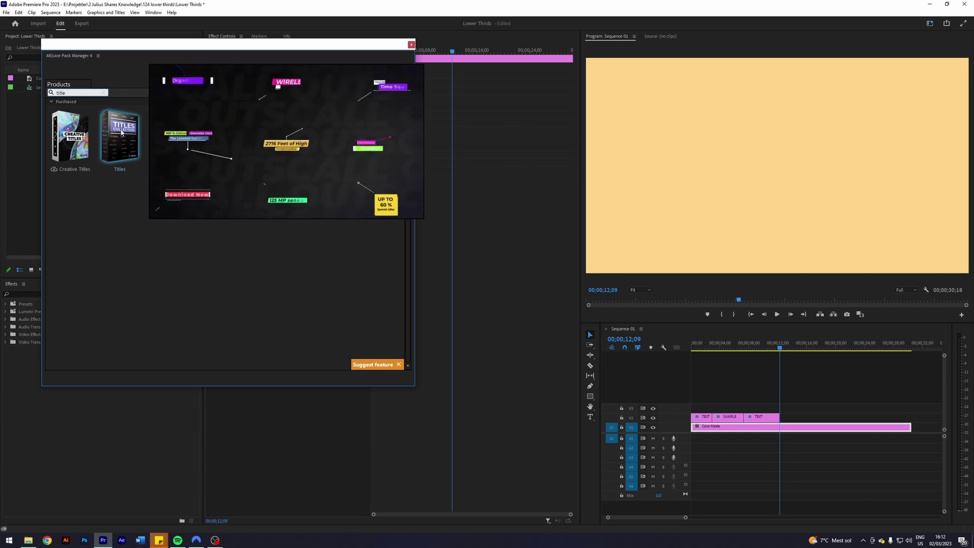
left_click(124, 158)
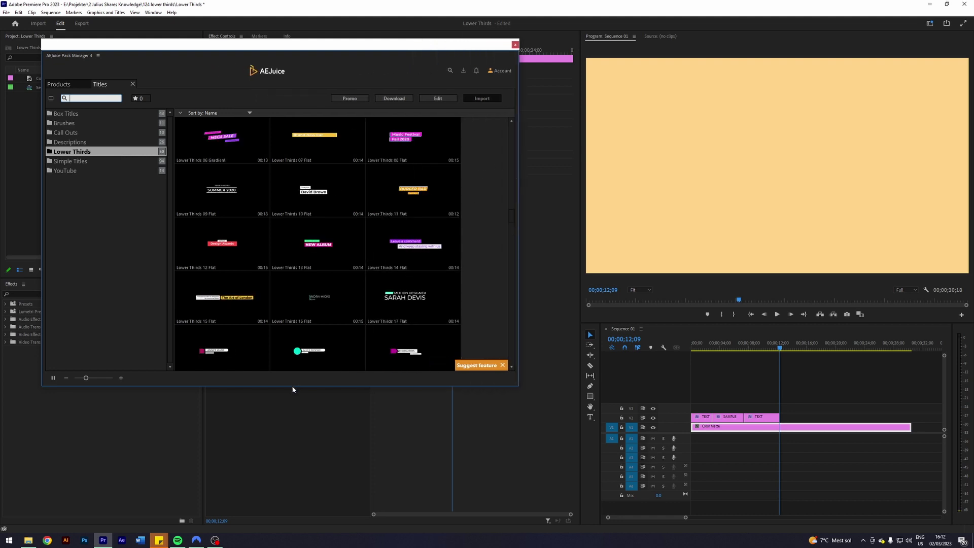
- Find Lower Thirds 17 Flat under Lower Thirds and drop it onto track V2
left_click_drag(293, 386, 301, 497)
left_click(66, 114)
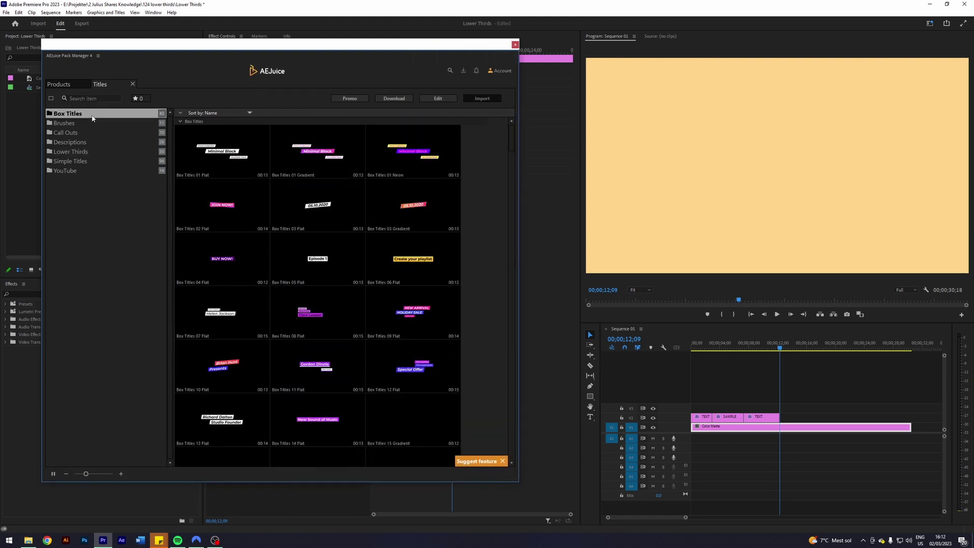
left_click(75, 123)
left_click(79, 133)
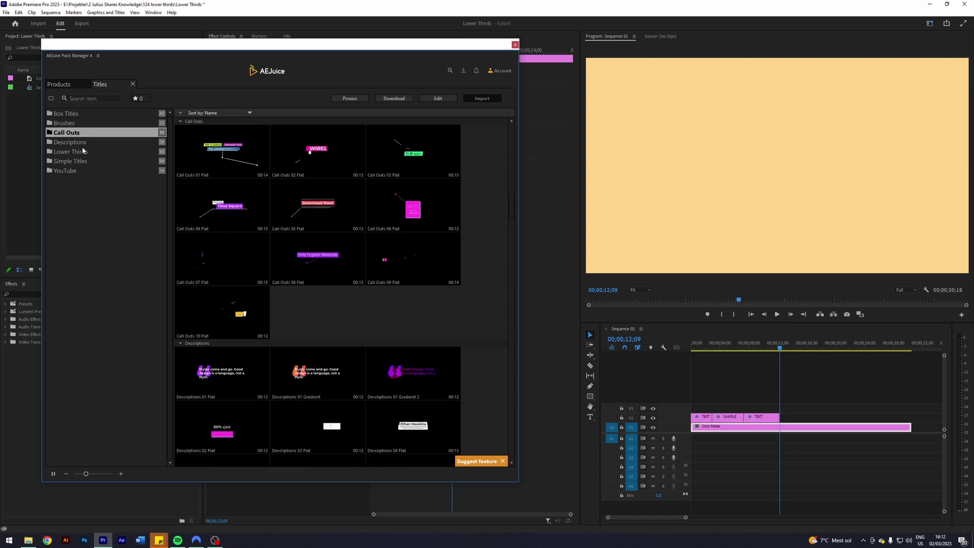
left_click(87, 152)
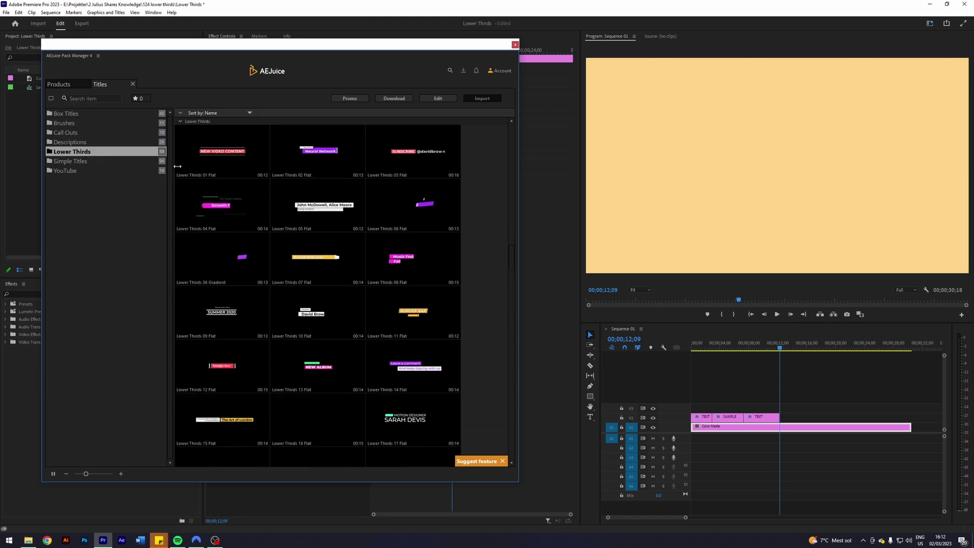
scroll(418, 336, "down", 3)
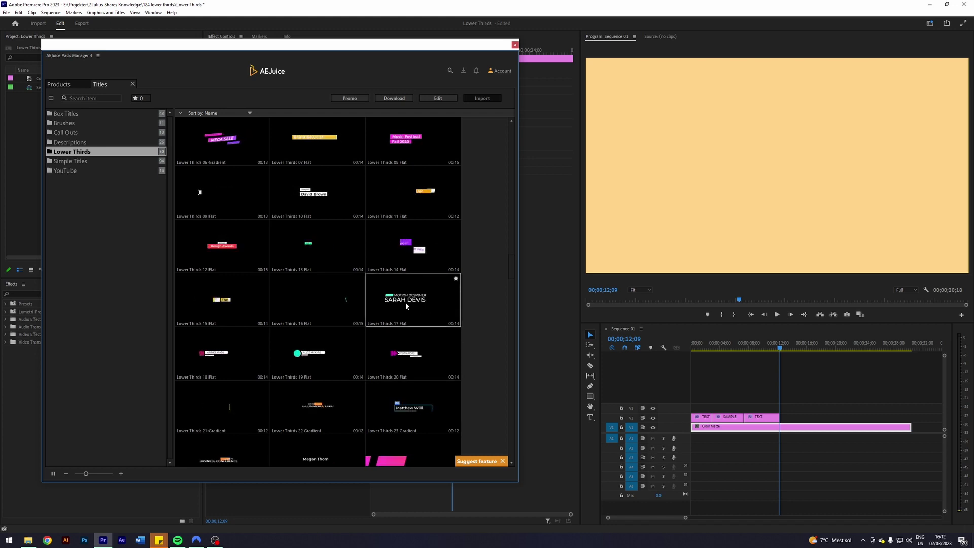
left_click_drag(405, 301, 783, 405)
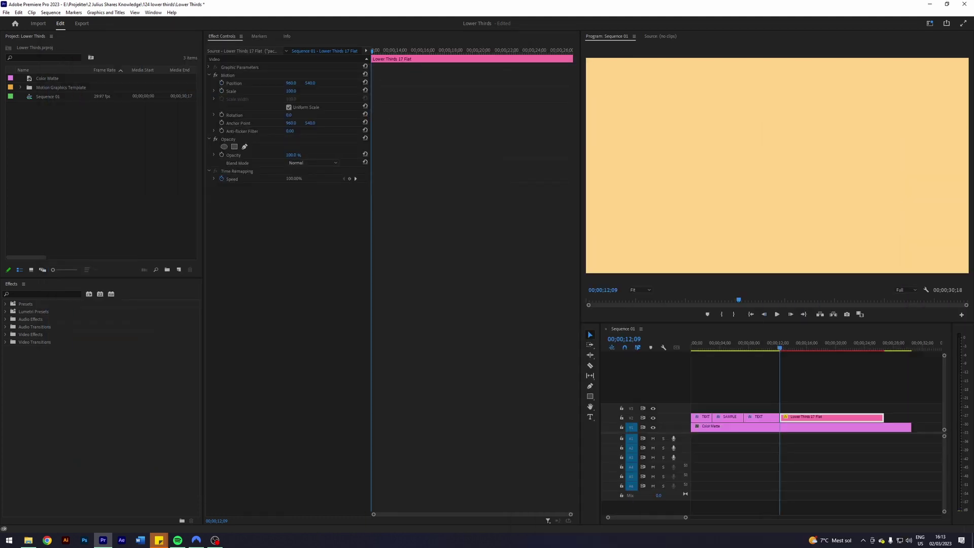
- Play back the new lower third, select its clip and turn on Safe Margins
left_click(806, 373)
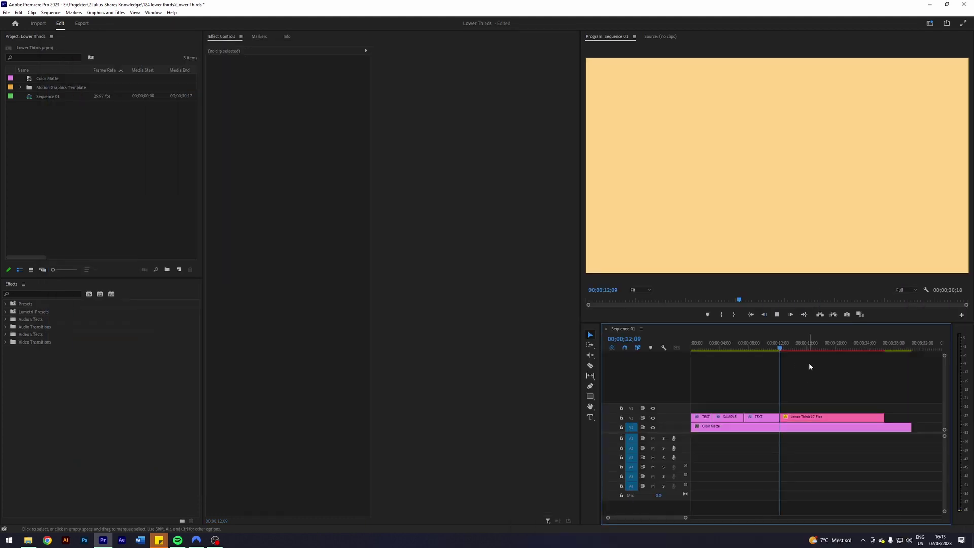
key("space")
key("space")
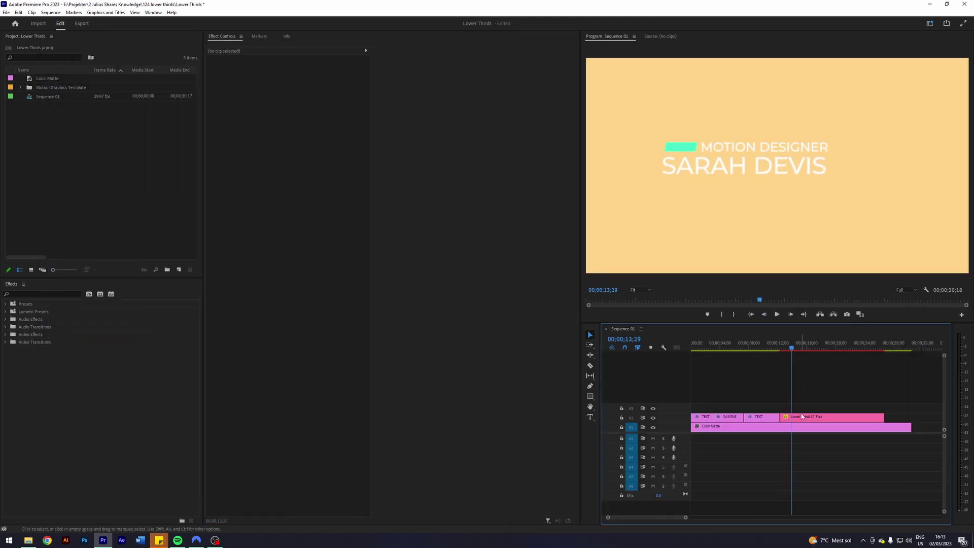
left_click(805, 418)
left_click(926, 290)
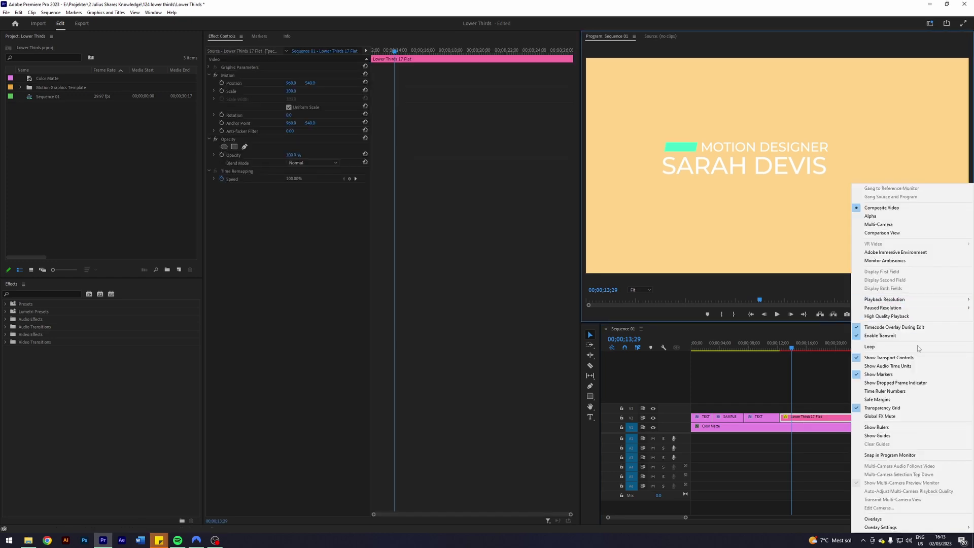
left_click(880, 399)
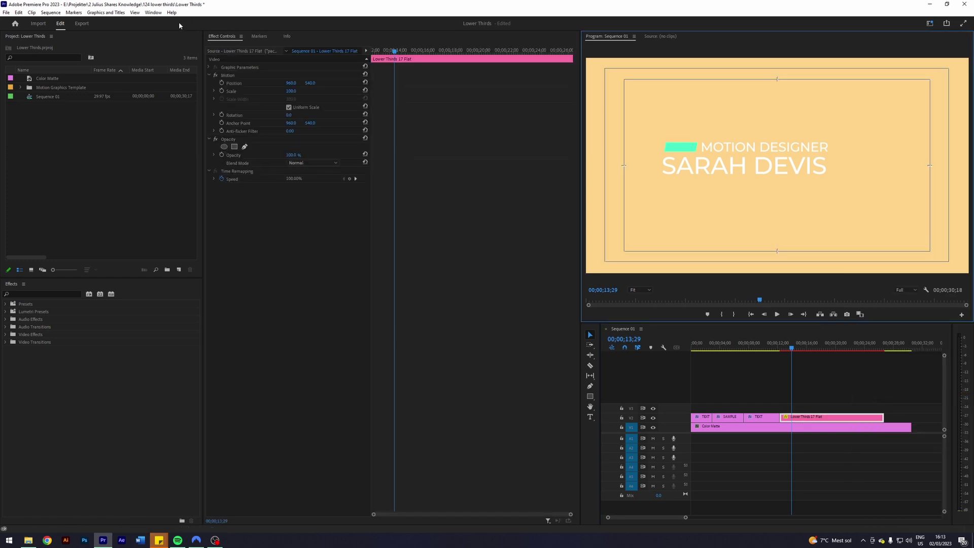
- Show the Essential Graphics panel via the Window menu and widen the preview
left_click(153, 13)
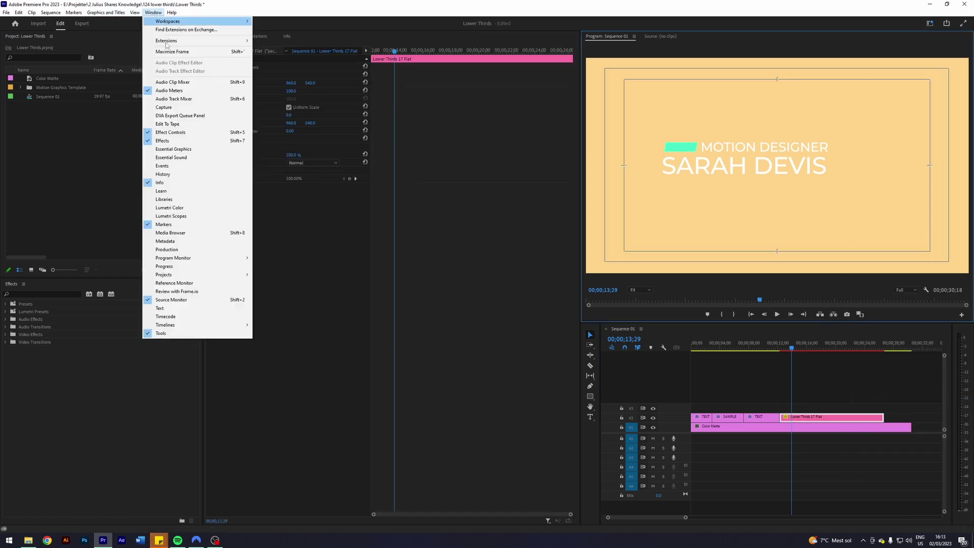
left_click(185, 150)
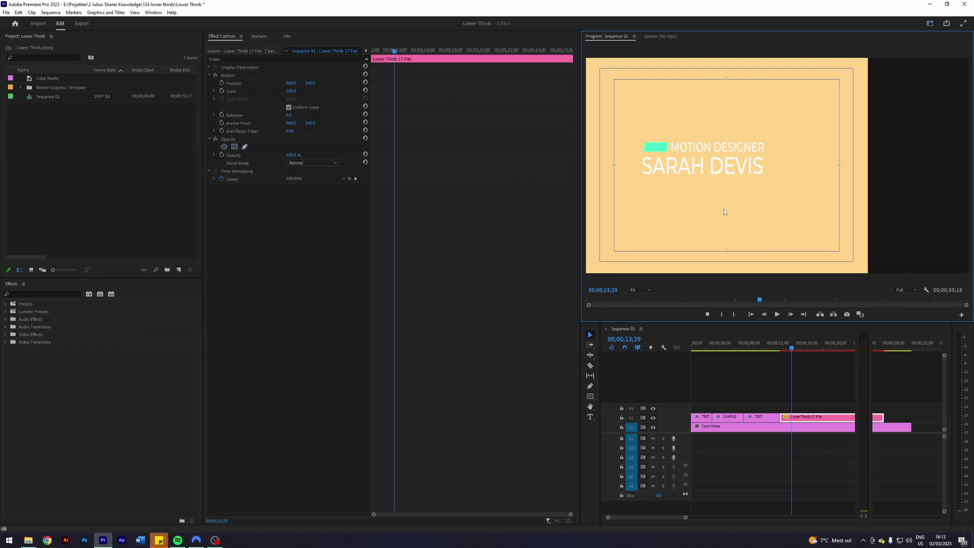
left_click_drag(579, 257, 415, 243)
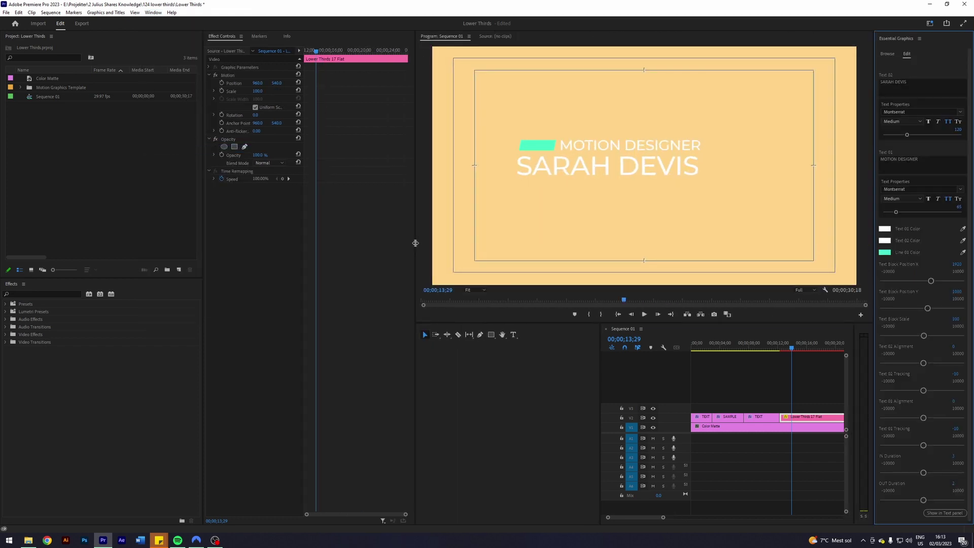
left_click_drag(598, 367, 482, 367)
left_click_drag(871, 167, 840, 167)
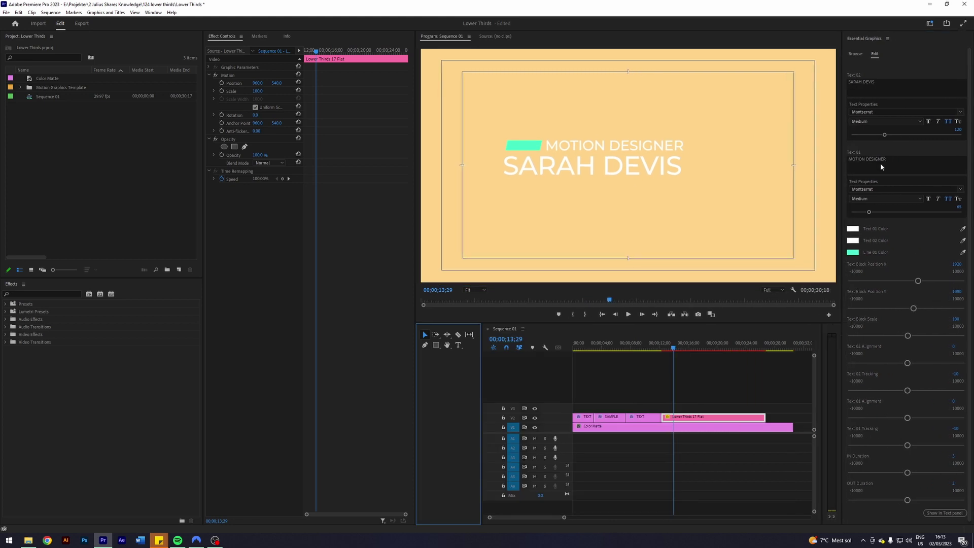
left_click(880, 80)
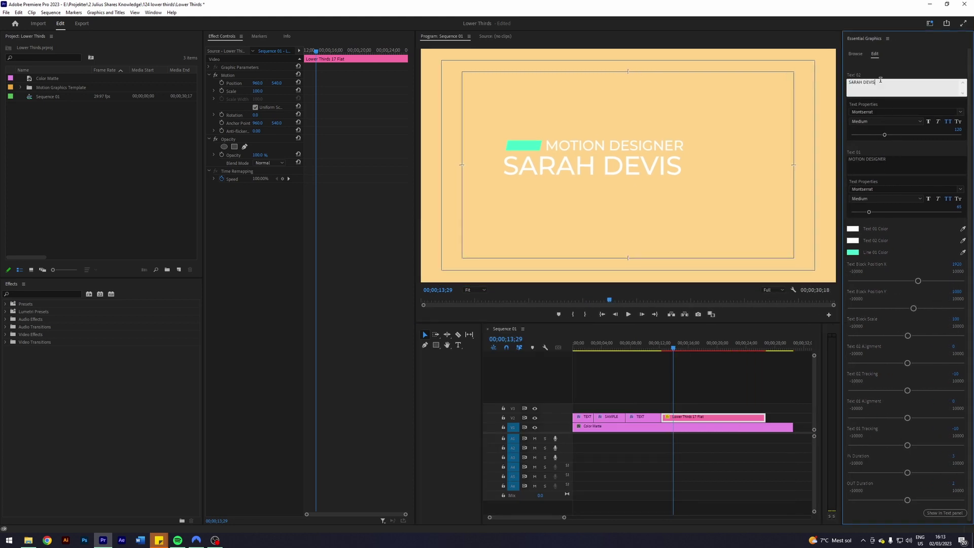
triple_click(880, 80)
key("BackSpace")
left_click(703, 370)
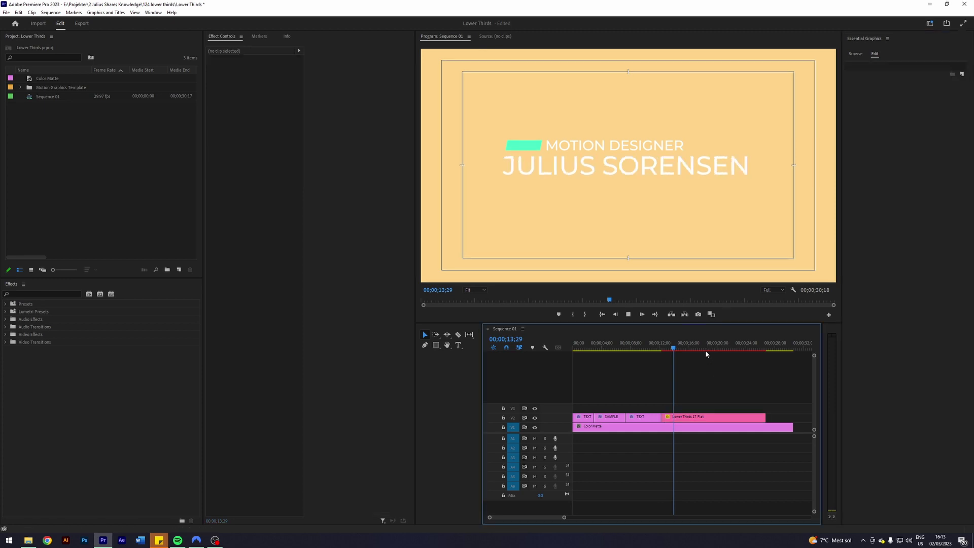
left_click(690, 419)
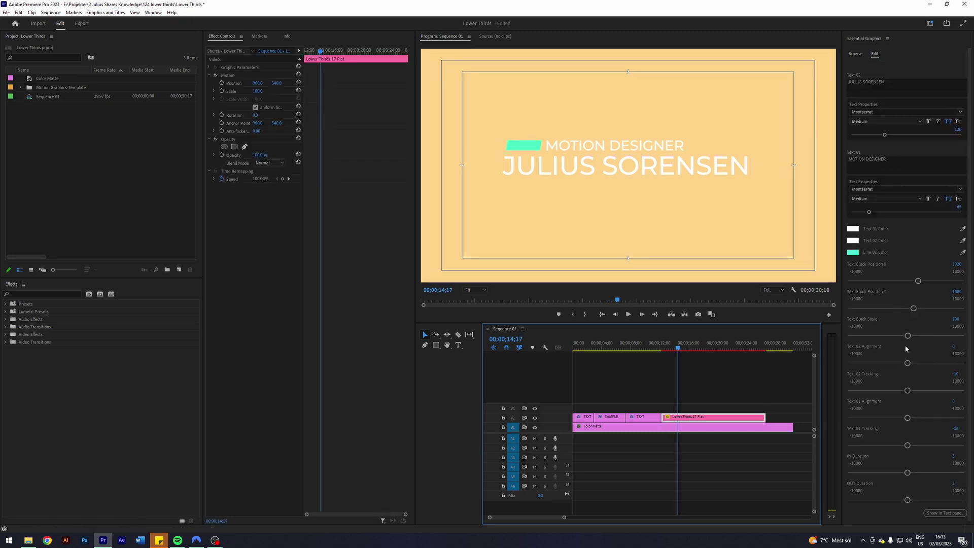
left_click_drag(907, 336, 906, 337)
- Set Text Block Scale to 70 after trying 50, then shift the Text Block Position
left_click(960, 319)
type("50")
key("Return")
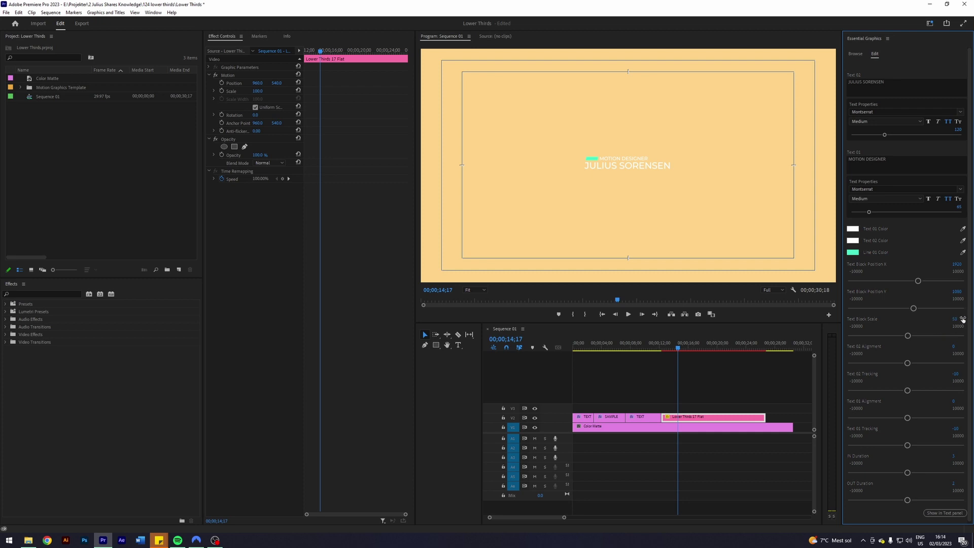
left_click(962, 319)
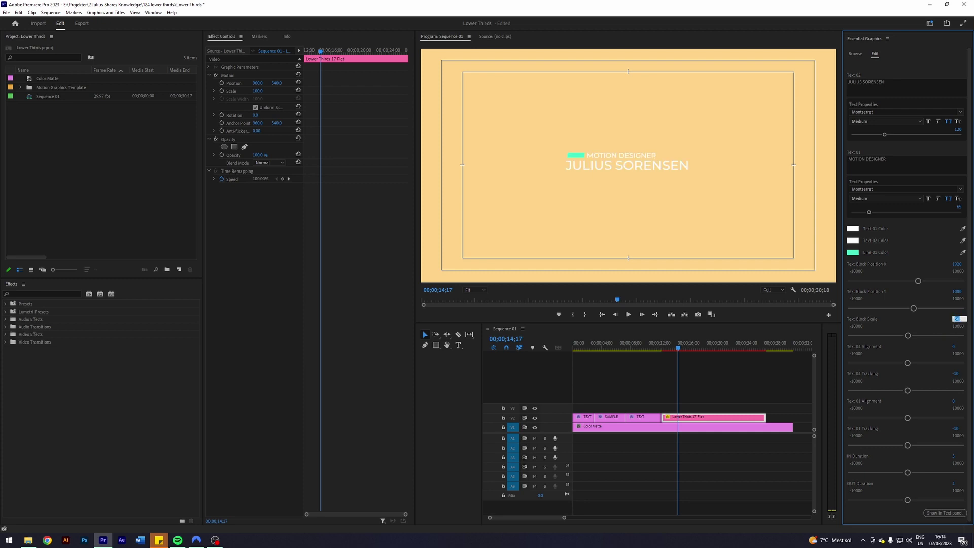
type("70")
key("Return")
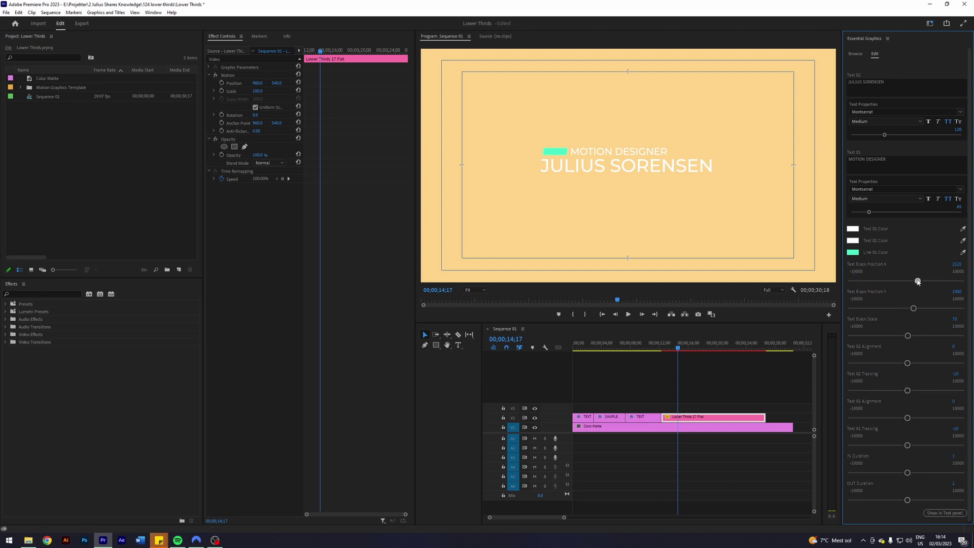
left_click_drag(917, 282, 914, 307)
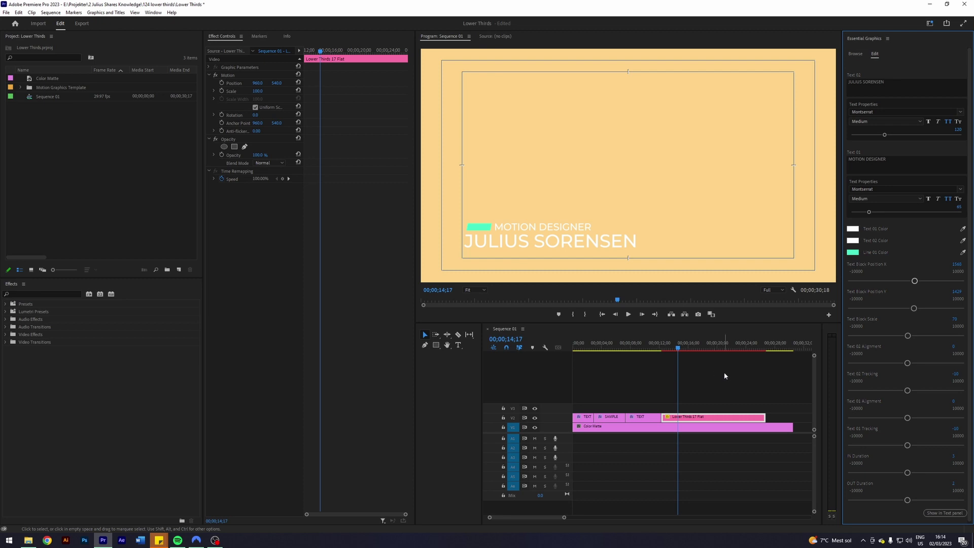
- Change the Line 01 bar colour to red
left_click(854, 253)
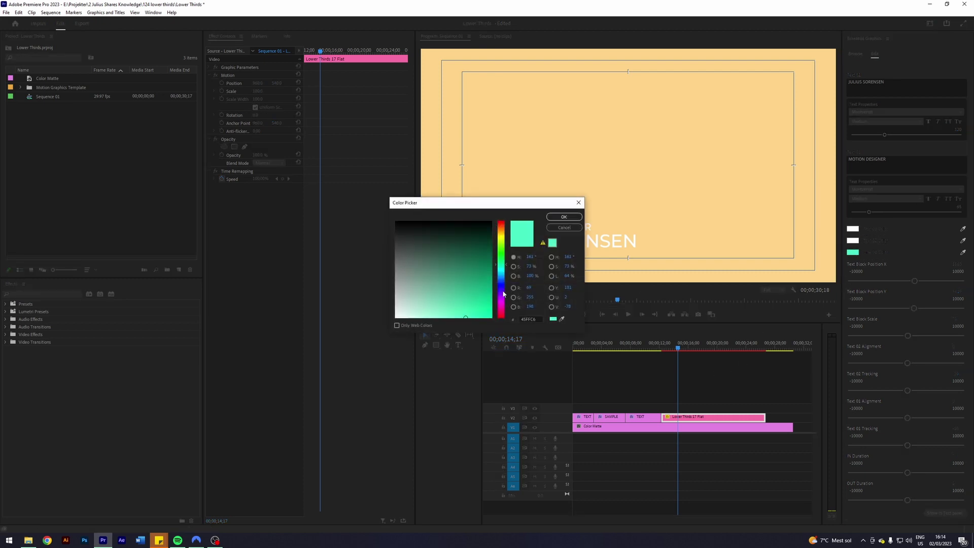
left_click_drag(501, 303, 501, 224)
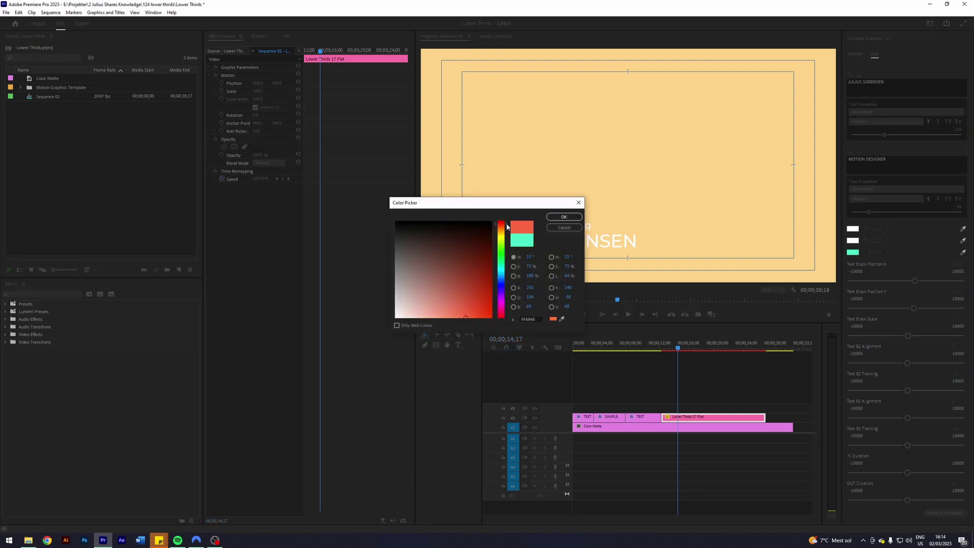
left_click(563, 217)
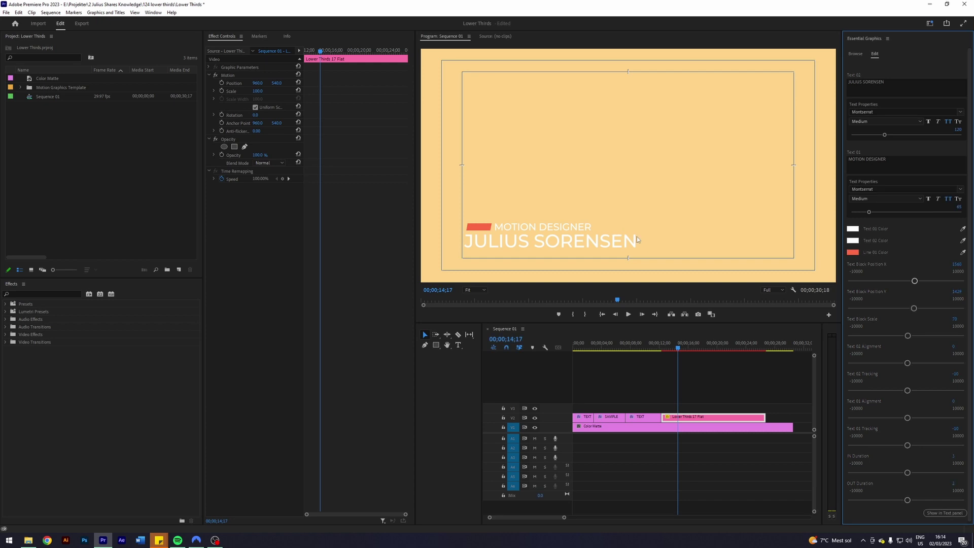
left_click(853, 241)
left_click(564, 217)
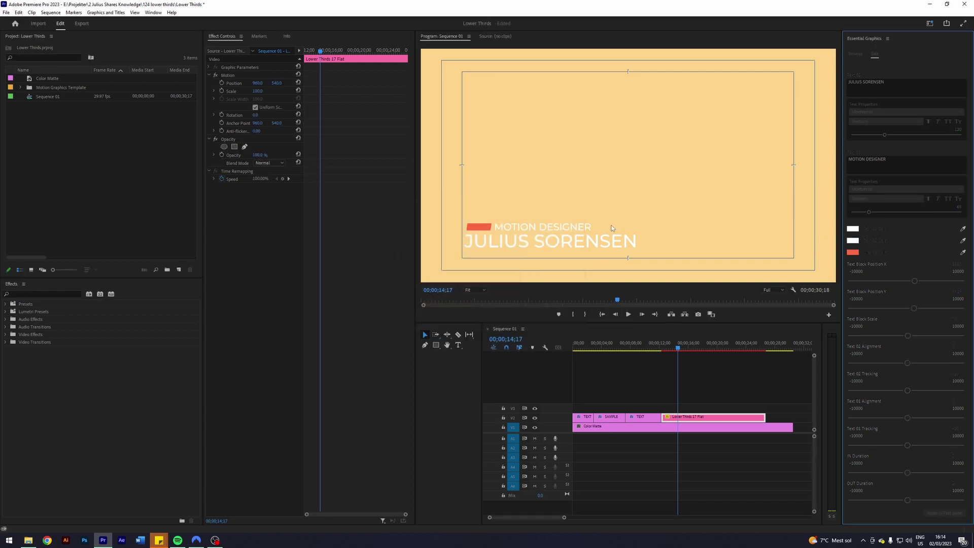
left_click(963, 242)
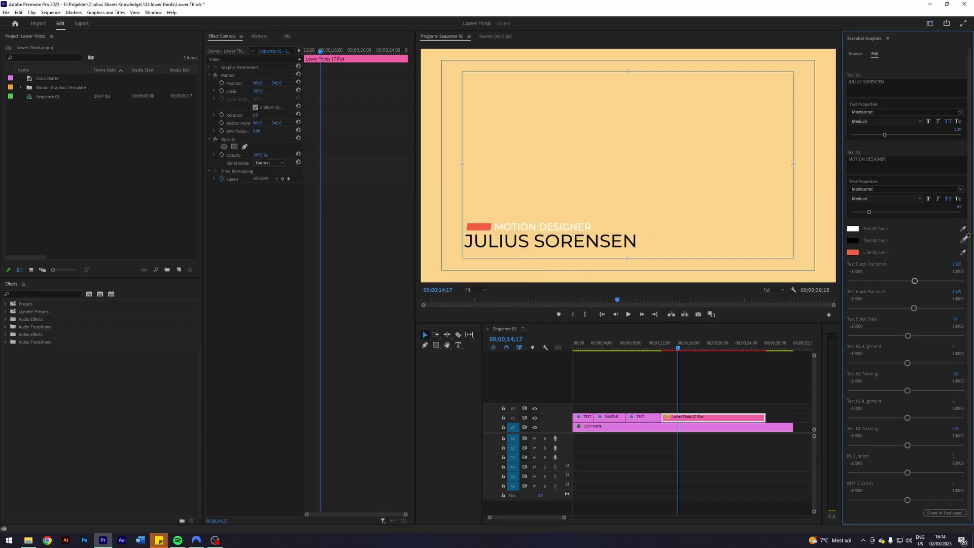
left_click(901, 239)
left_click(962, 228)
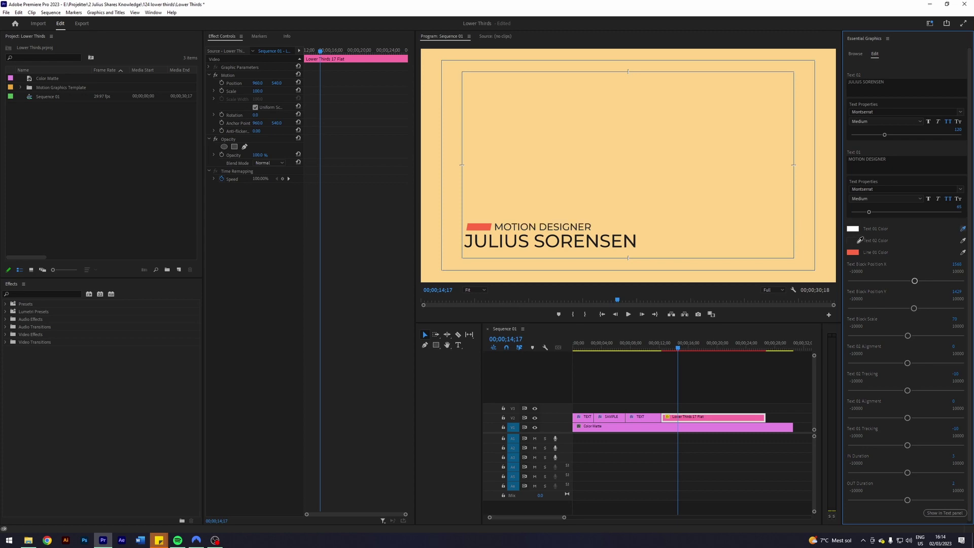
left_click(855, 234)
right_click(859, 36)
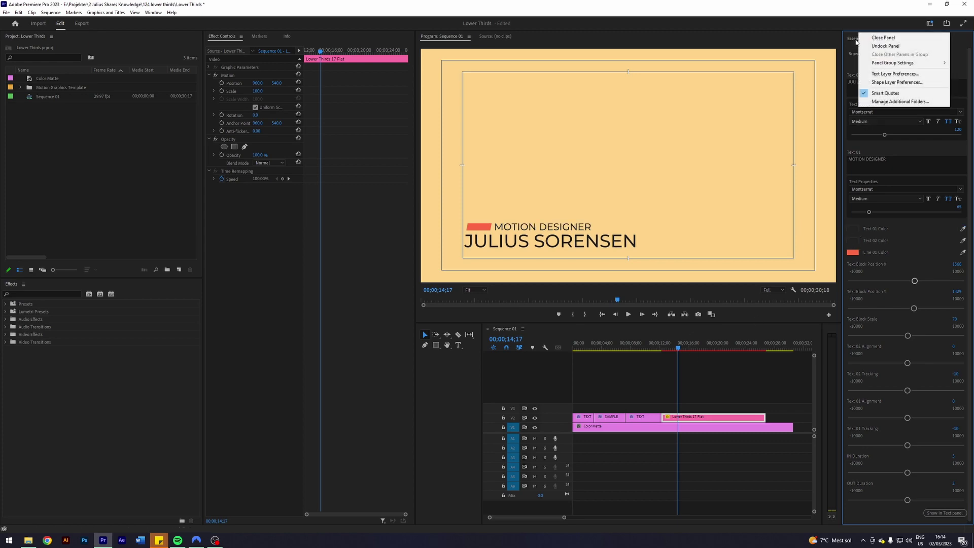